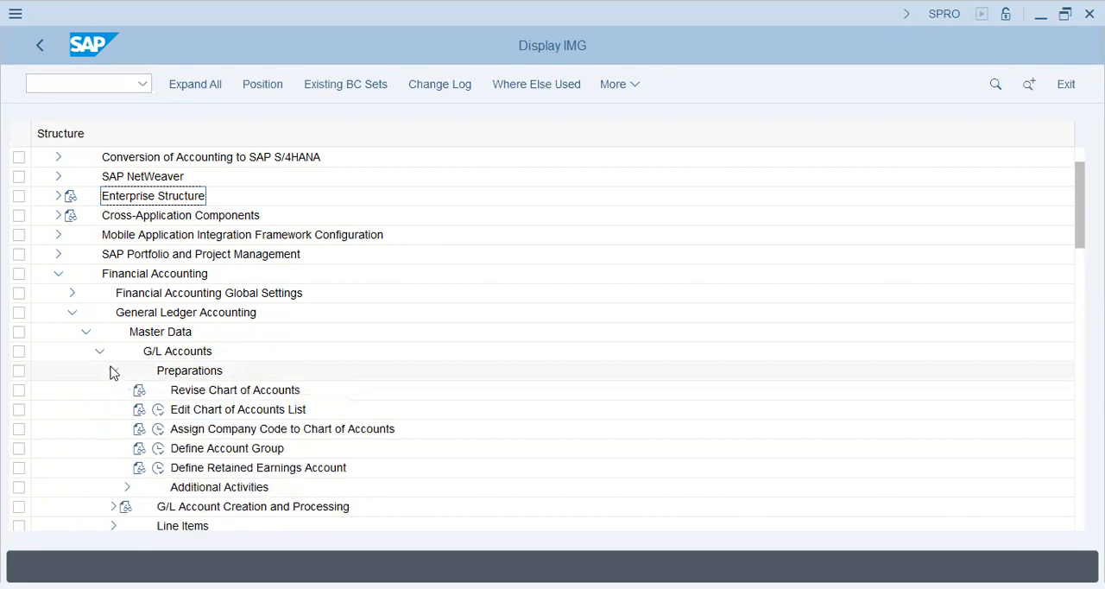
# - Open Define Retained Earnings Account for chart of accounts HR57
pyautogui.click(158, 467)
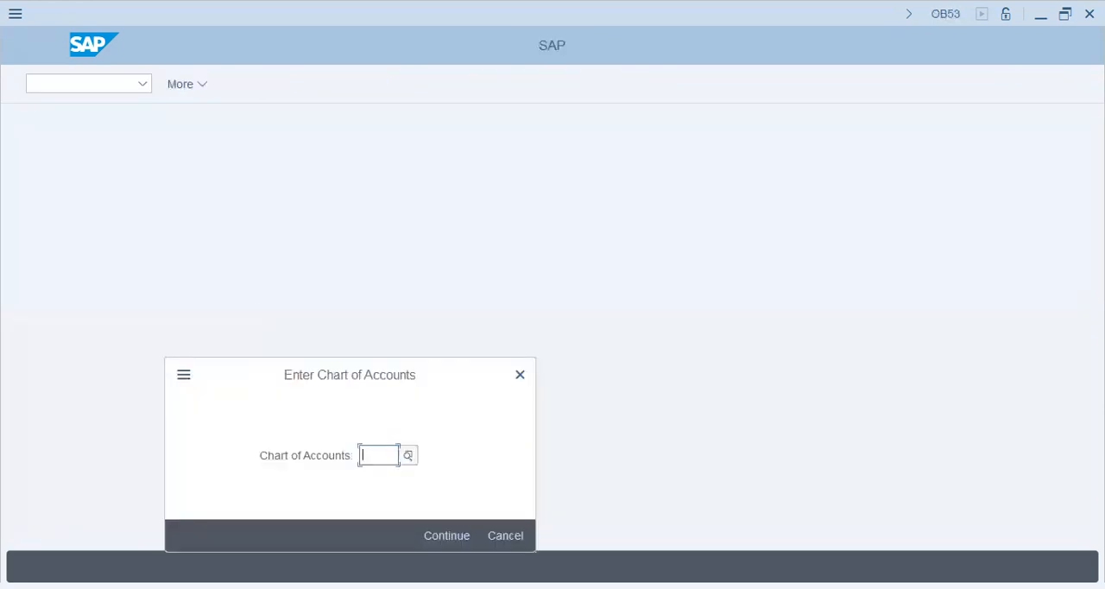
pyautogui.write('h')
pyautogui.press('BackSpace')
pyautogui.write('r14')
pyautogui.press('BackSpace')
pyautogui.press('BackSpace')
pyautogui.write('r')
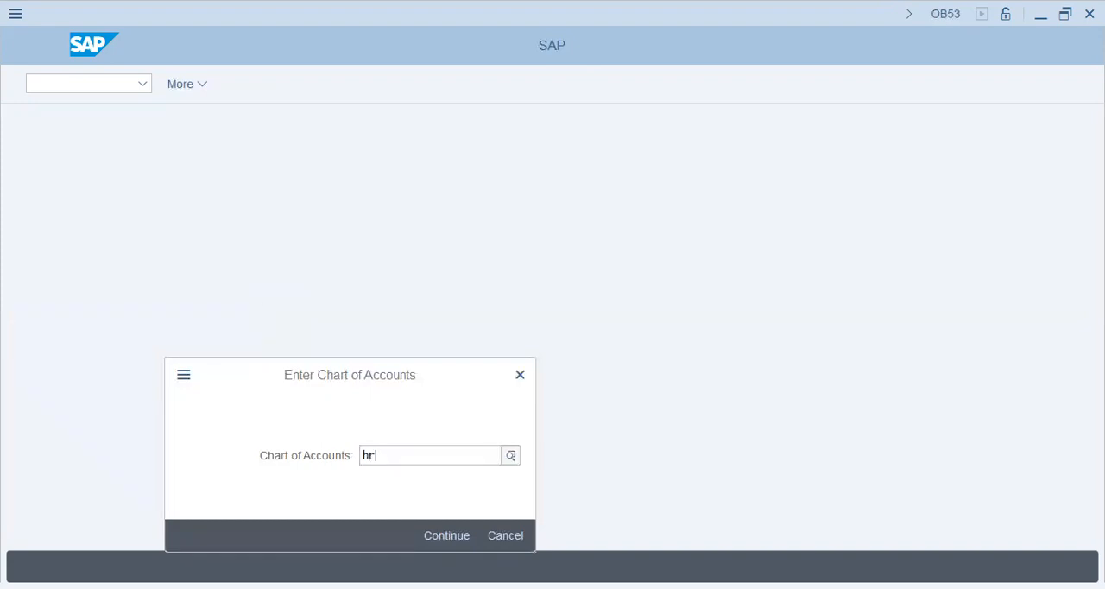
pyautogui.write('57')
pyautogui.press('Return')
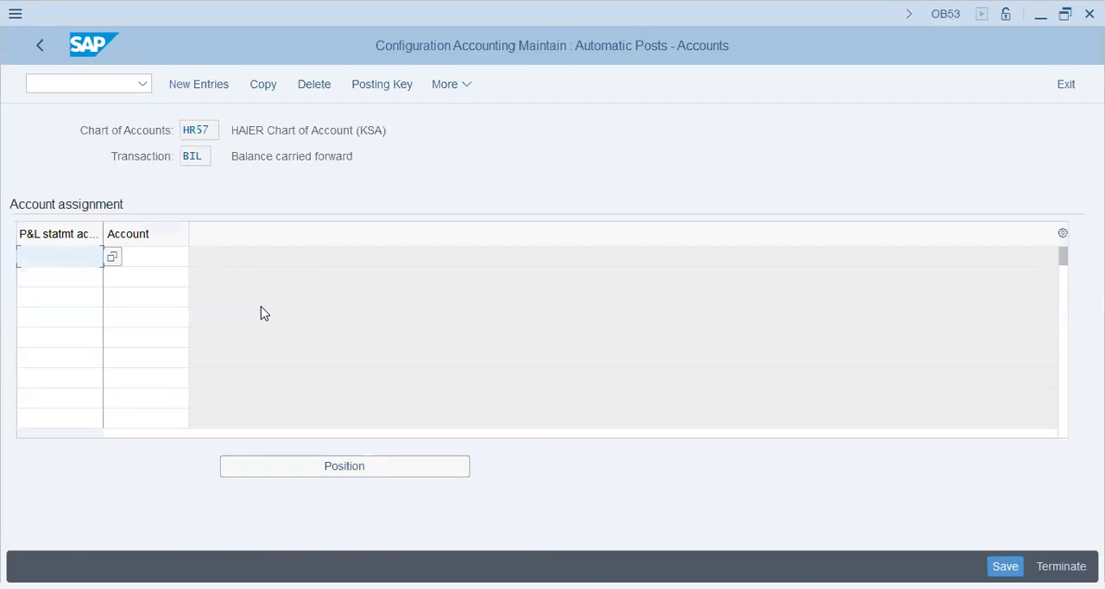
# - Assign retained earnings account 20000 to P&L statement account type X and start saving the entry
pyautogui.write('x')
pyautogui.press('Tab')
pyautogui.write('20000')
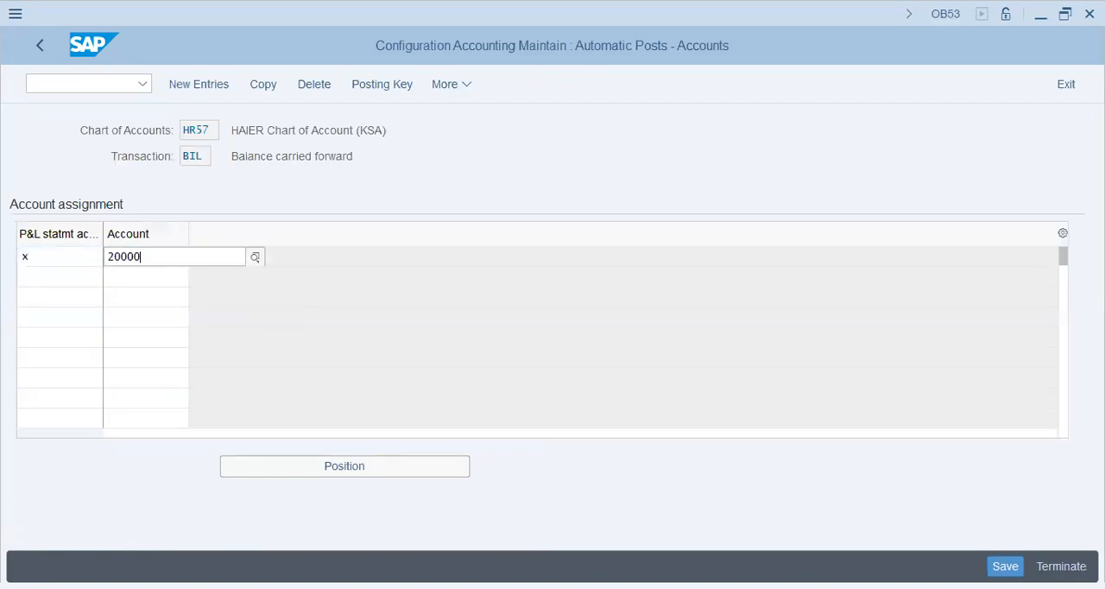
pyautogui.press('Return')
pyautogui.press('Return')
pyautogui.press('Return')
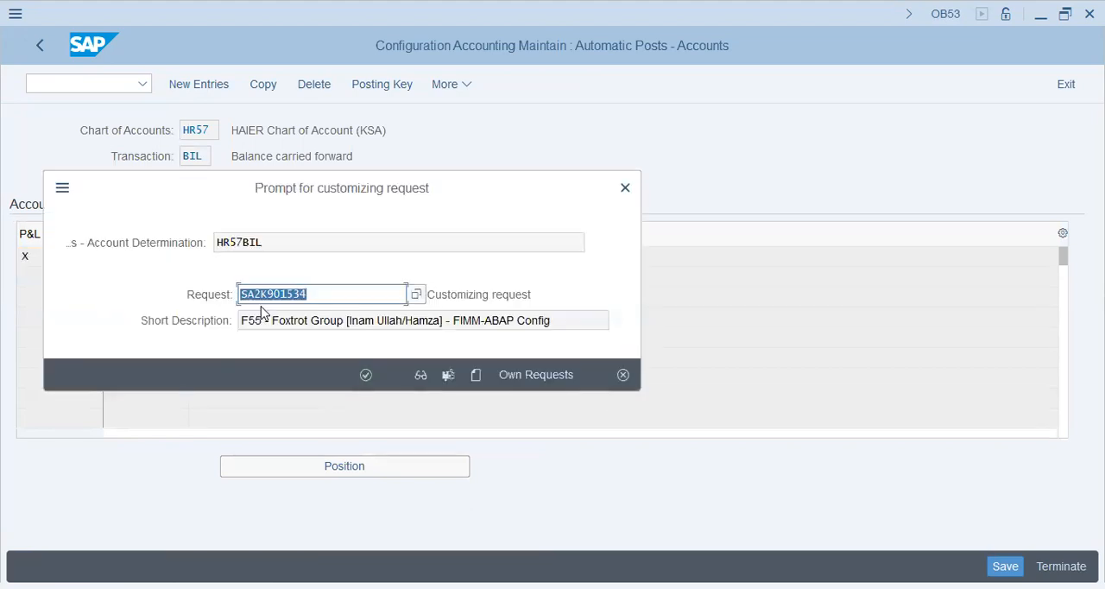
# - Save the retained earnings assignment under customizing request SA2K901570 from the own requests and return to the IMG structure
pyautogui.click(561, 376)
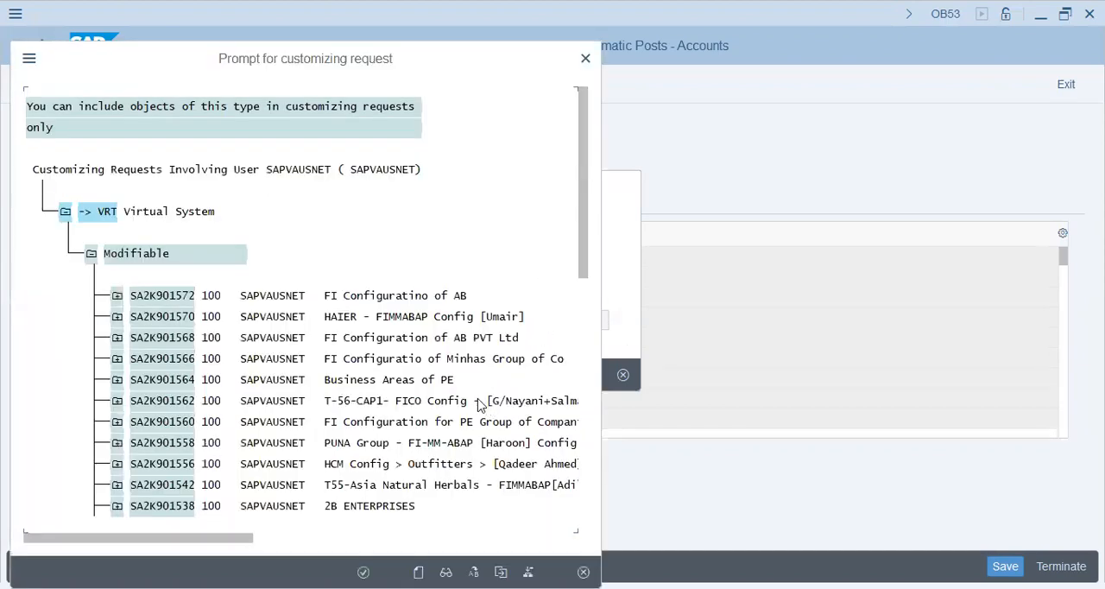
pyautogui.doubleClick(467, 316)
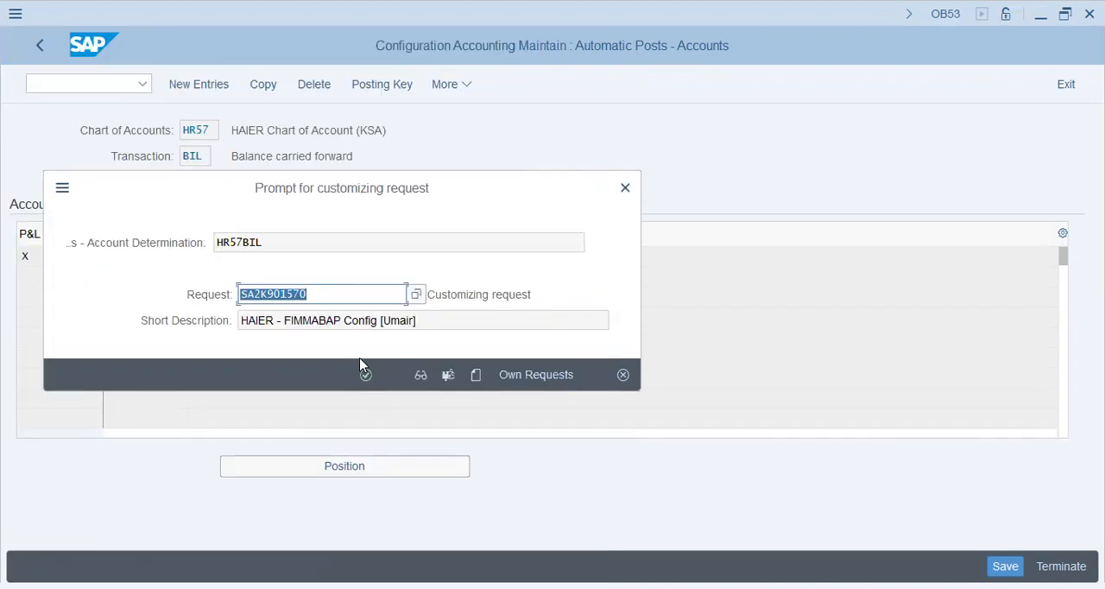
pyautogui.click(366, 374)
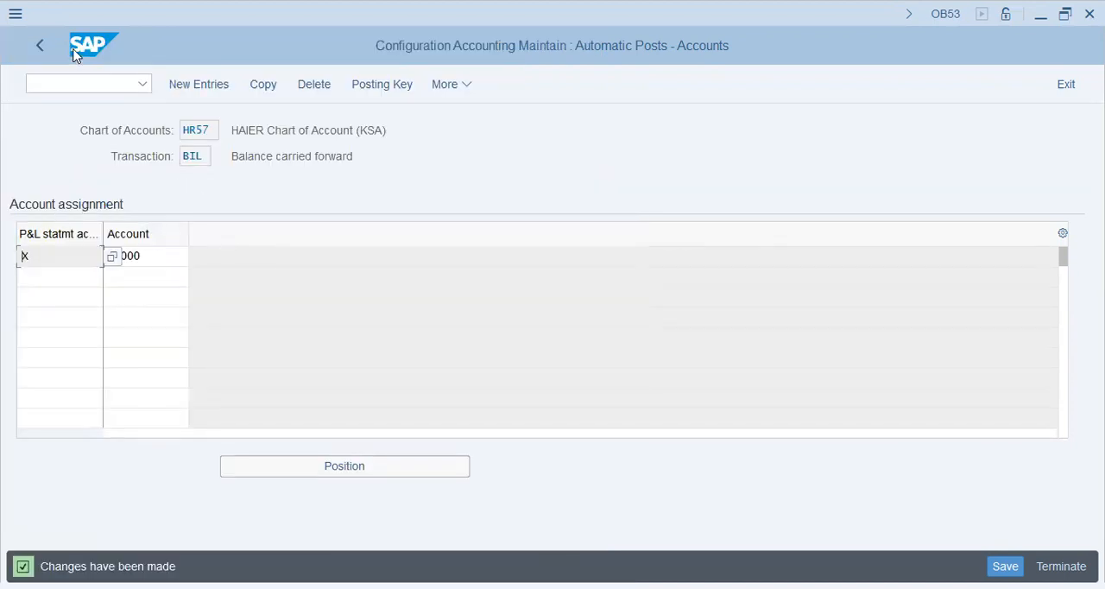
pyautogui.click(42, 47)
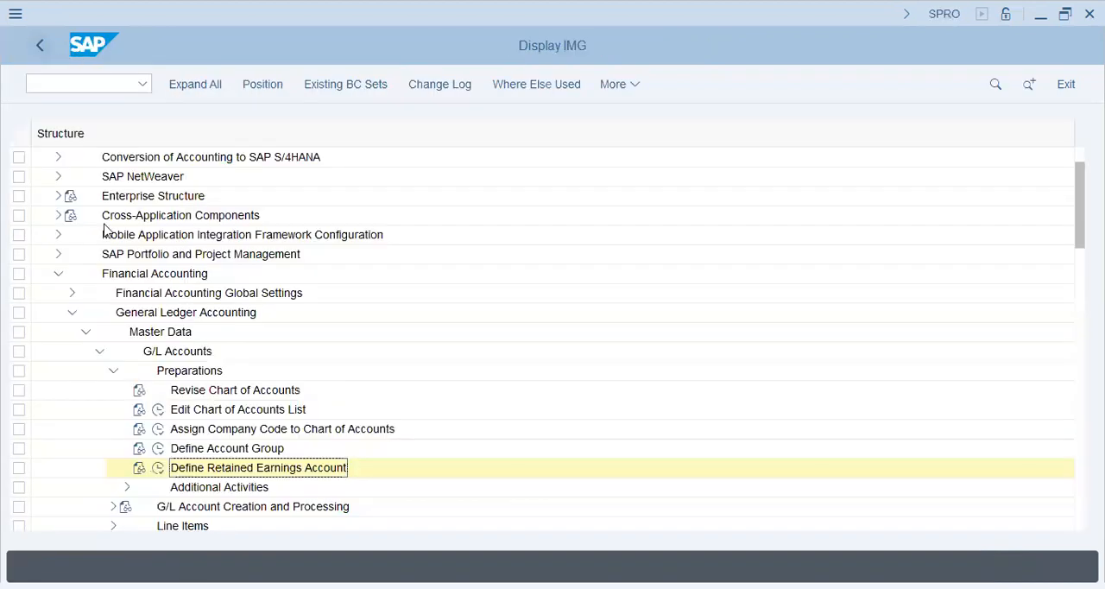
# - Collapse the open Financial Accounting nodes, then expand General Ledger Accounting, Business Transactions and Document Splitting
pyautogui.click(113, 371)
pyautogui.click(99, 350)
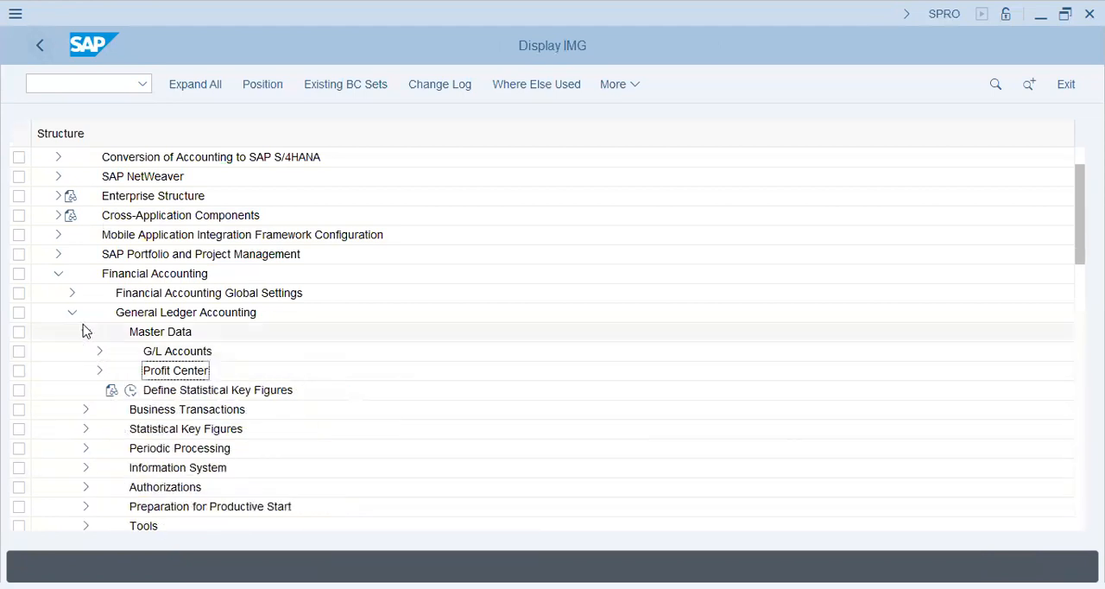
pyautogui.click(86, 333)
pyautogui.click(72, 312)
pyautogui.click(60, 274)
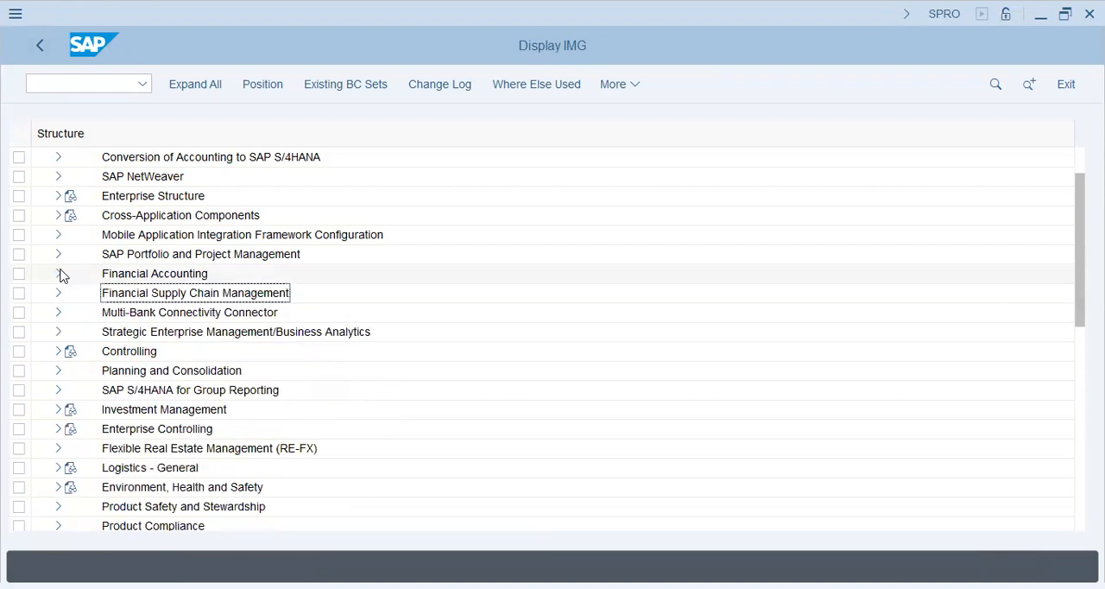
pyautogui.click(60, 275)
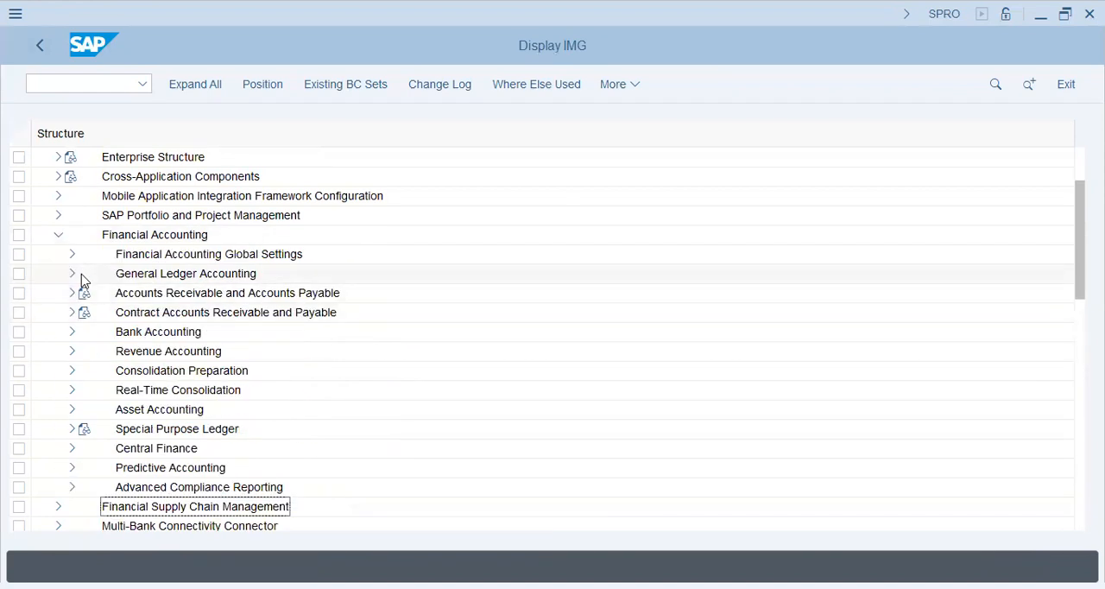
pyautogui.click(73, 276)
pyautogui.click(78, 311)
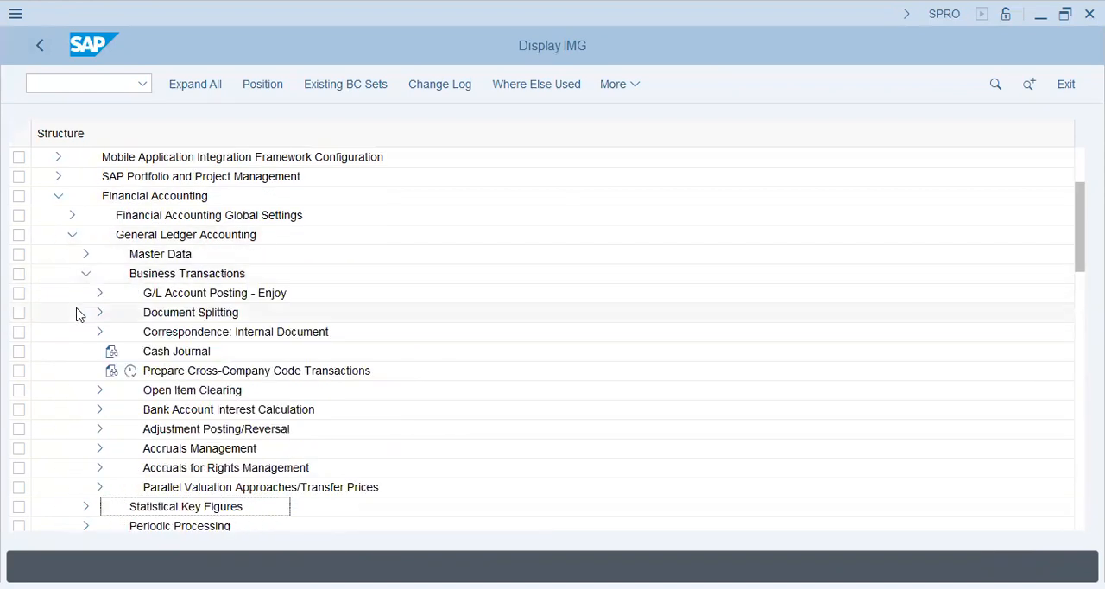
pyautogui.click(100, 313)
# - Open Classify G/L Accounts for Document Splitting with chart of accounts AA42 as the work area
pyautogui.click(195, 293)
pyautogui.click(144, 293)
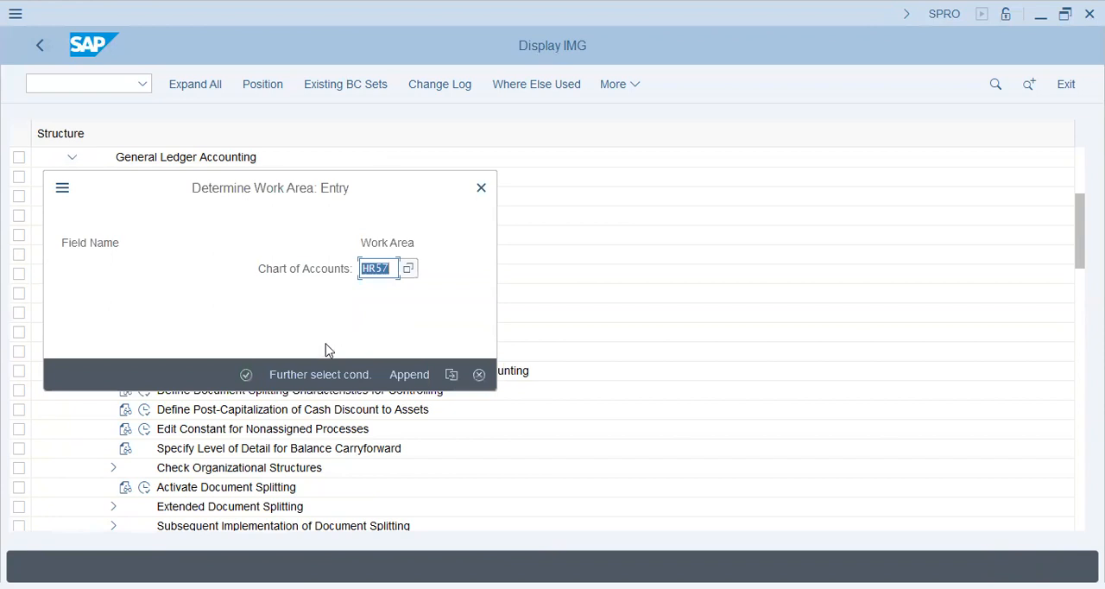
pyautogui.write('aa42')
pyautogui.press('Return')
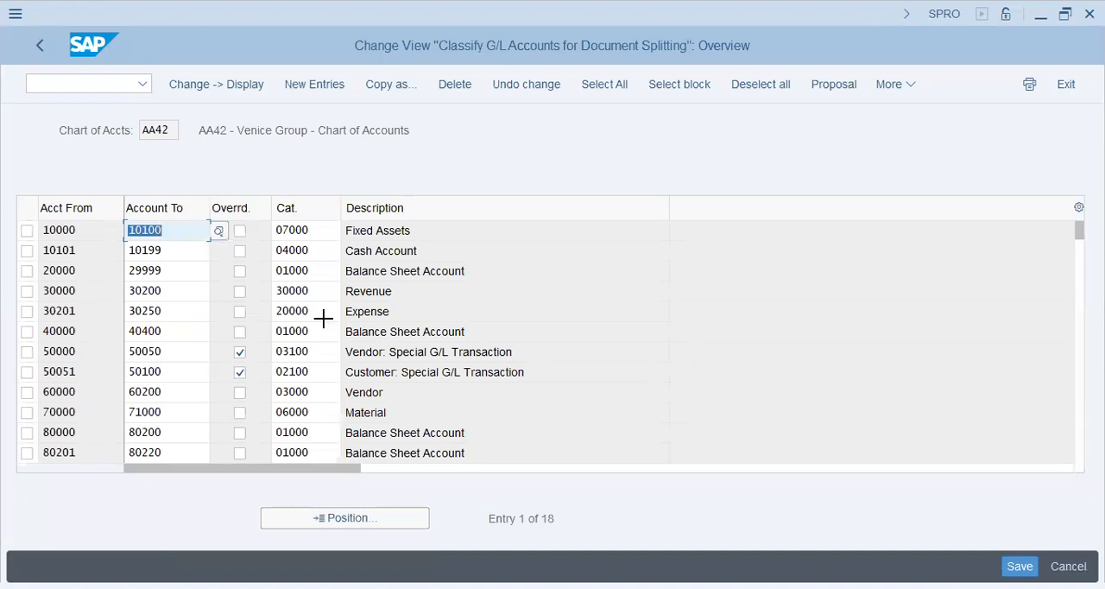
# - Copy the account ranges and categories of the rows from 10000 to 80201 and leave the AA42 view, accepting the save
pyautogui.moveTo(35, 225); pyautogui.dragTo(323, 454)
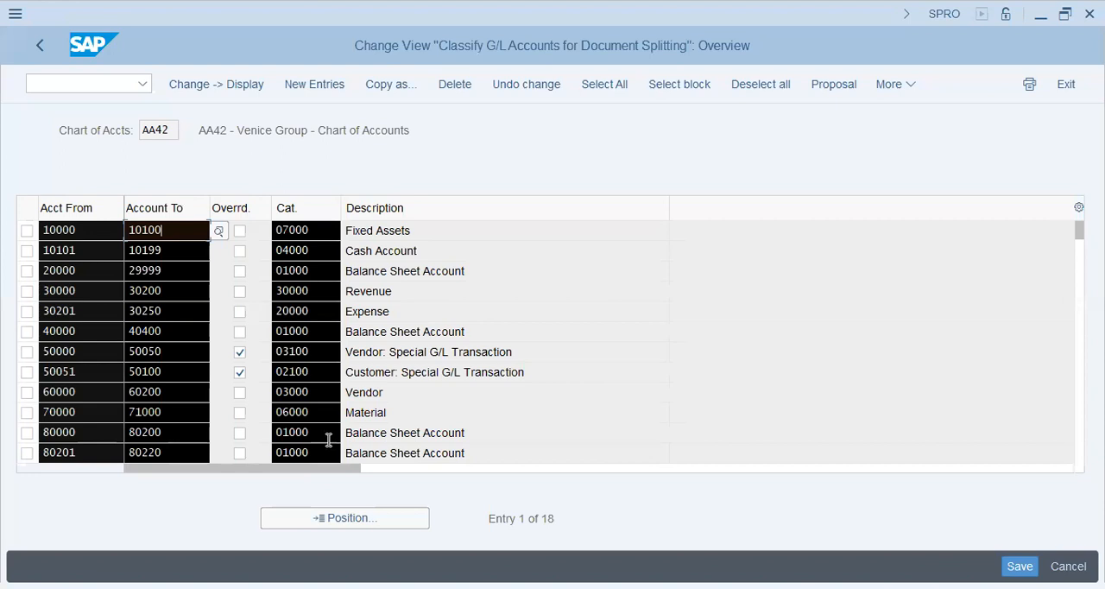
pyautogui.hotkey('ctrl', 'c')
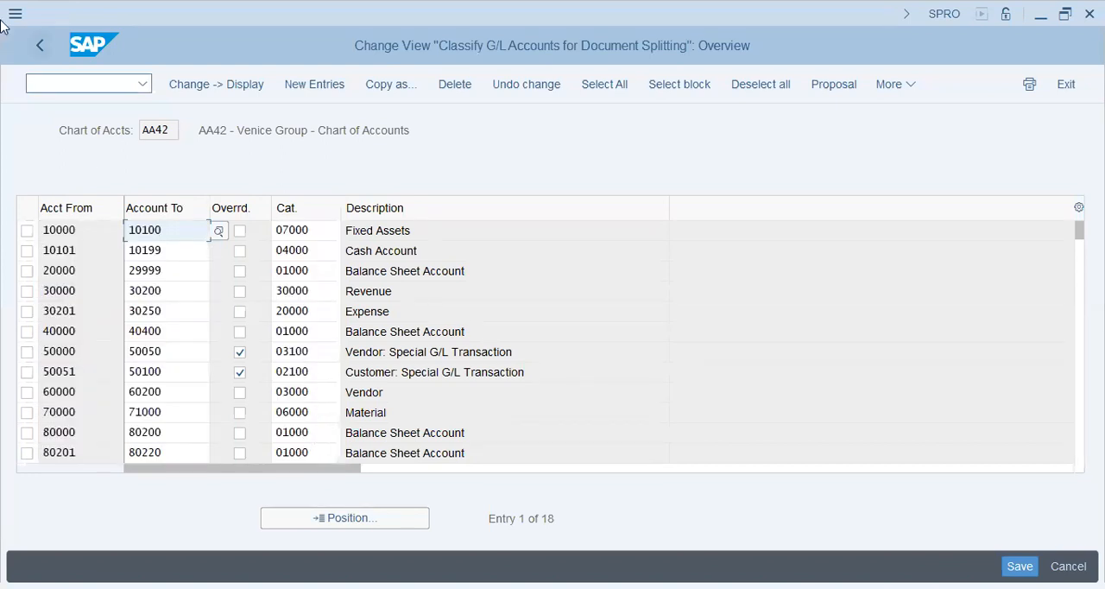
pyautogui.click(37, 50)
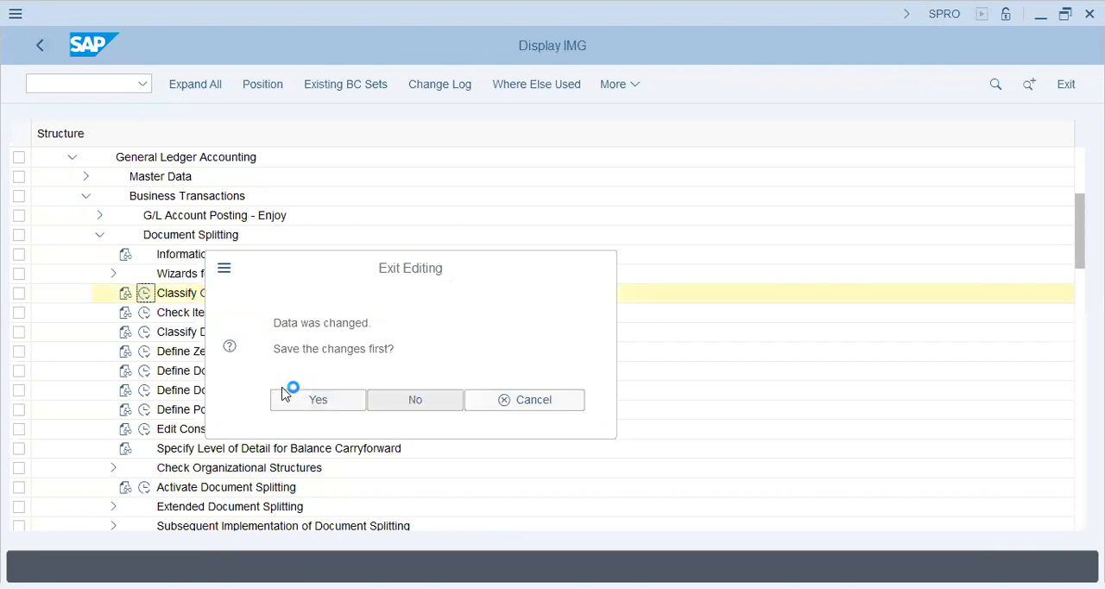
pyautogui.click(292, 395)
# - Open Classify G/L Accounts for Document Splitting with chart of accounts HR57 as the work area
pyautogui.click(144, 293)
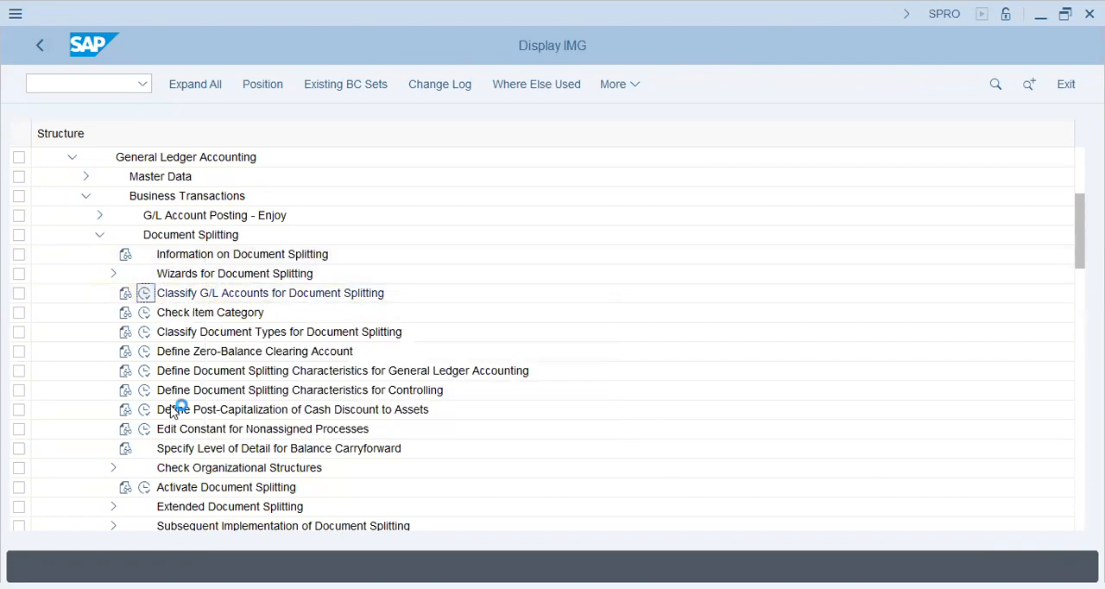
pyautogui.write('hr4')
pyautogui.write('57')
pyautogui.press('Return')
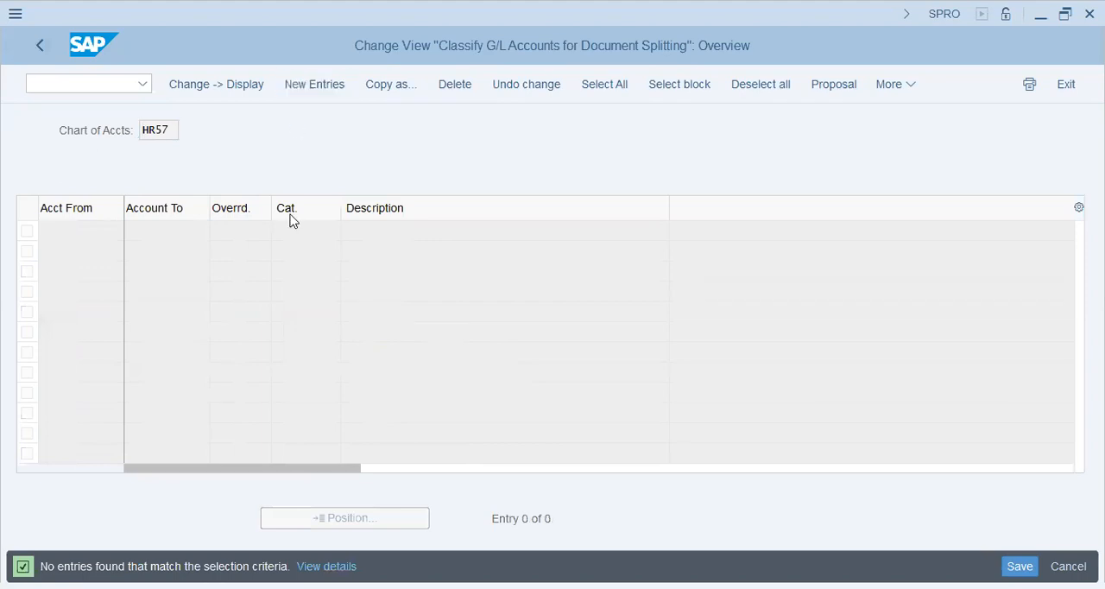
# - Paste the copied account ranges and categories as new entries and enable the override for the rows starting at 50000 and 50051
pyautogui.hotkey('ctrl', 'v')
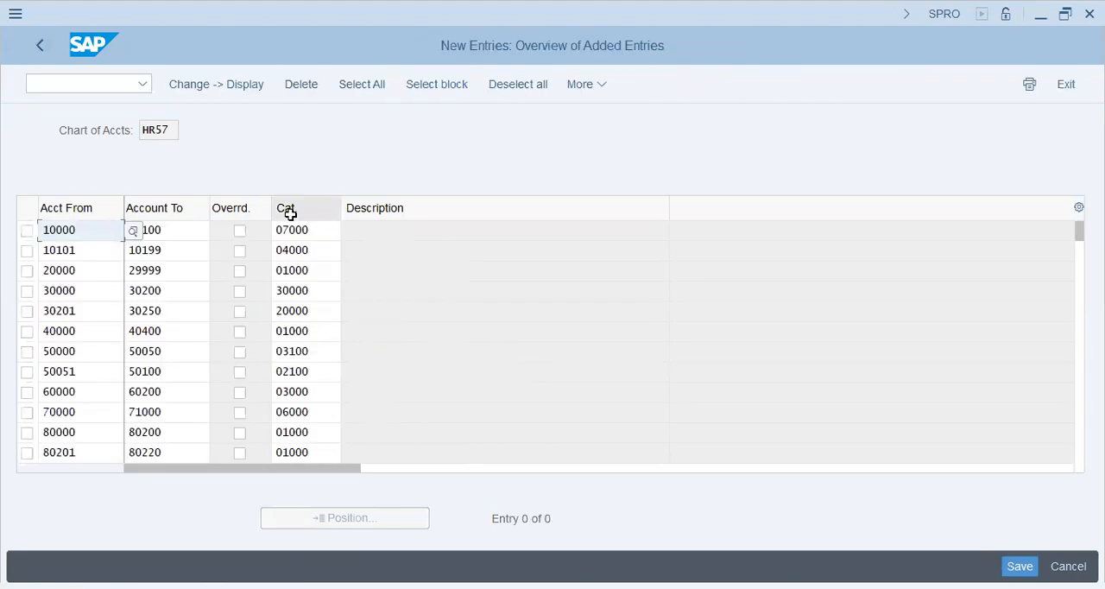
pyautogui.press('Return')
pyautogui.scroll(1, 288, 309)
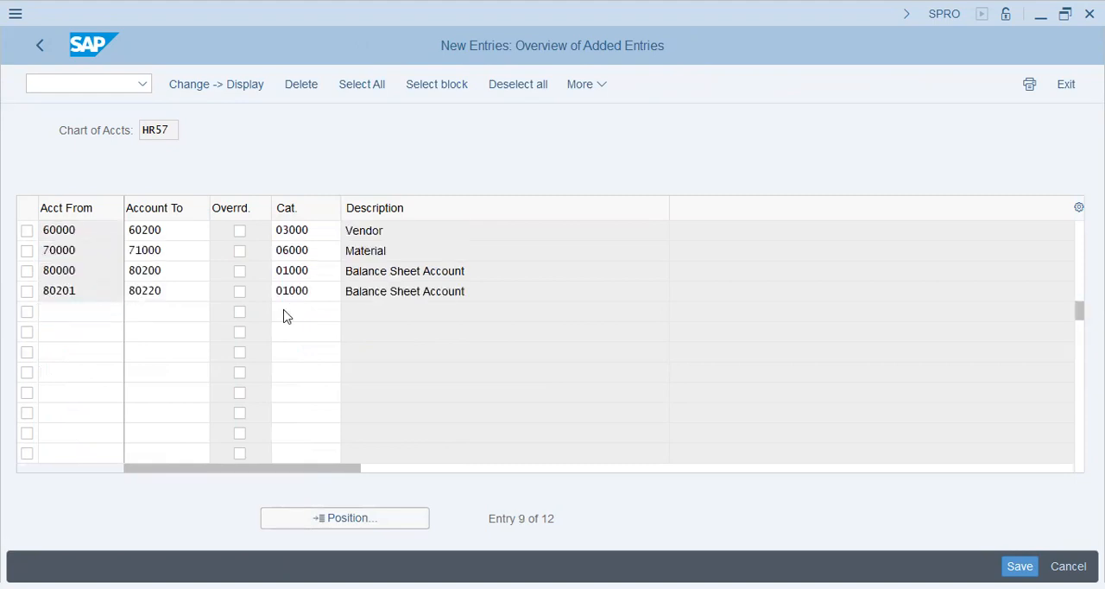
pyautogui.scroll(1, 285, 311)
pyautogui.scroll(1, 285, 312)
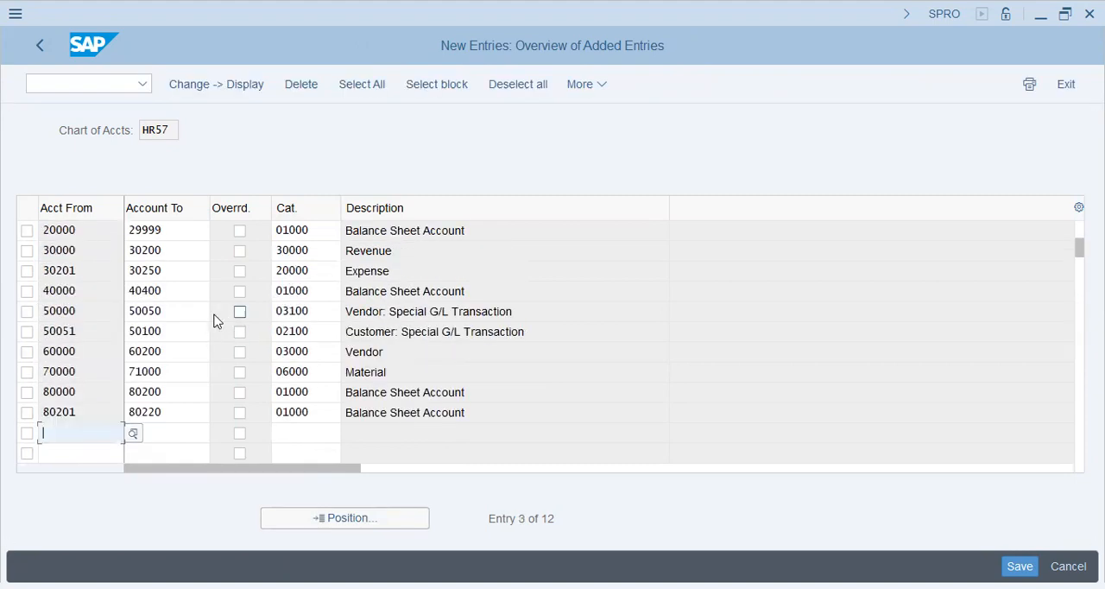
pyautogui.click(239, 310)
pyautogui.click(239, 331)
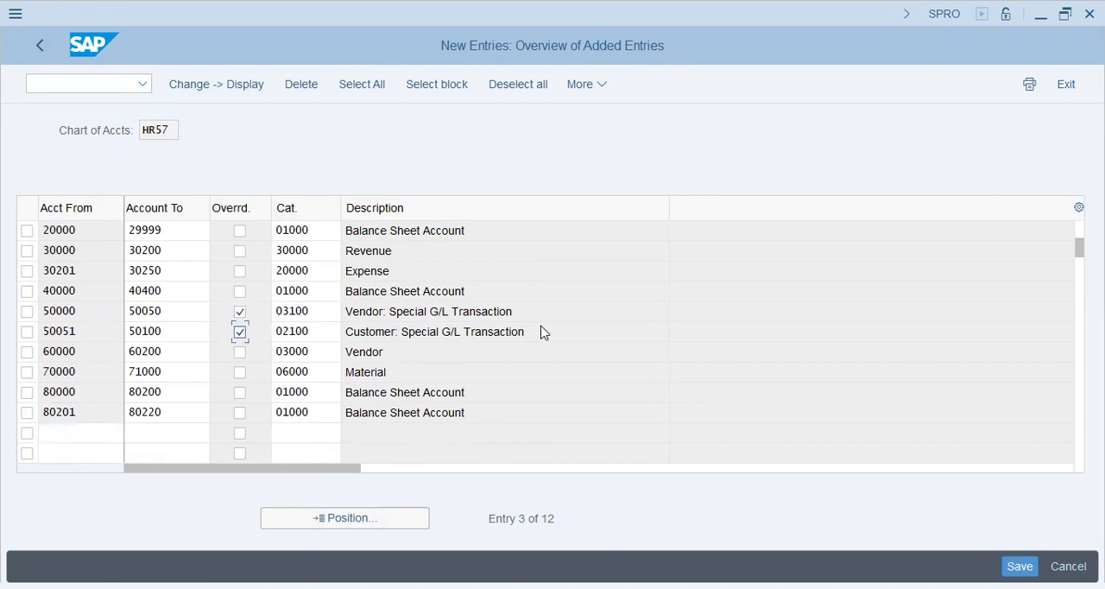
# - Save the new HR57 classification entries under customizing request SA2K901570 and go back to the overview
pyautogui.hotkey('ctrl', 's')
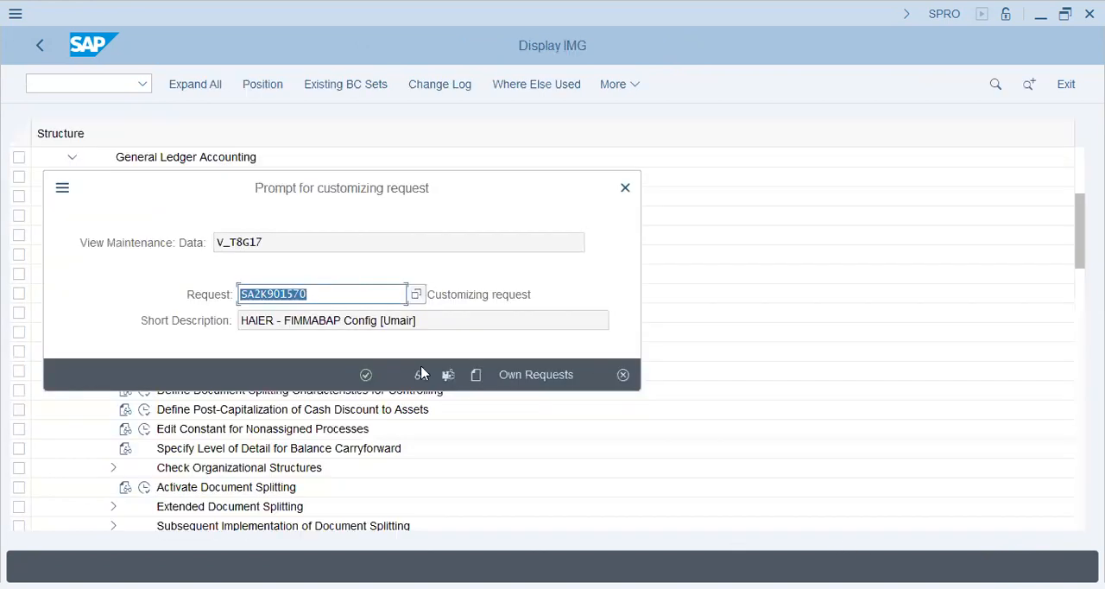
pyautogui.click(365, 375)
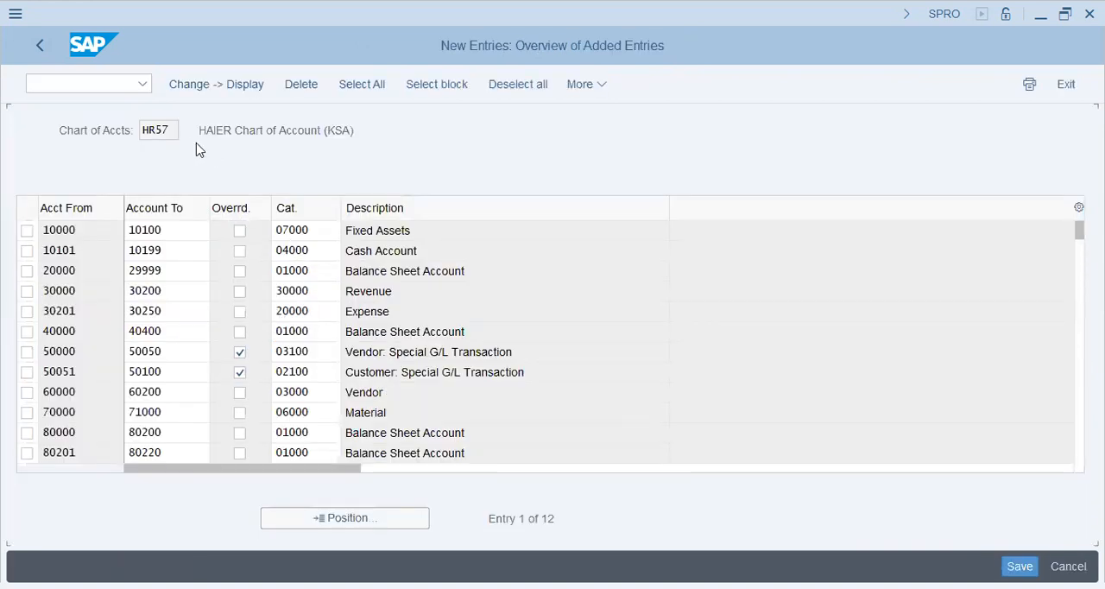
pyautogui.click(41, 50)
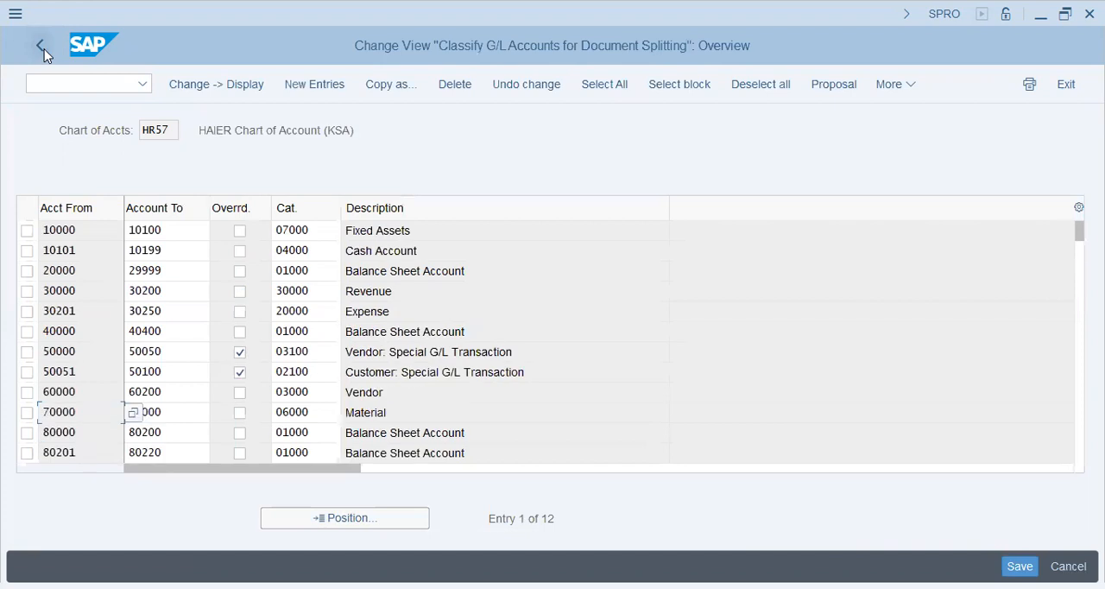
# - Reopen the G/L account classification for chart of accounts AA42 and review the remaining account ranges after 80201
pyautogui.click(28, 45)
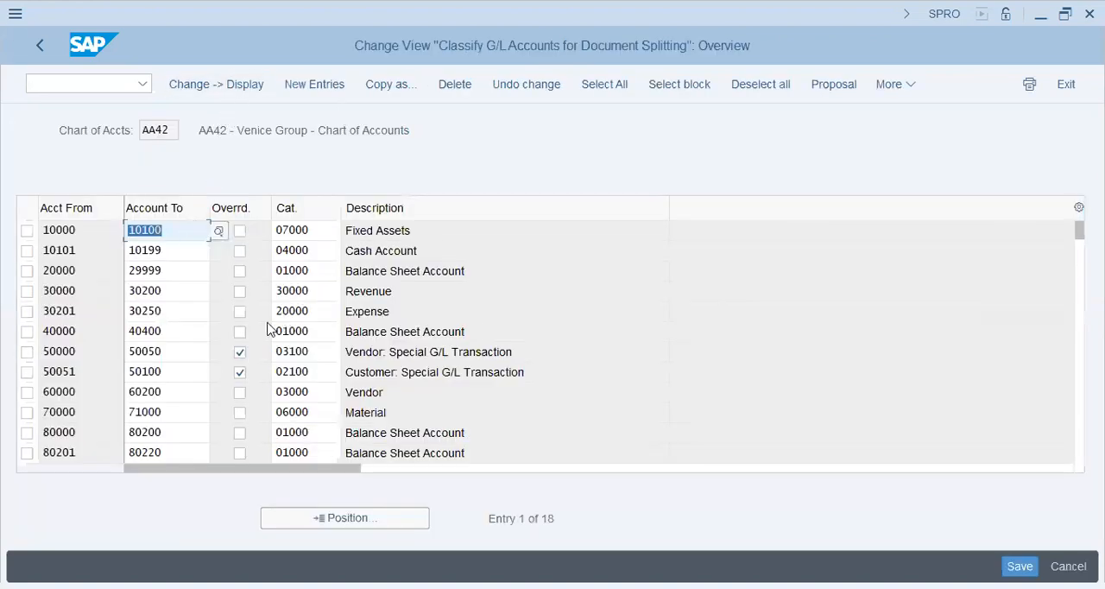
pyautogui.click(307, 315)
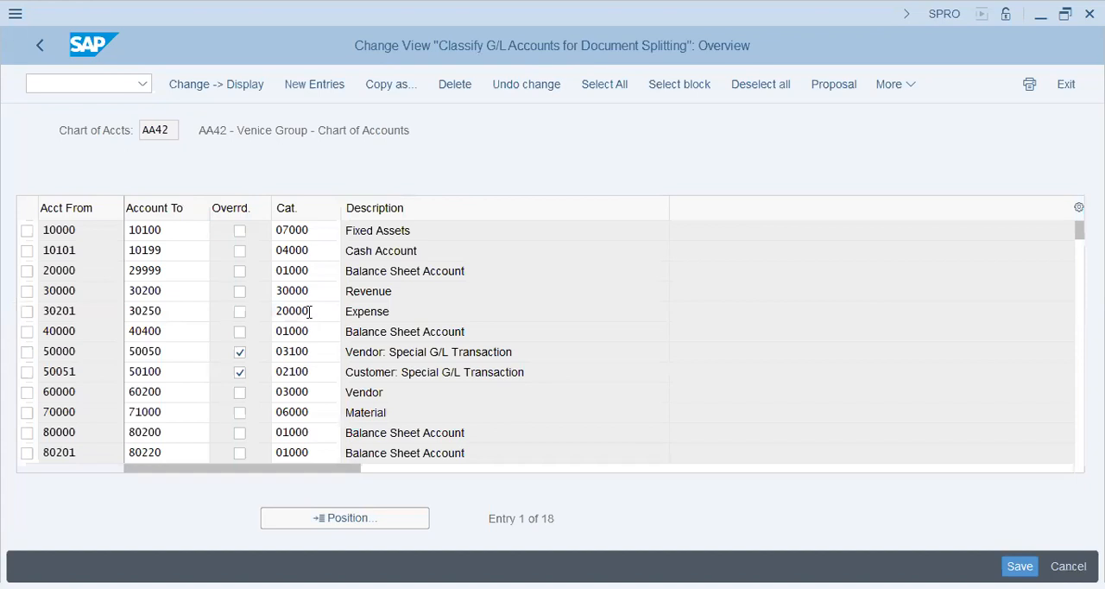
pyautogui.doubleClick(305, 314)
pyautogui.scroll(-4, 303, 313)
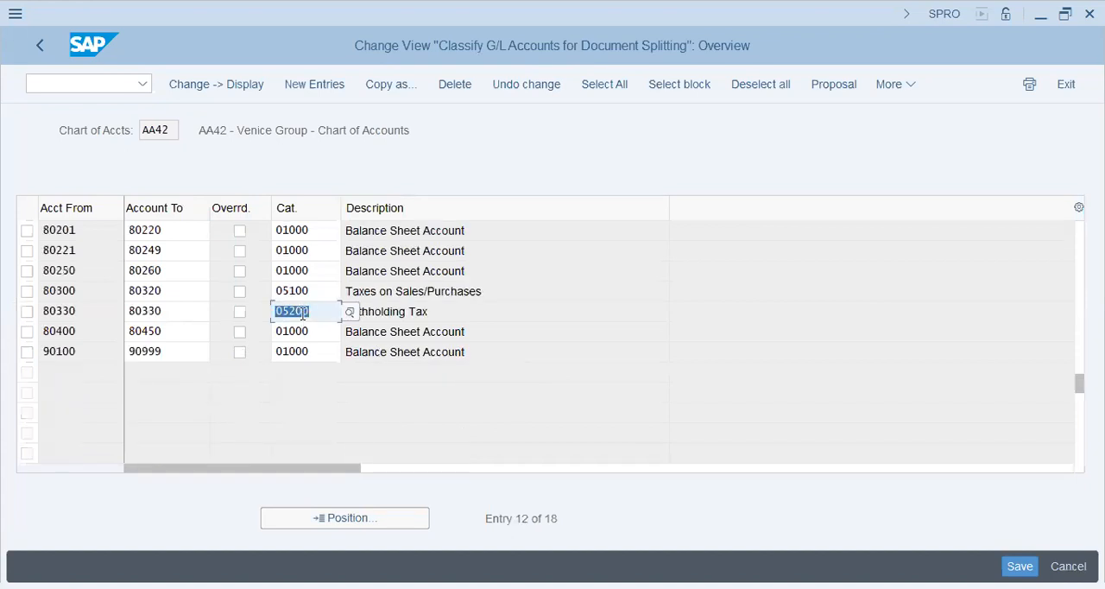
pyautogui.scroll(4, 311, 334)
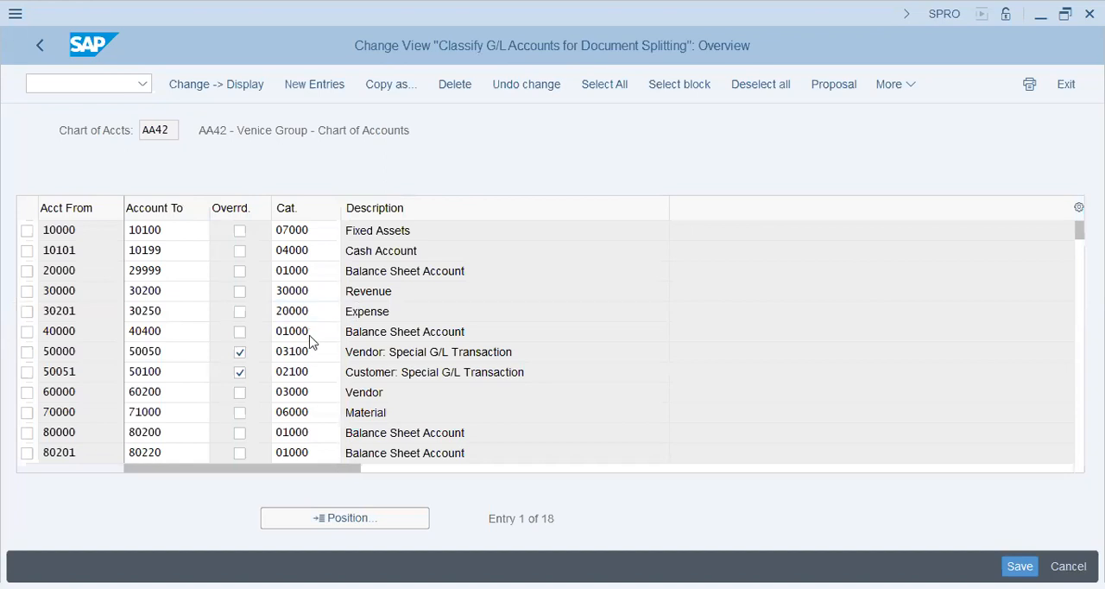
pyautogui.scroll(-4, 309, 339)
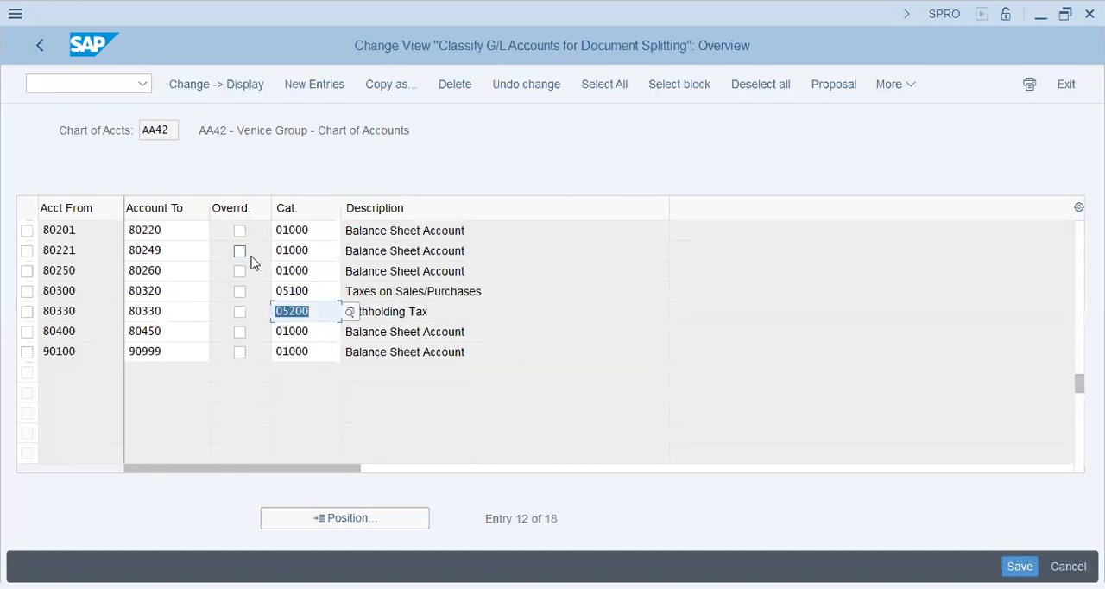
# - Copy the account ranges and categories of the rows from 80221 to 90100 and return to the chart of accounts selection
pyautogui.click(95, 251)
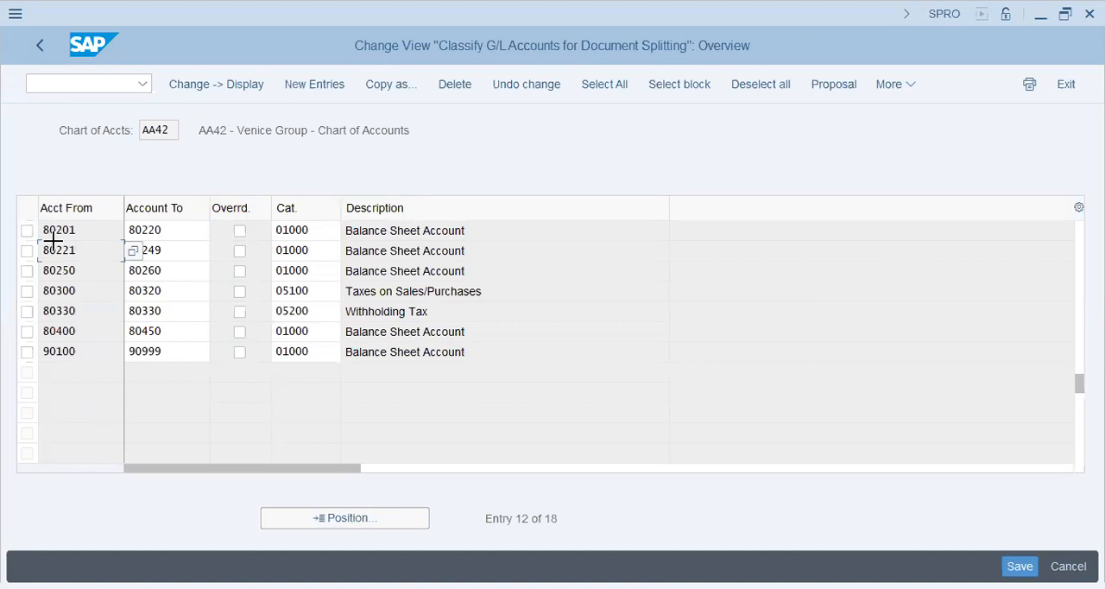
pyautogui.moveTo(375, 369); pyautogui.dragTo(328, 357)
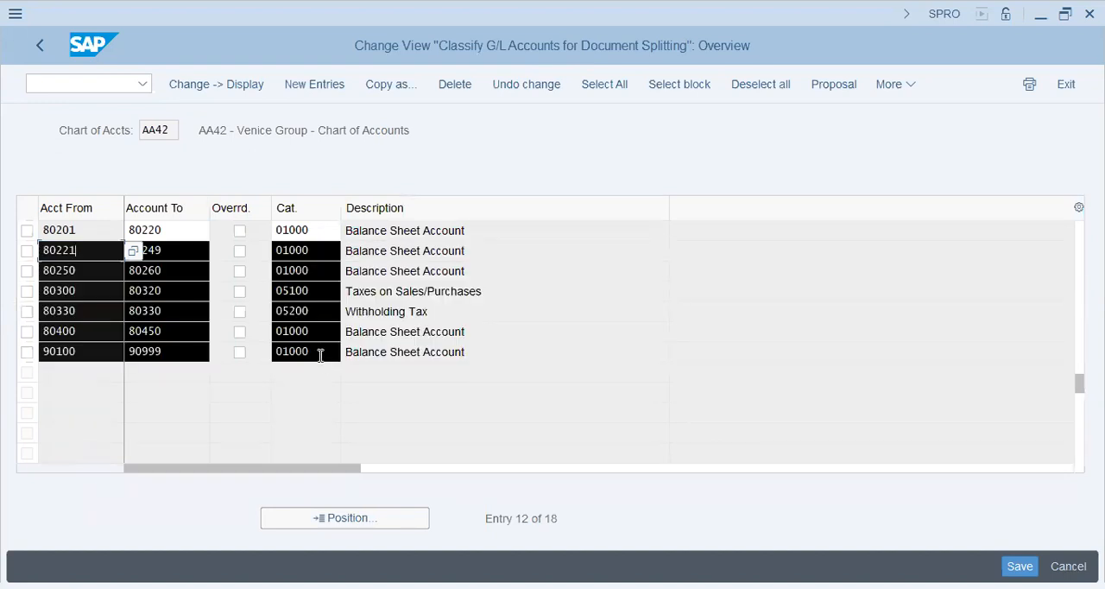
pyautogui.click(199, 161)
pyautogui.click(44, 41)
pyautogui.doubleClick(281, 285)
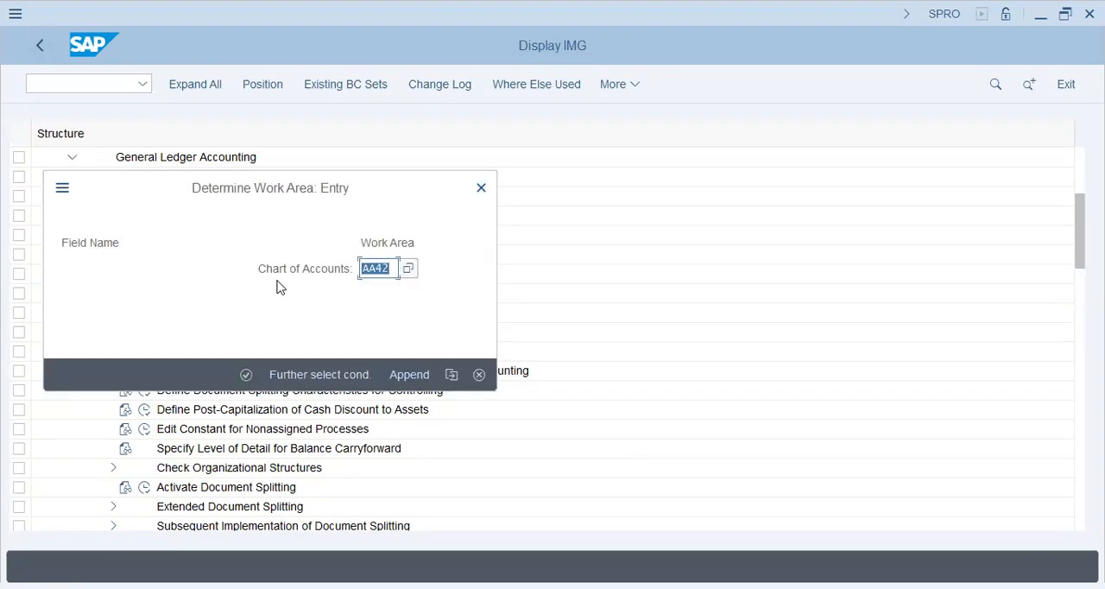
# - Open the G/L account classification for chart of accounts HR57
pyautogui.write('HR47')
pyautogui.press('Return')
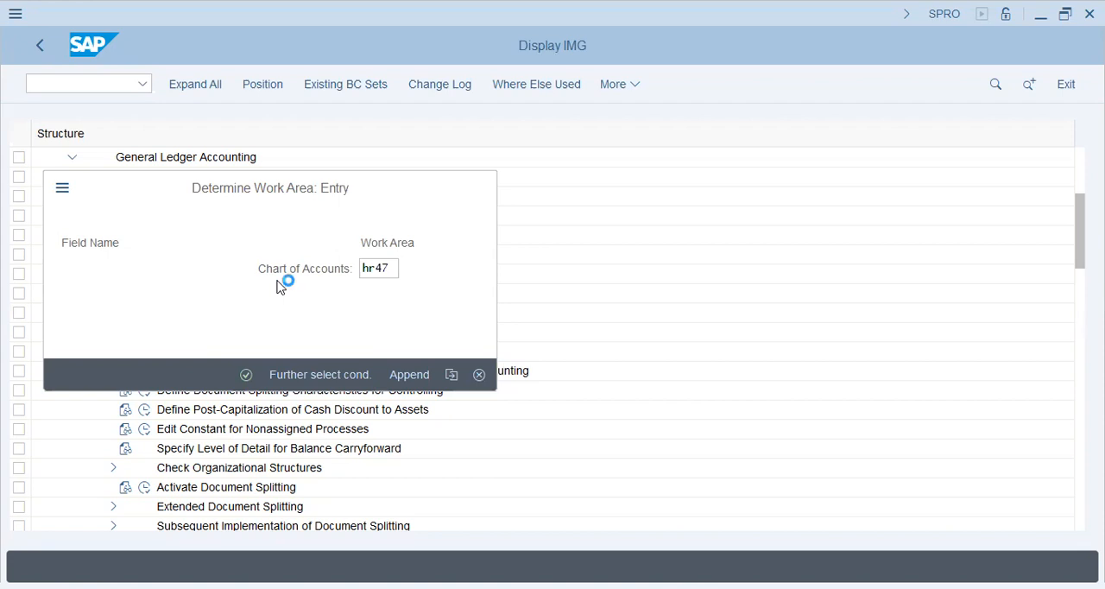
pyautogui.press('Return')
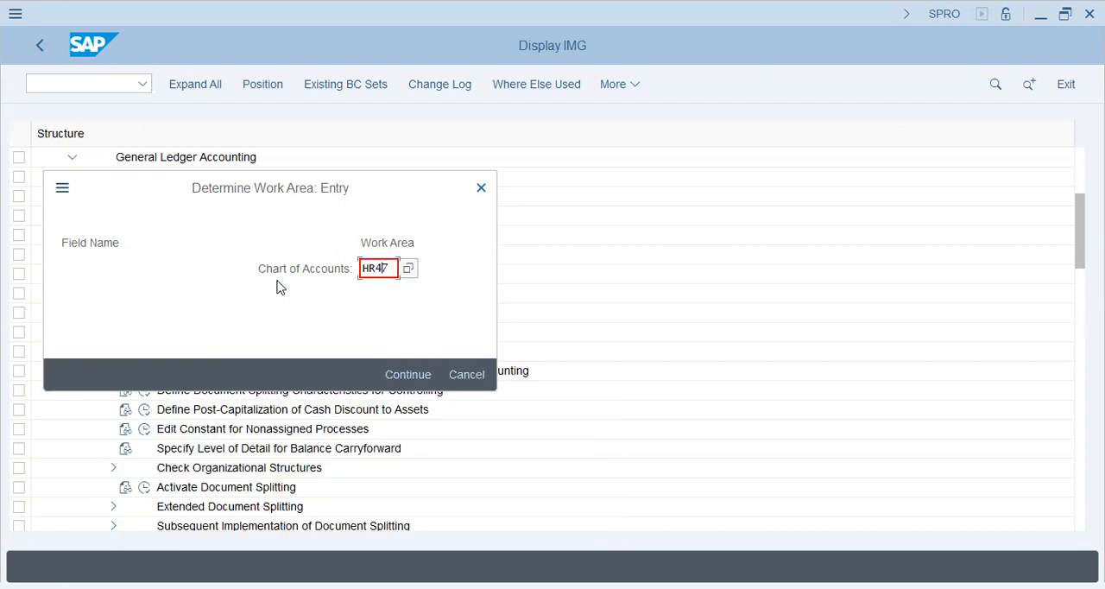
pyautogui.press('Delete')
pyautogui.write('5')
pyautogui.press('Return')
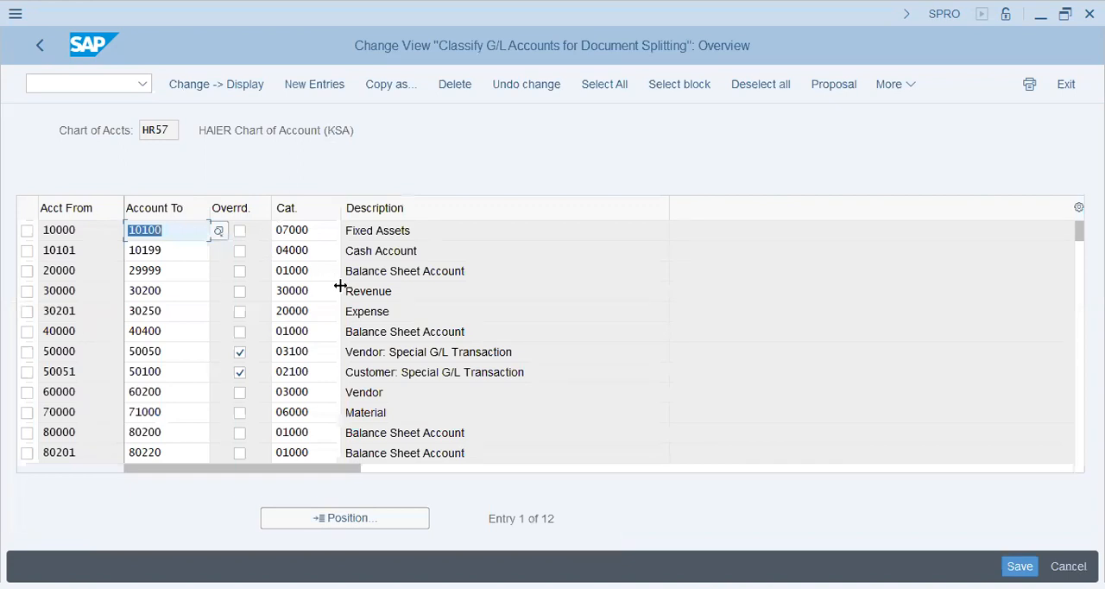
# - Paste the copied account ranges and categories from 80221 to 90100 as new entries after the existing HR57 rows
pyautogui.scroll(-3, 340, 290)
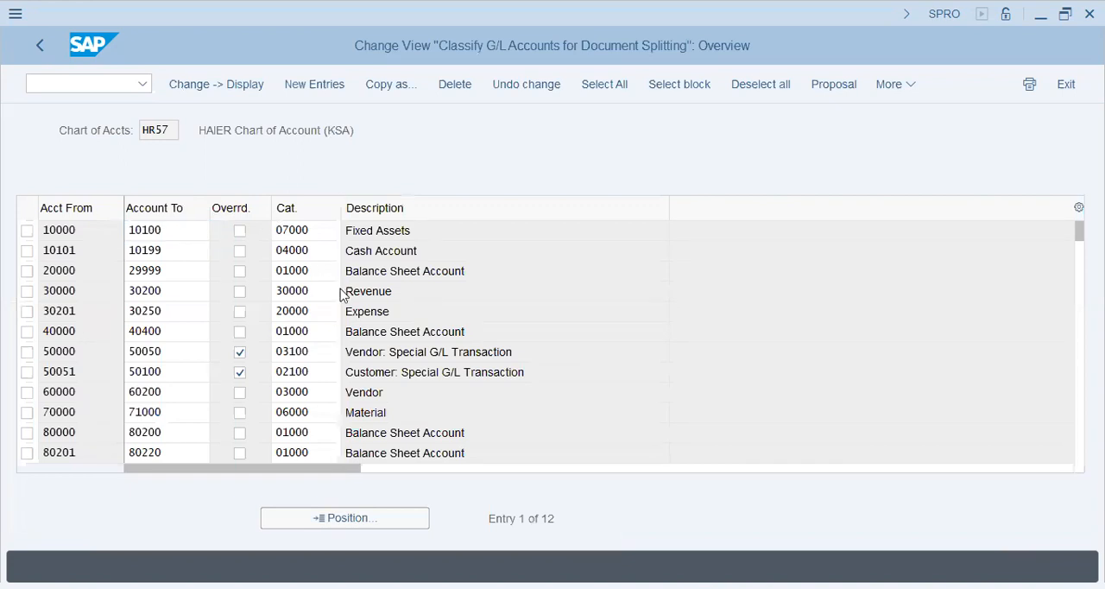
pyautogui.click(336, 83)
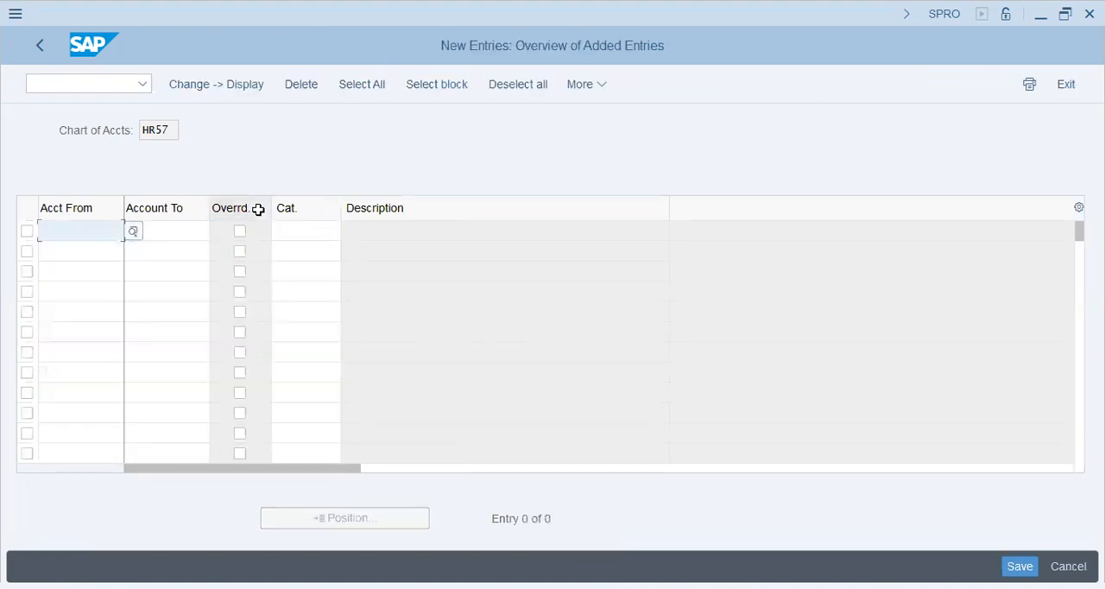
pyautogui.hotkey('ctrl', 'v')
pyautogui.press('Return')
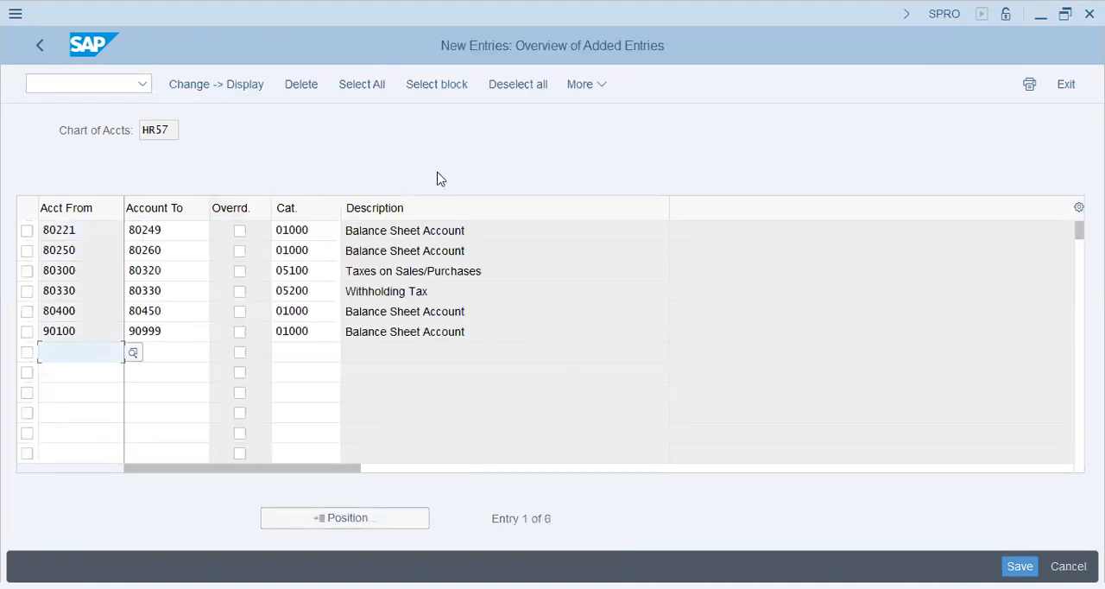
# - Save the added HR57 classification entries under customizing request SA2K901570
pyautogui.click(1019, 565)
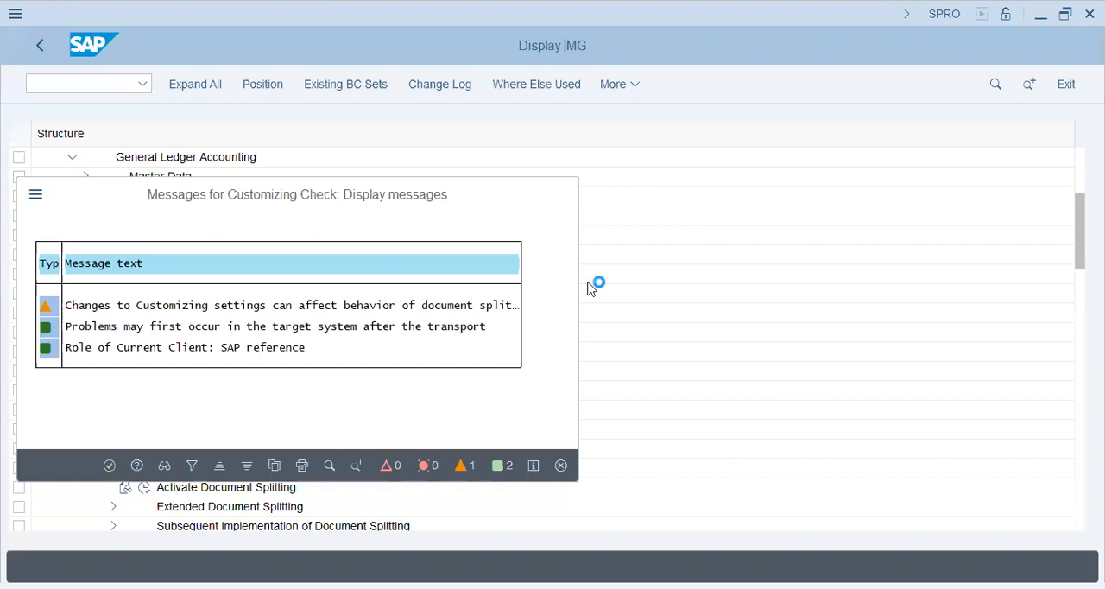
pyautogui.press('Return')
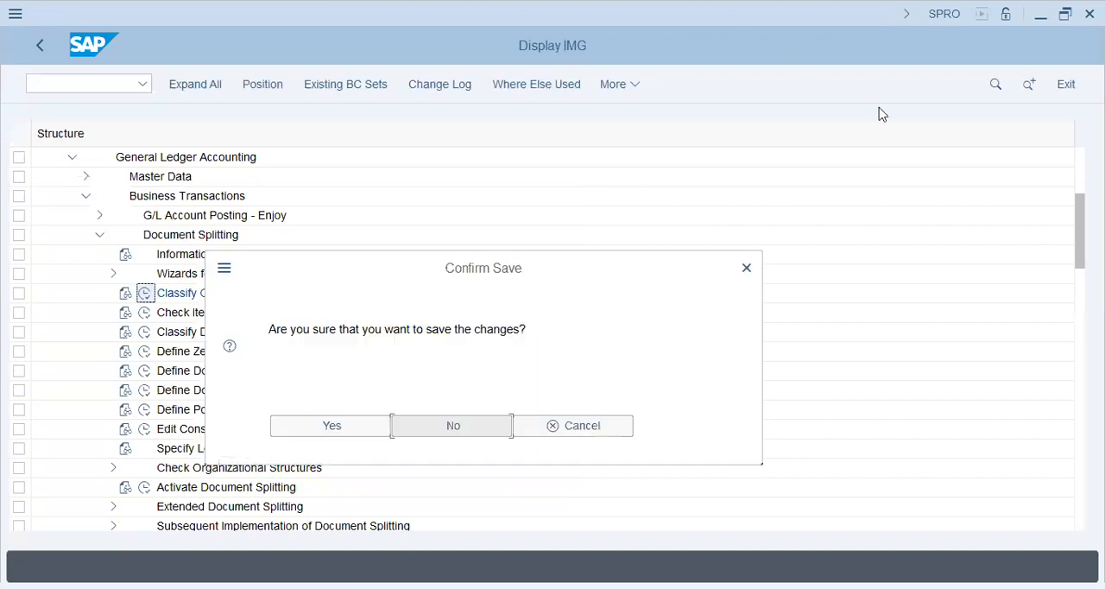
pyautogui.click(340, 416)
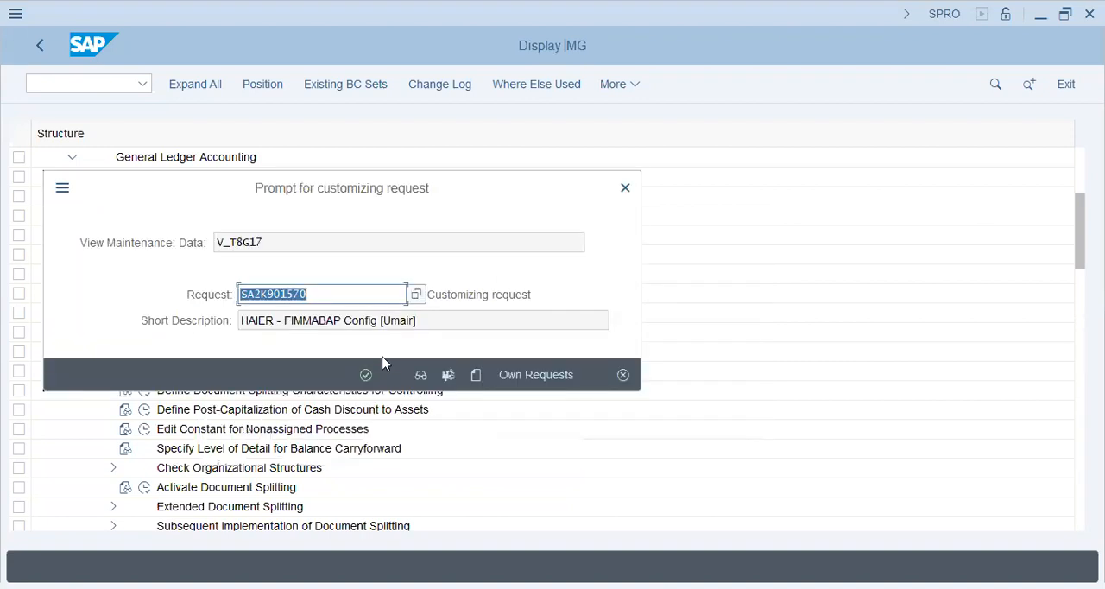
pyautogui.click(366, 375)
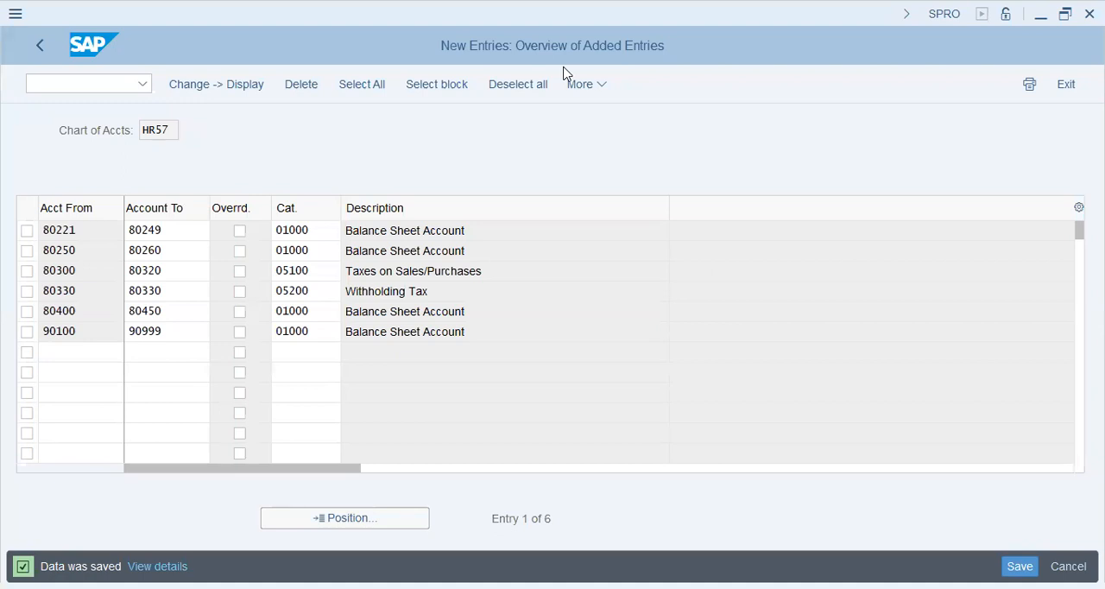
# - Switch to Notepad and write the indented heading "Doc. Split" in the empty note
pyautogui.hotkey('alt', 'Tab')
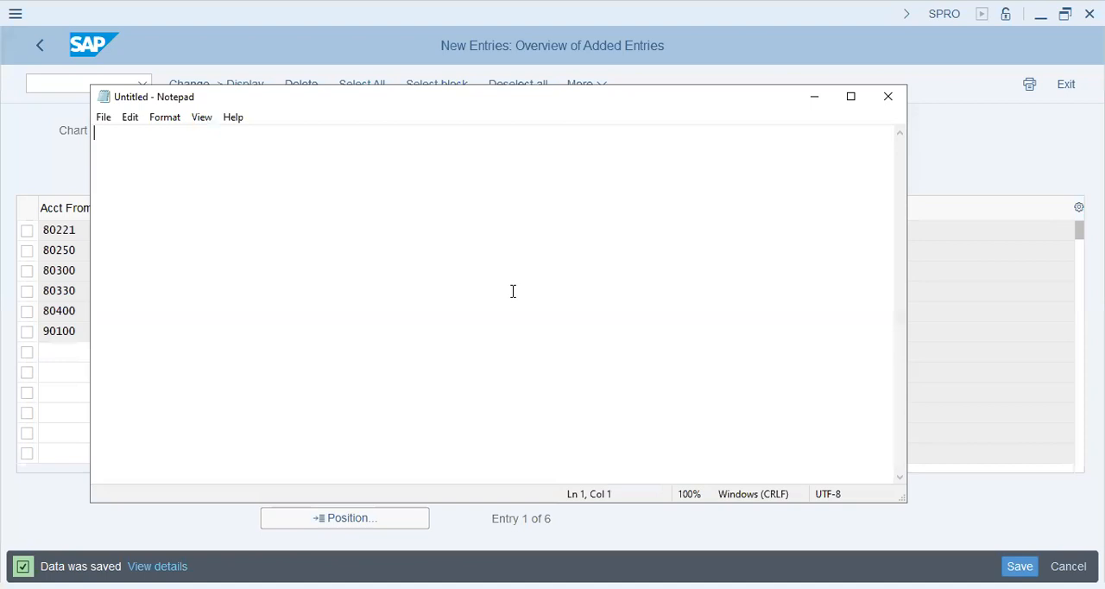
pyautogui.press('Return')
pyautogui.press('Return')
pyautogui.press('Tab')
pyautogui.write('Doc. Split')
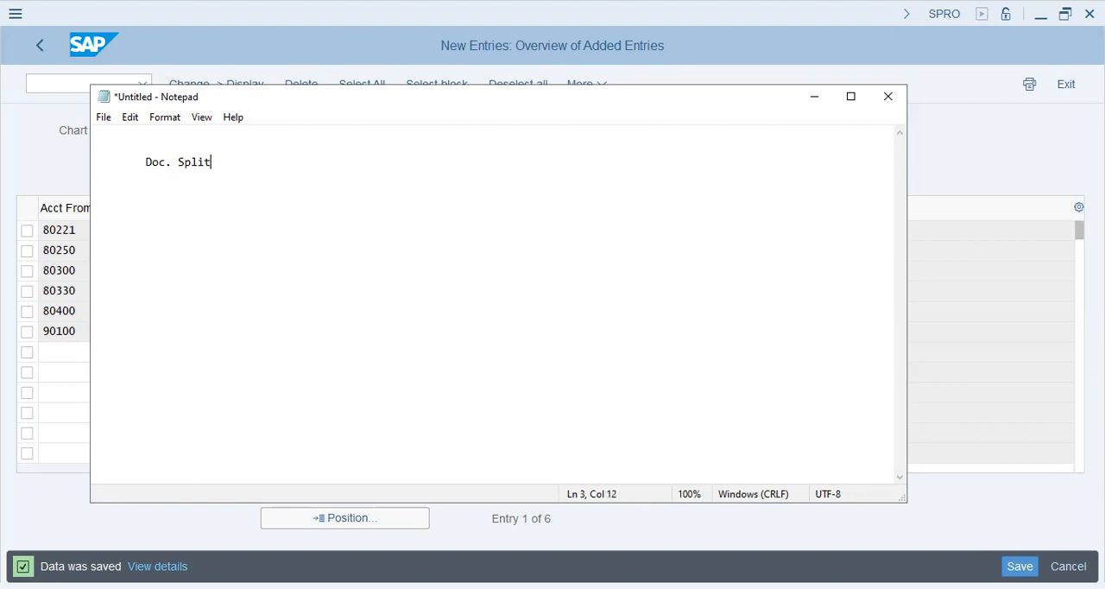
# - Write the lines "Material/Purchasing - Dr." and "Vendor - Cr." under the heading, followed by a dashed line
pyautogui.press('Return')
pyautogui.press('Tab')
pyautogui.write('Material/Purchas')
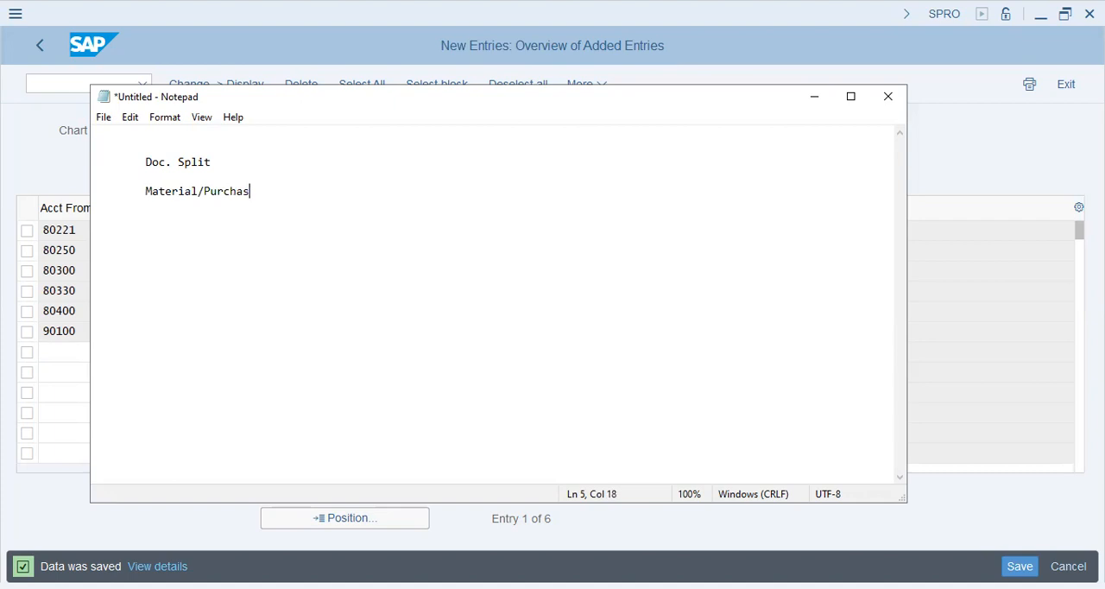
pyautogui.write('ing \t\tVendor      - Cr.')
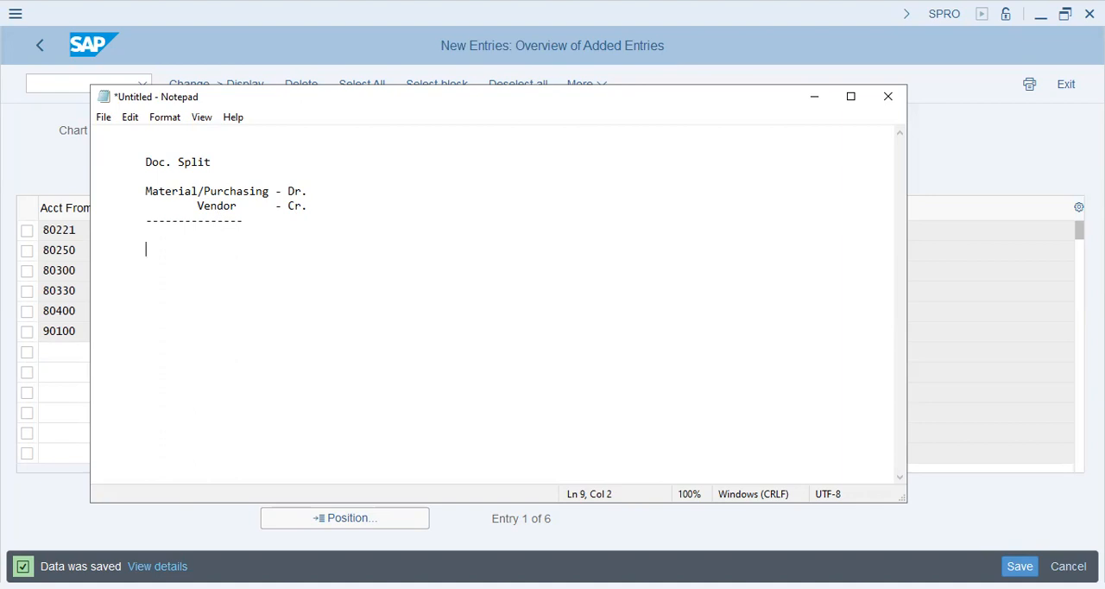
# - List "Material/pur", "Vendor", "Tax", "WHT" and "profit Center - Variable" on separate indented lines below the dashed line
pyautogui.write('Material/pur')
pyautogui.press('Return')
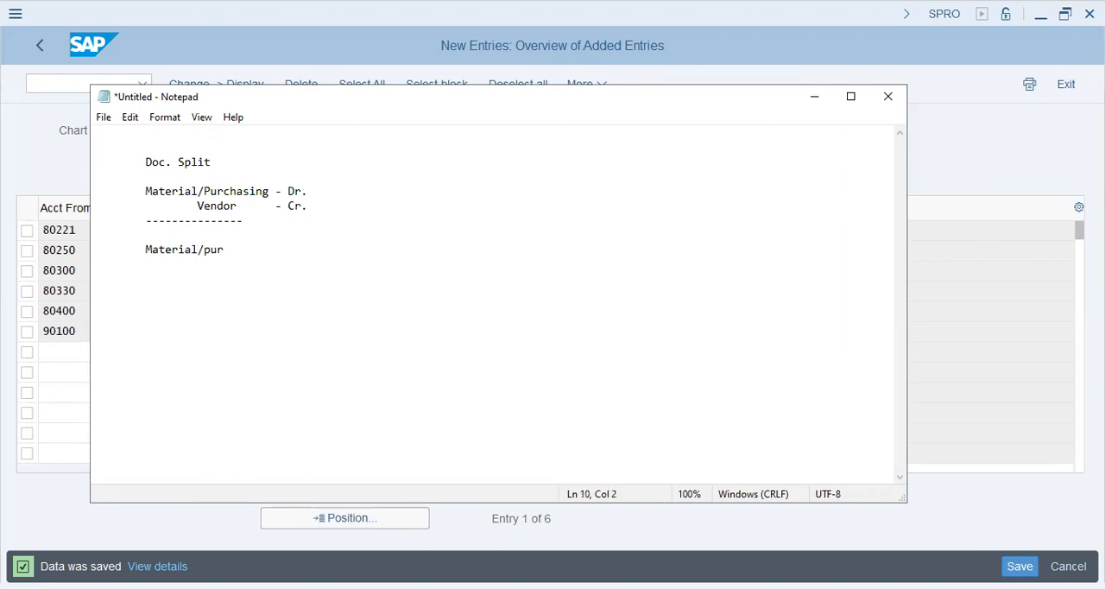
pyautogui.write('Vendor \tTax')
pyautogui.press('Return')
pyautogui.press('Tab')
pyautogui.write('WHT')
pyautogui.press('Return')
pyautogui.write('profit Center')
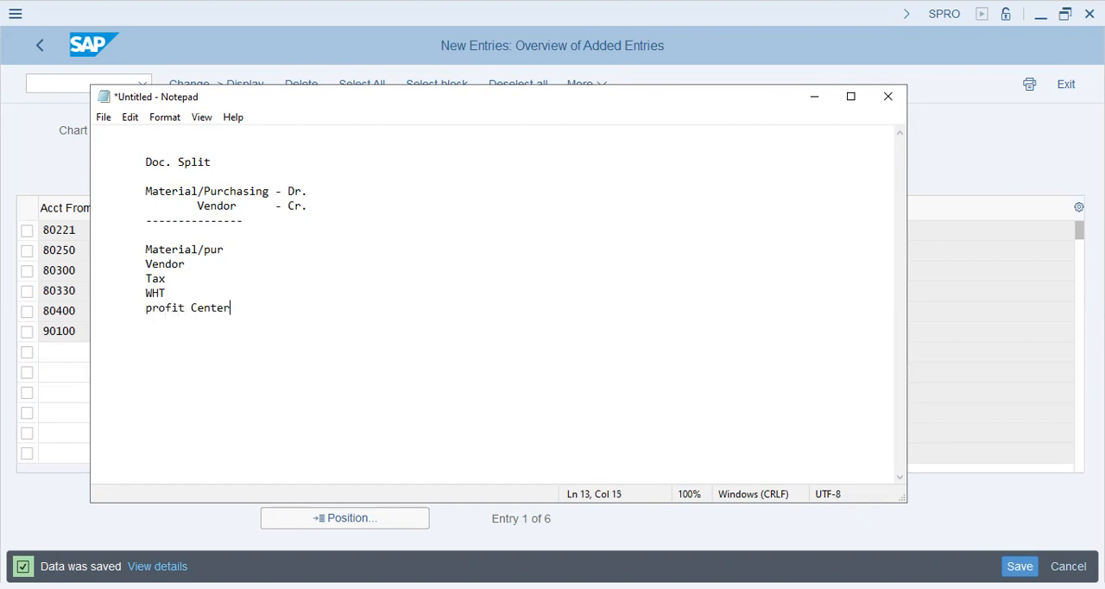
pyautogui.write(' - Variable')
# - Add a block headed "Profit Center - 1" with the line "Material - 100/1000" beneath the list
pyautogui.press('Return')
pyautogui.press('Return')
pyautogui.press('Tab')
pyautogui.write('Profit Cener')
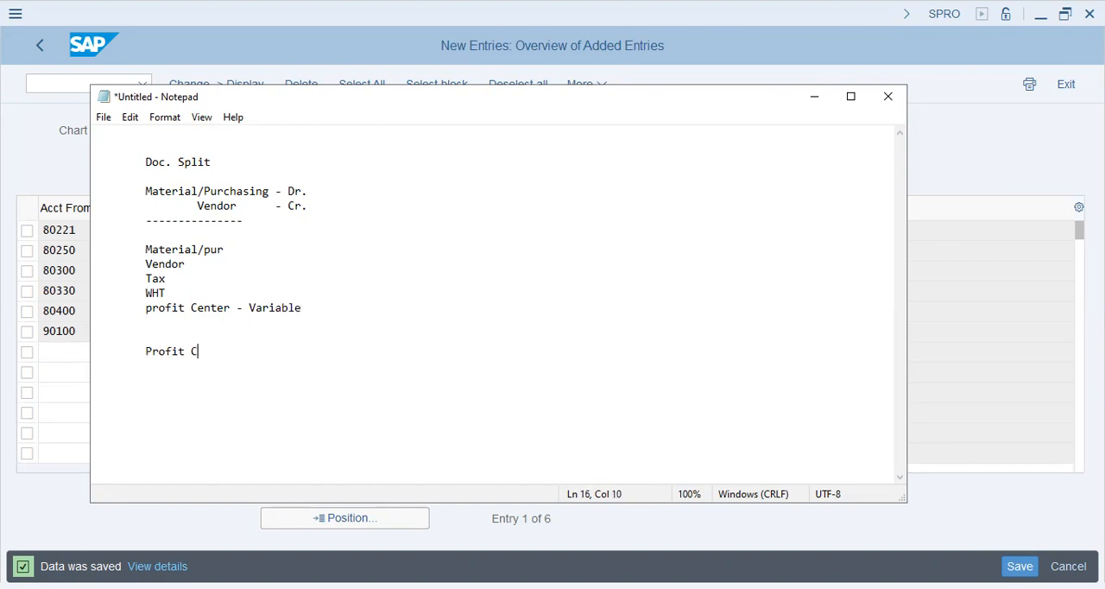
pyautogui.press('BackSpace')
pyautogui.press('BackSpace')
pyautogui.write('ter - 1 ')
pyautogui.write('M')
pyautogui.press('BackSpace')
pyautogui.write('Material')
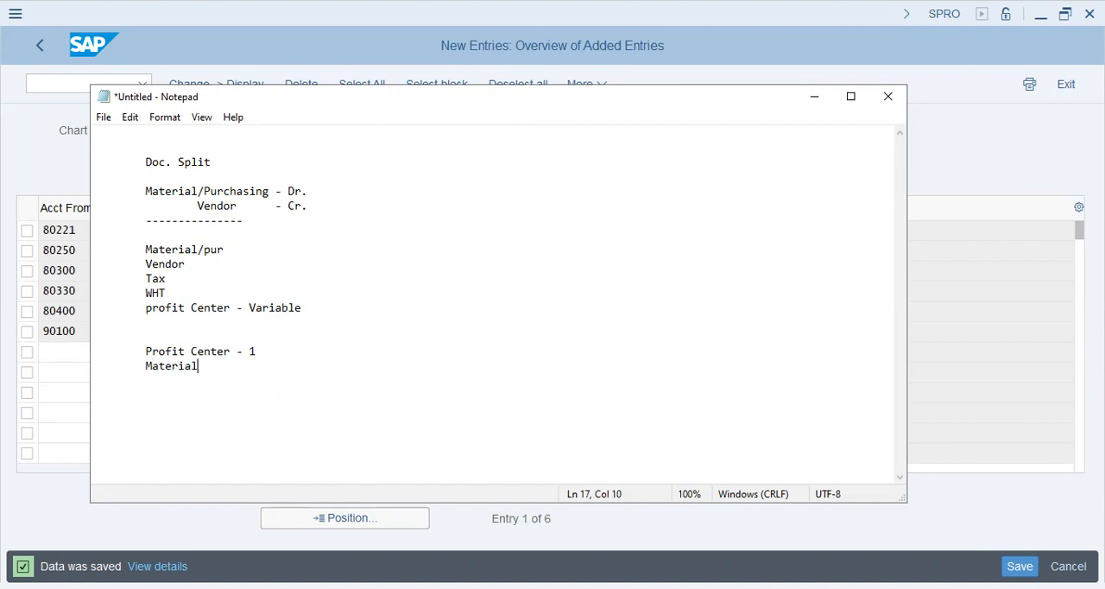
pyautogui.write(' - 100/1000')
# - Insert the quantity "1000KG" in front of "Material/pur" in the list
pyautogui.press('Up')
pyautogui.press('Up')
pyautogui.press('Up')
pyautogui.press('Right')
pyautogui.write('1000G')
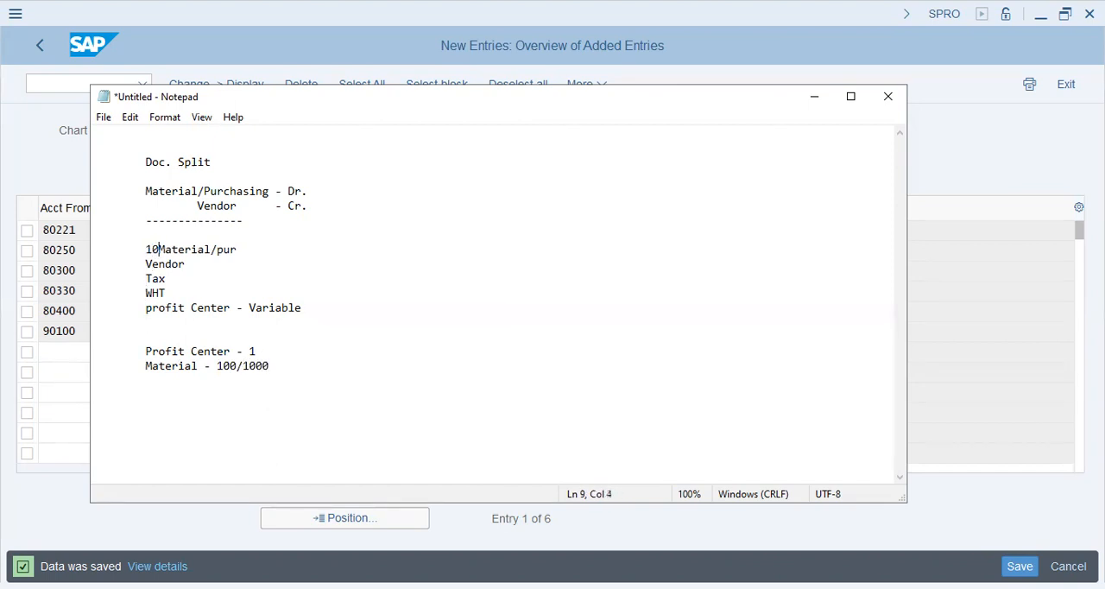
pyautogui.press('BackSpace')
pyautogui.write('KG')
# - Insert 800 before "Vendor", 200 before "Tax" and 20 before "WHT" in the list
pyautogui.press('Down')
pyautogui.press('Down')
pyautogui.press('Down')
pyautogui.press('Up')
pyautogui.press('Up')
pyautogui.press('Left')
pyautogui.press('Left')
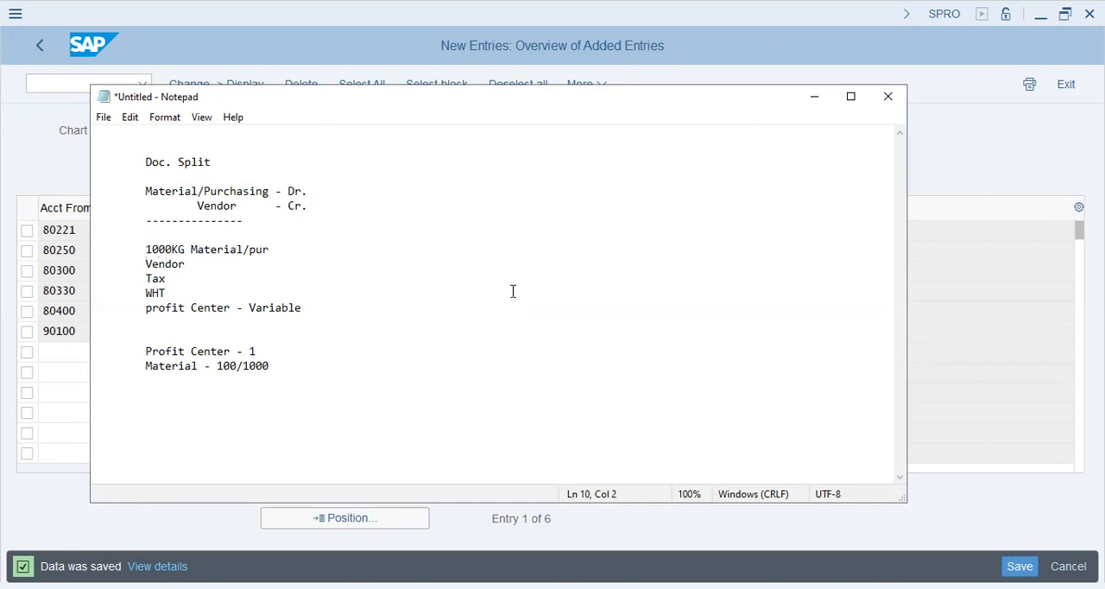
pyautogui.write('800')
pyautogui.press('Down')
pyautogui.write('200')
pyautogui.press('Down')
pyautogui.press('Left')
pyautogui.press('Left')
pyautogui.write('20')
# - Add the line "Vendor - 200/800" below the material line of Profit Center 1
pyautogui.press('Down')
pyautogui.press('Down')
pyautogui.press('Down')
pyautogui.press('Down')
pyautogui.press('Down')
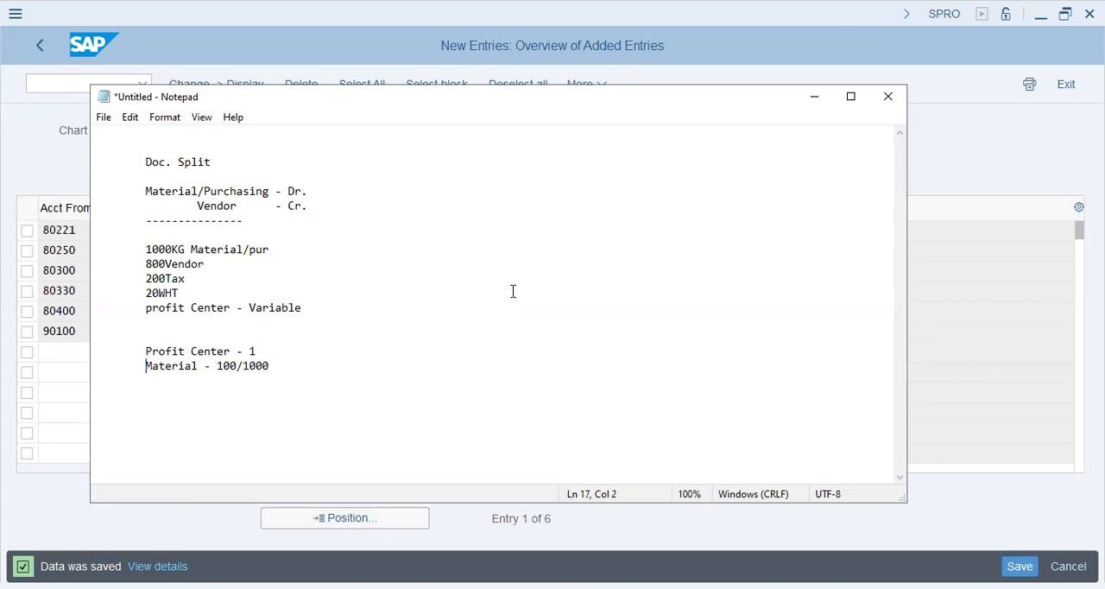
pyautogui.press('Return')
pyautogui.write('8')
pyautogui.press('BackSpace')
pyautogui.press('BackSpace')
pyautogui.write('Vendor - 800/1000')
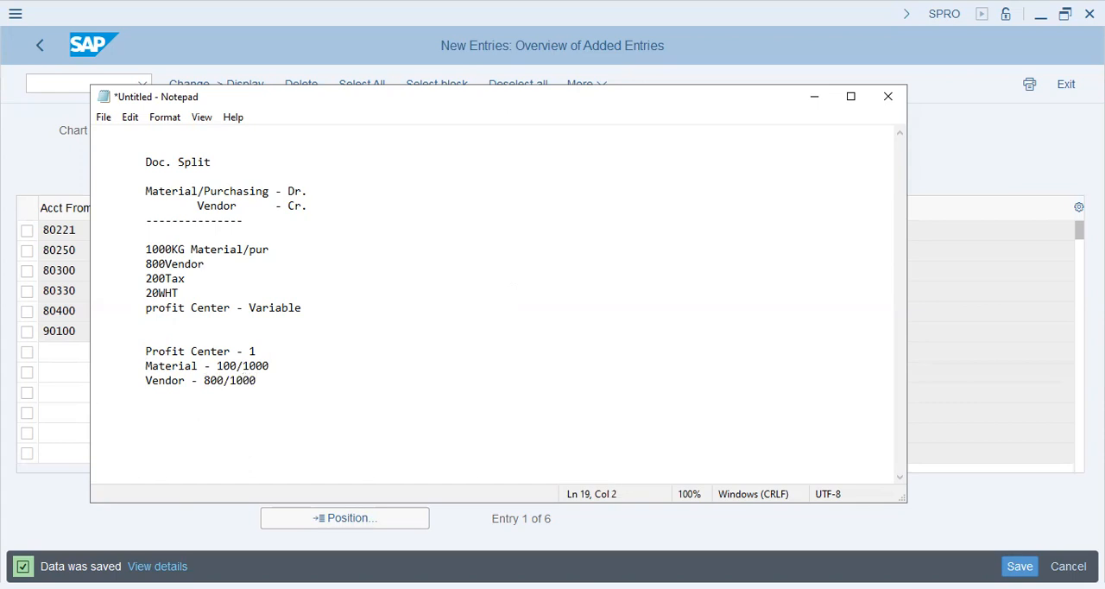
pyautogui.press('BackSpace')
pyautogui.press('BackSpace')
pyautogui.press('BackSpace')
pyautogui.press('BackSpace')
pyautogui.press('BackSpace')
pyautogui.press('BackSpace')
pyautogui.press('BackSpace')
pyautogui.press('BackSpace')
pyautogui.write('200/1')
pyautogui.write('000')
pyautogui.press('BackSpace')
pyautogui.press('BackSpace')
pyautogui.press('BackSpace')
pyautogui.press('BackSpace')
pyautogui.write('800')
# - Add the lines "Tax - 33/200" and "WHT - 3/20" to the Profit Center 1 block
pyautogui.press('Return')
pyautogui.press('Tab')
pyautogui.write('Tax - 33/200')
pyautogui.press('Return')
pyautogui.press('Tab')
pyautogui.write('20')
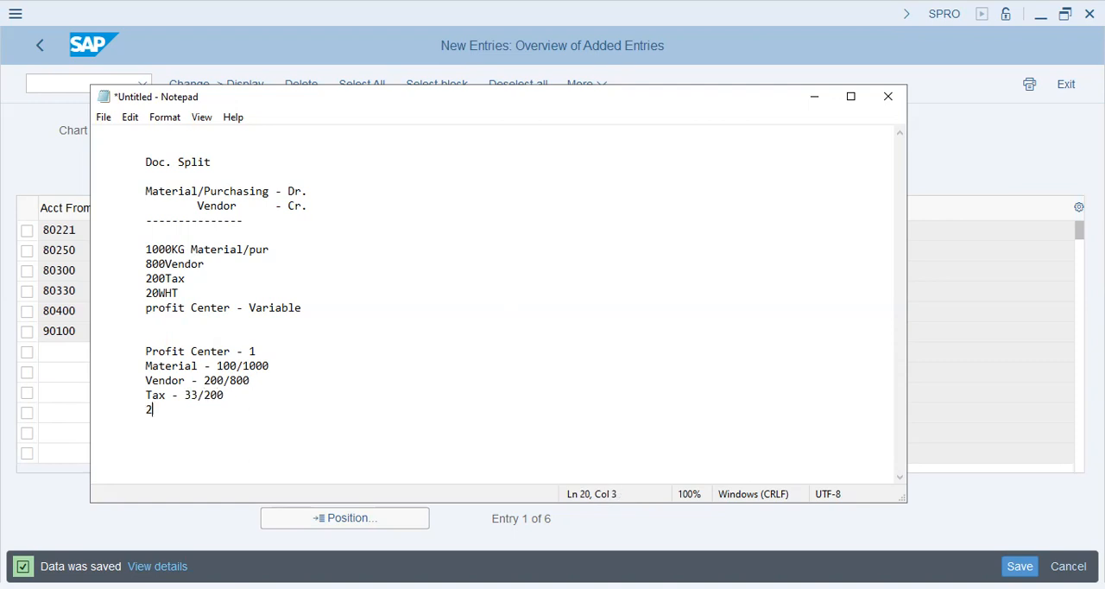
pyautogui.press('BackSpace')
pyautogui.press('BackSpace')
pyautogui.write('WHT - 3/20')
# - Add the heading "Profit Center - 2" below the Profit Center 1 block, separated by a blank line
pyautogui.press('Return')
pyautogui.press('Return')
pyautogui.press('Tab')
pyautogui.write('Profit Center - 2')
pyautogui.press('Return')
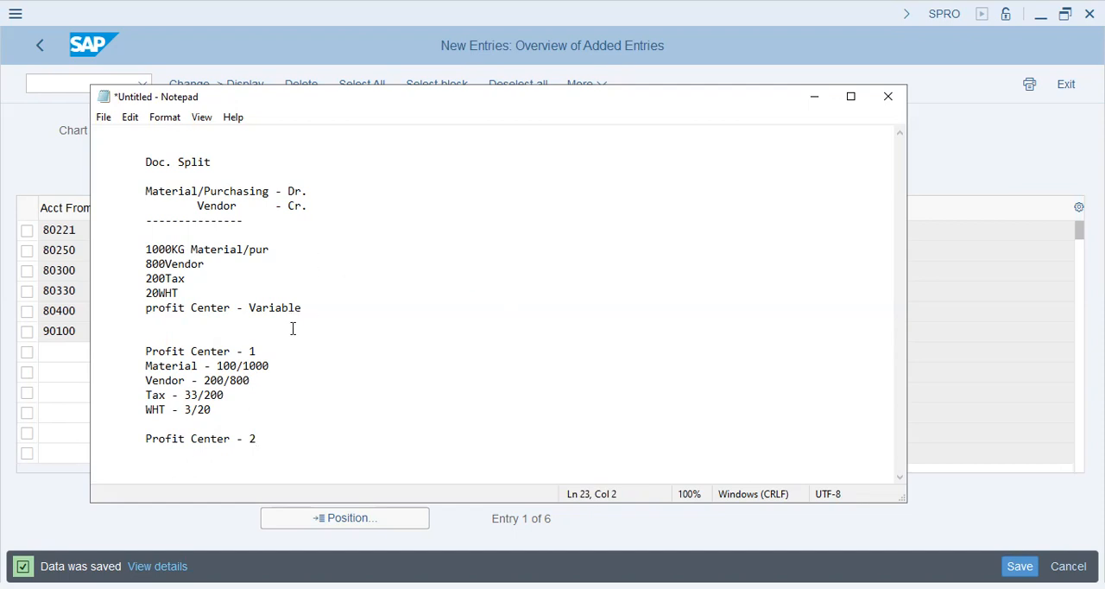
# - Switch back to SAP and leave the new entries for the HR57 classification overview
pyautogui.moveTo(279, 457); pyautogui.dragTo(143, 164)
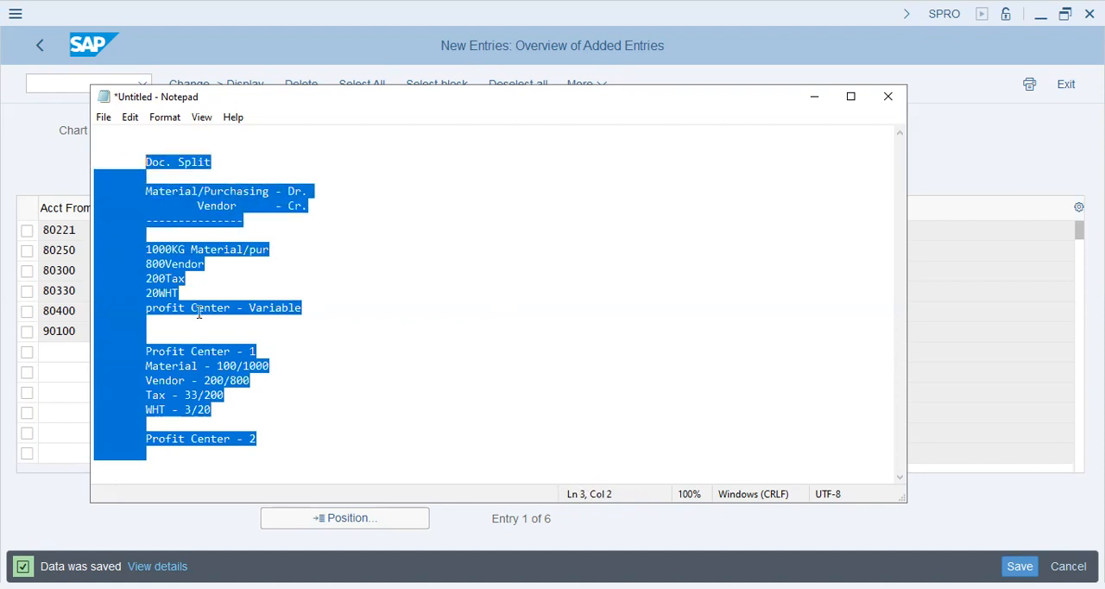
pyautogui.click(235, 280)
pyautogui.click(196, 298)
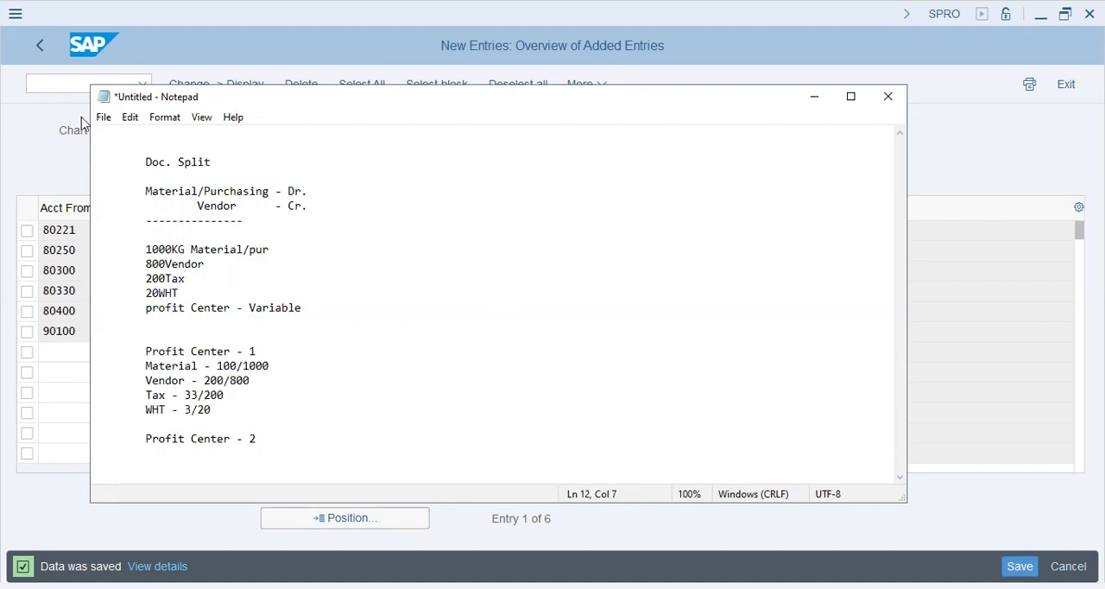
pyautogui.click(26, 158)
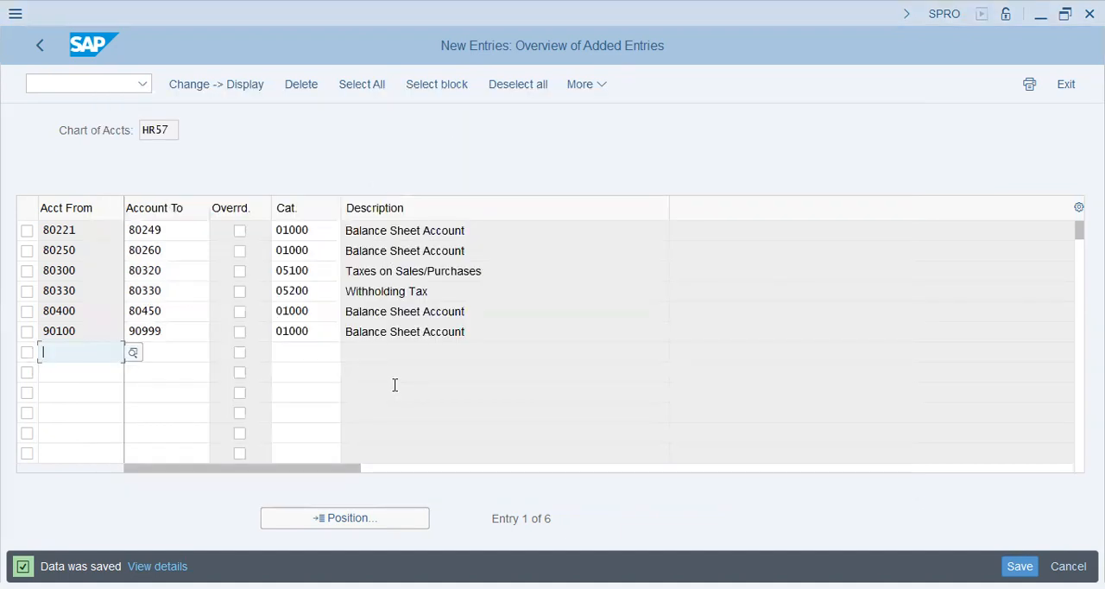
pyautogui.click(389, 269)
pyautogui.press('Return')
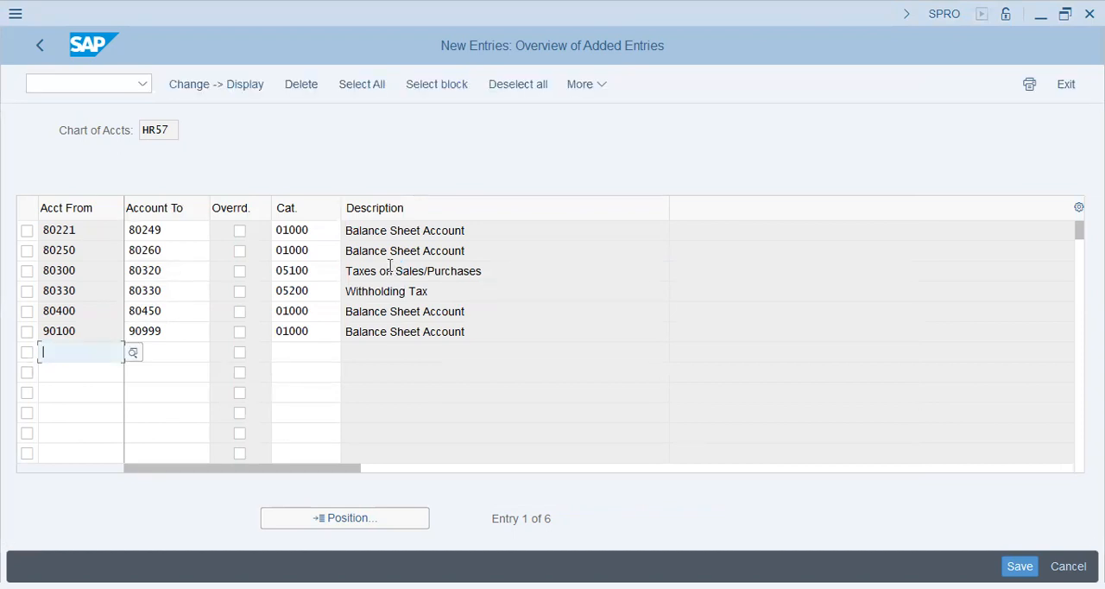
pyautogui.press('F3')
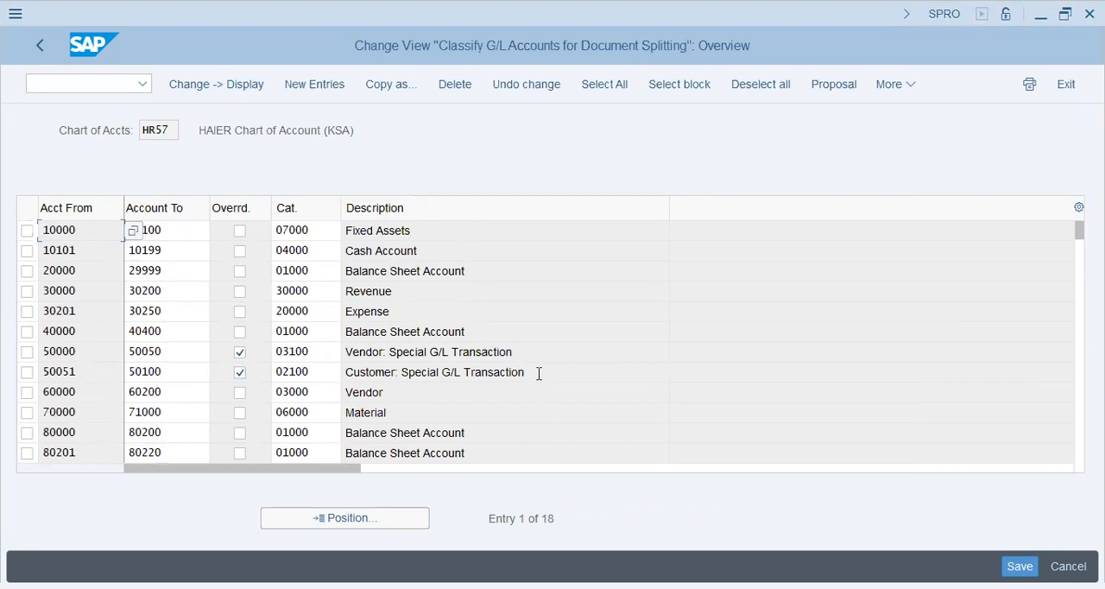
# - Examine the customer and vendor special G/L transaction rows with the override enabled
pyautogui.moveTo(539, 373); pyautogui.dragTo(337, 371)
pyautogui.click(410, 351)
pyautogui.moveTo(415, 352); pyautogui.dragTo(343, 352)
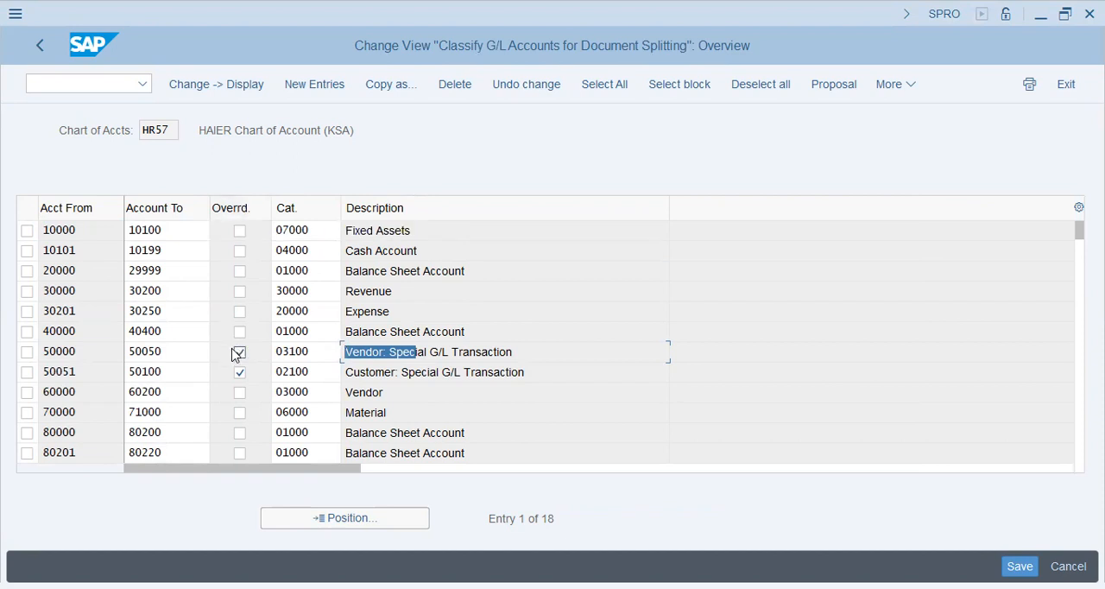
# - Switch to Notepad and add the line "Spl.Gl - Adv. Payment - 30/300" under the WHT line of Profit Center 1
pyautogui.hotkey('alt', 'Tab')
pyautogui.click(254, 425)
pyautogui.press('Up')
pyautogui.press('Up')
pyautogui.press('Up')
pyautogui.press('Down')
pyautogui.press('Down')
pyautogui.press('Down')
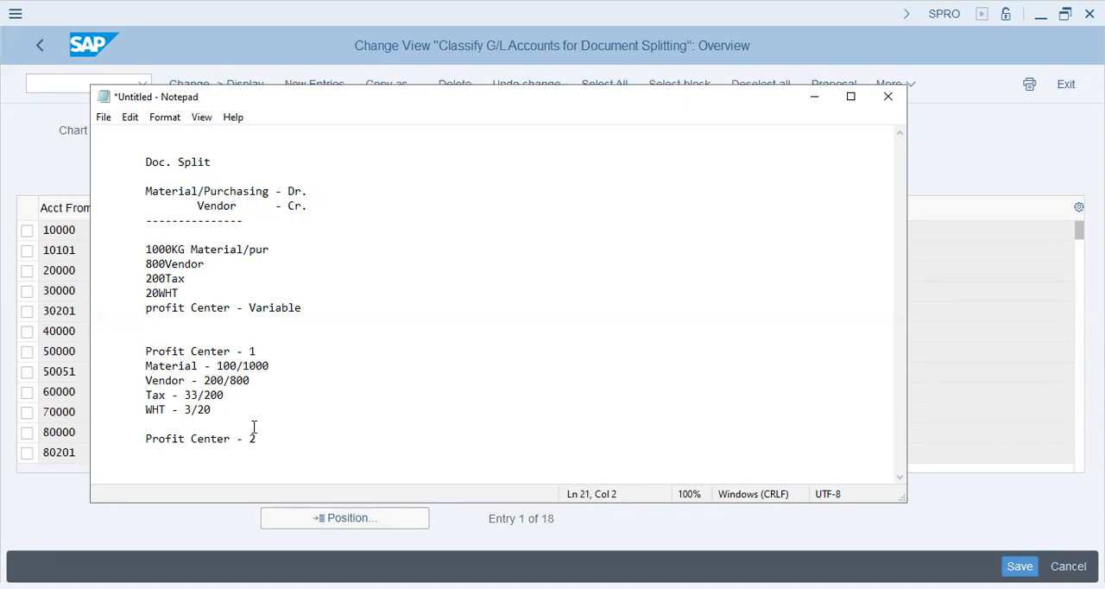
pyautogui.write('Spl.Gl - ')
pyautogui.write('Adva')
pyautogui.write(' Payment')
pyautogui.press('Return')
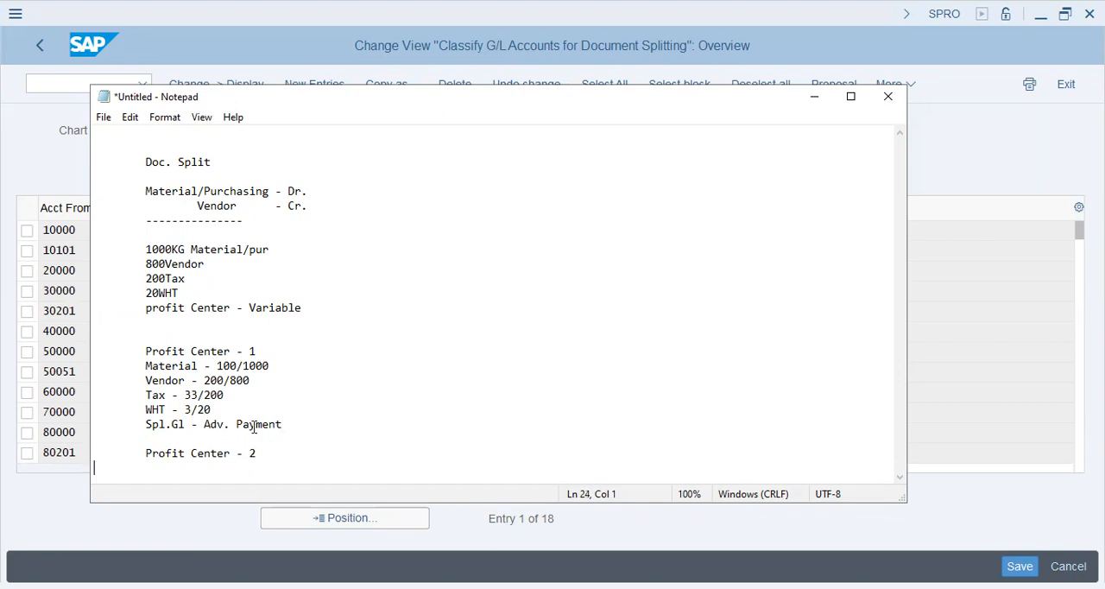
pyautogui.click(342, 424)
pyautogui.write('- 30/300')
# - Add the heading "Profit Center - 3" at the end of the note
pyautogui.hotkey('ctrl', 'End')
pyautogui.press('Return')
pyautogui.press('Tab')
pyautogui.write('Profit')
pyautogui.press('BackSpace')
pyautogui.press('BackSpace')
pyautogui.press('BackSpace')
pyautogui.press('BackSpace')
pyautogui.write('ofit Center - 3')
pyautogui.press('Return')
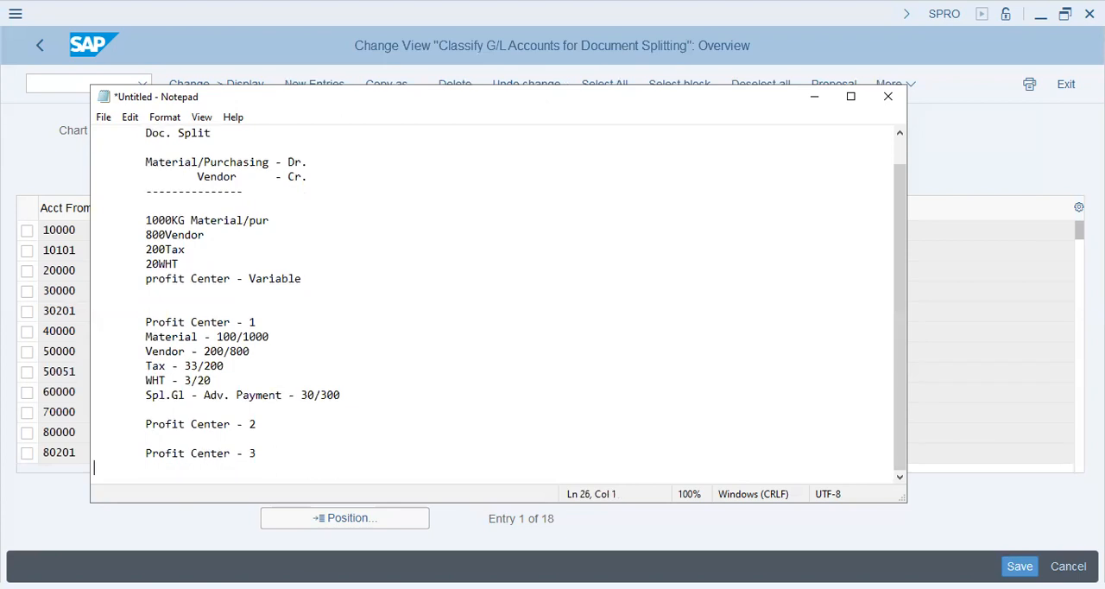
# - Add the line "material" under the Profit Center - 2 heading in the note
pyautogui.press('Return')
pyautogui.press('Tab')
pyautogui.press('Up')
pyautogui.press('Up')
pyautogui.click(341, 424)
pyautogui.press('Tab')
pyautogui.write('mater')
pyautogui.press('Return')
pyautogui.press('Tab')
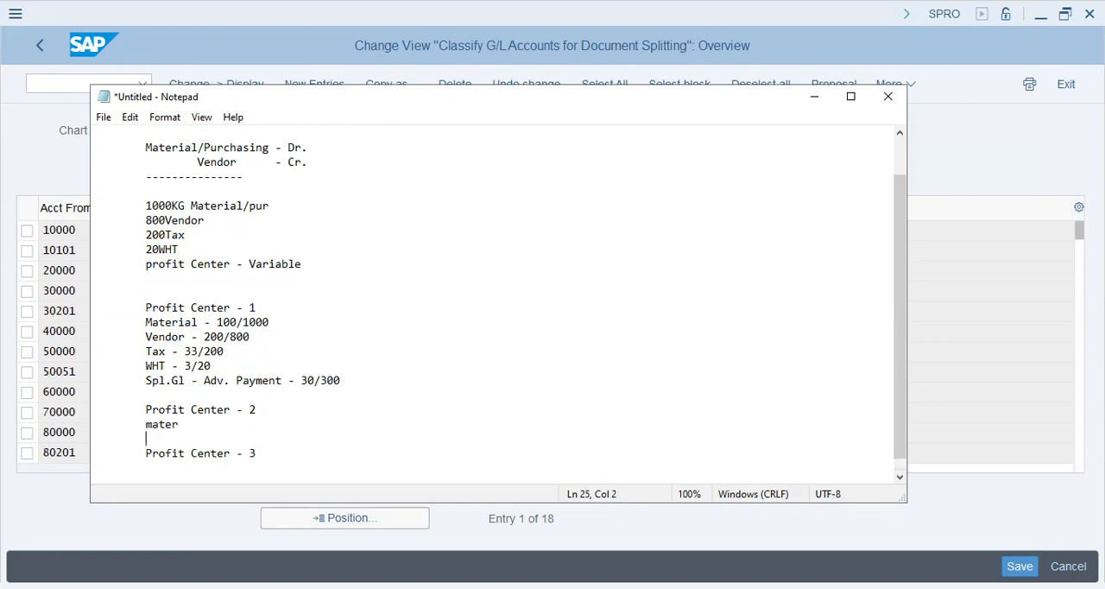
pyautogui.press('BackSpace')
pyautogui.write('ial')
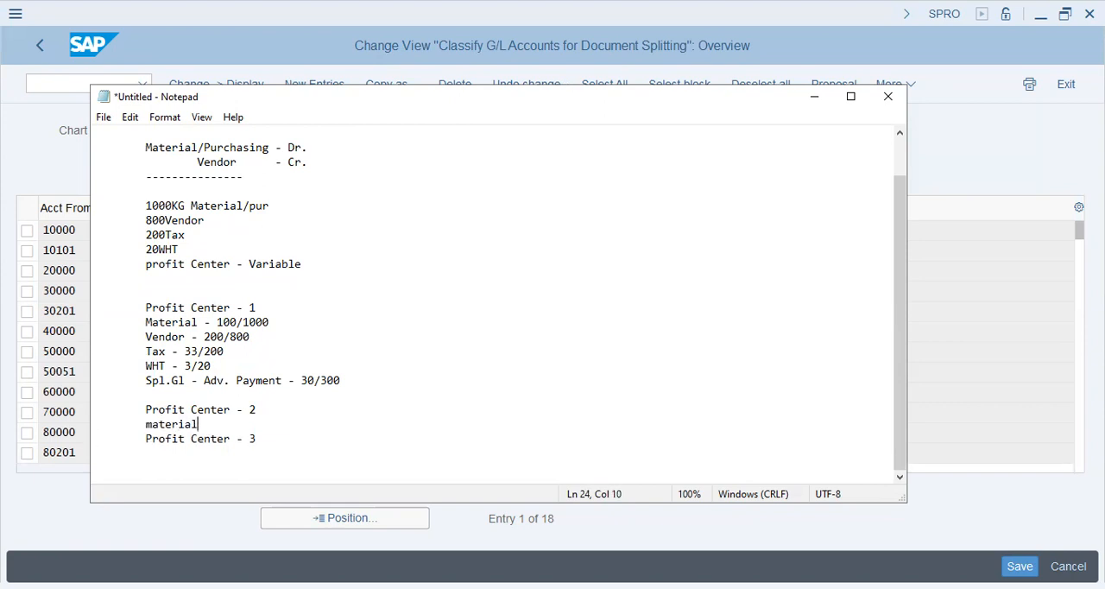
# - Add the line "vendor" and two "..." placeholder lines below material under Profit Center - 2
pyautogui.press('Return')
pyautogui.press('Tab')
pyautogui.write('vendor')
pyautogui.press('Return')
pyautogui.press('Tab')
pyautogui.write('...')
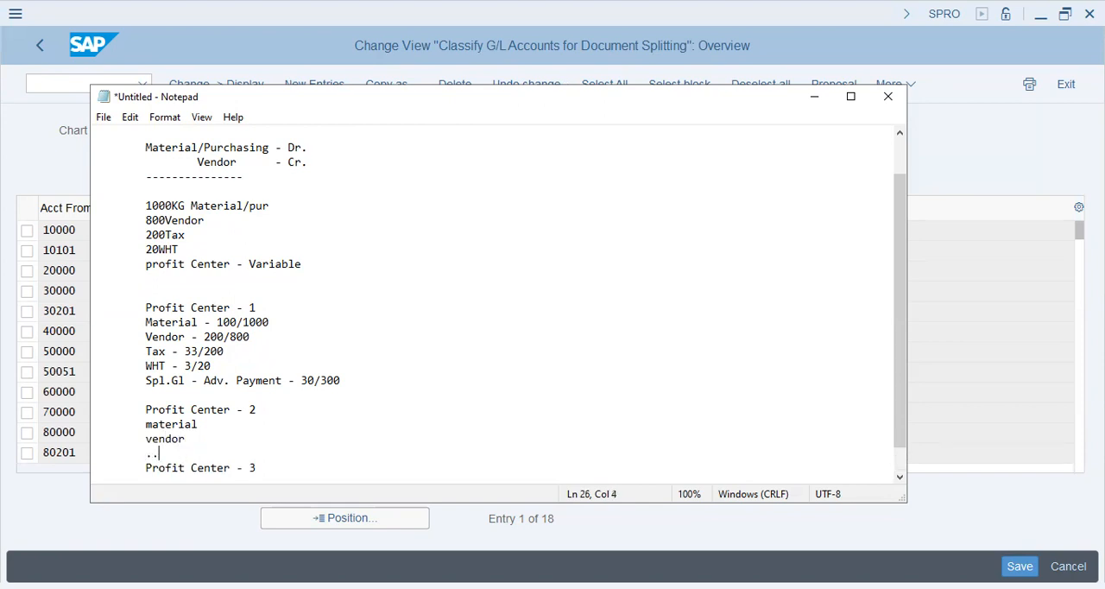
pyautogui.press('Return')
pyautogui.press('Return')
pyautogui.write('...')
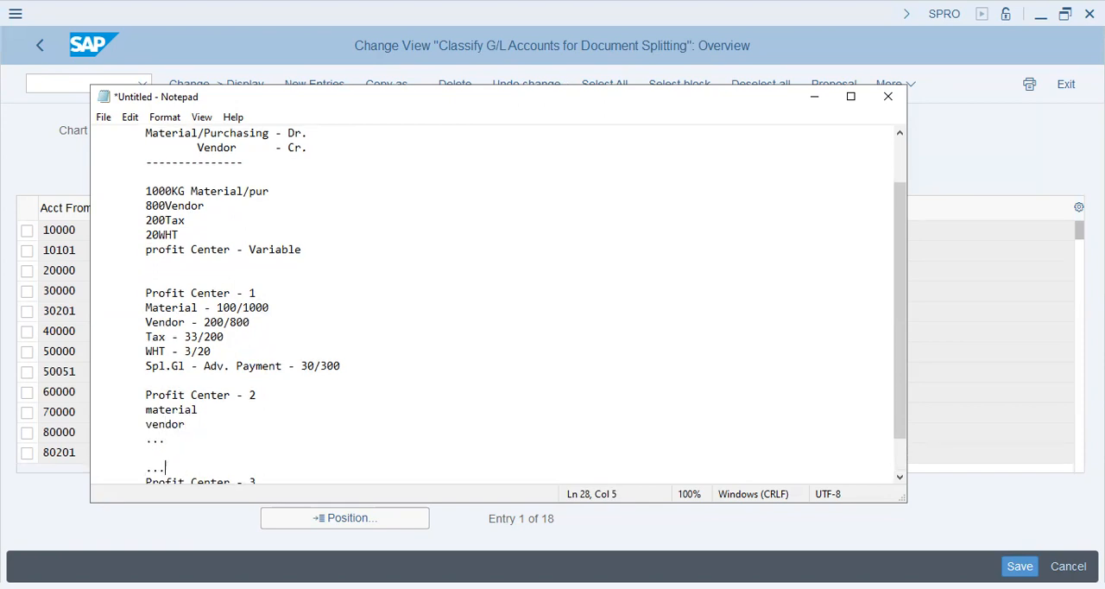
pyautogui.scroll(-1, 324, 396)
pyautogui.click(211, 456)
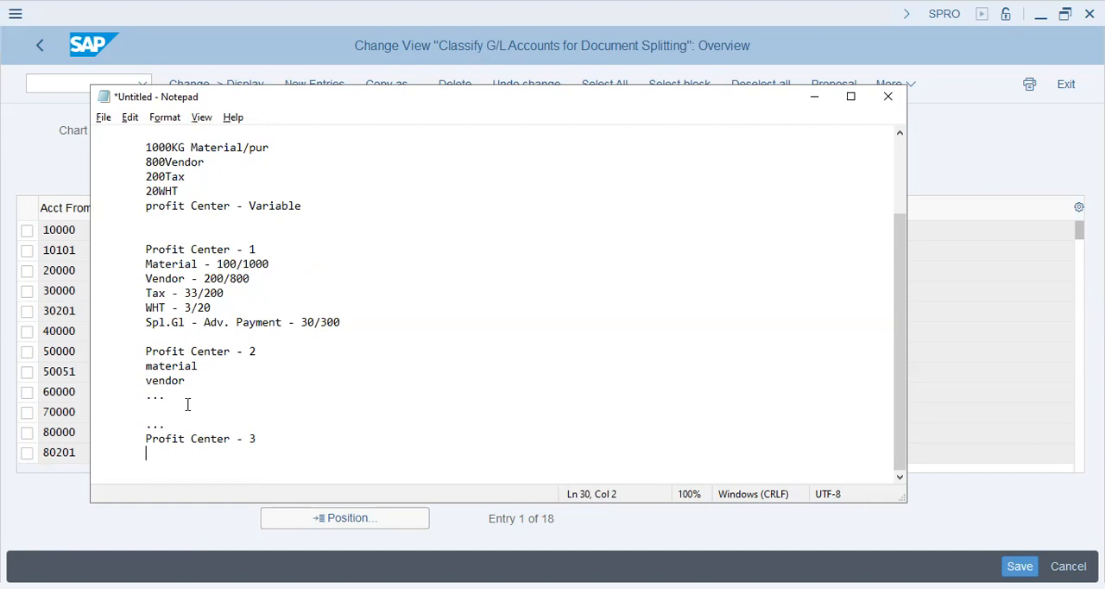
# - Switch back to SAP, leave the G/L account classification, and collapse the General Ledger Accounting branch of the IMG
pyautogui.hotkey('alt', 'Tab')
pyautogui.click(37, 47)
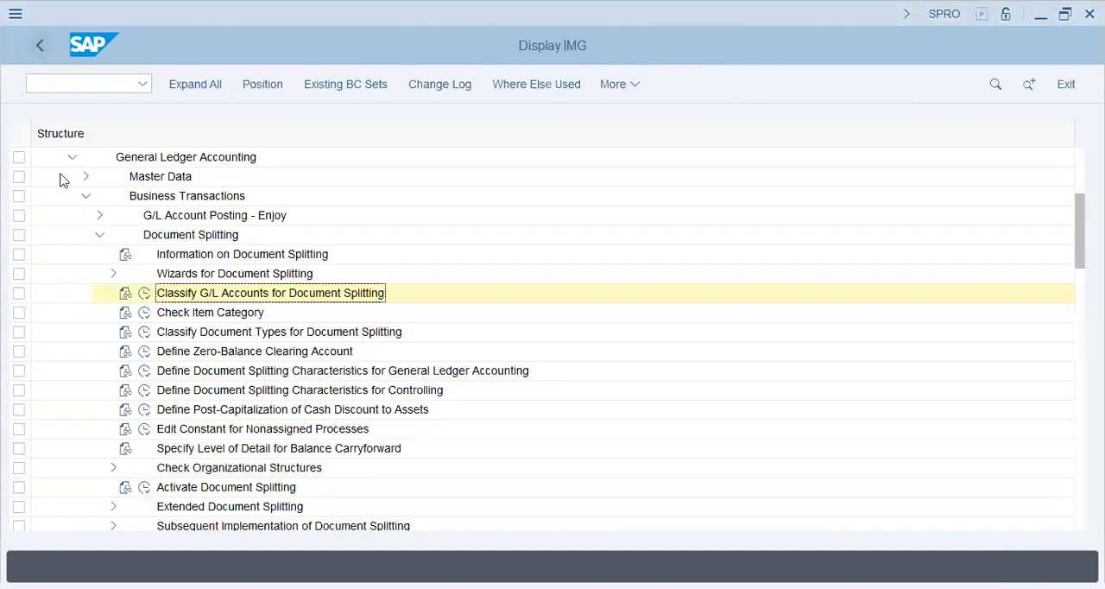
pyautogui.click(100, 236)
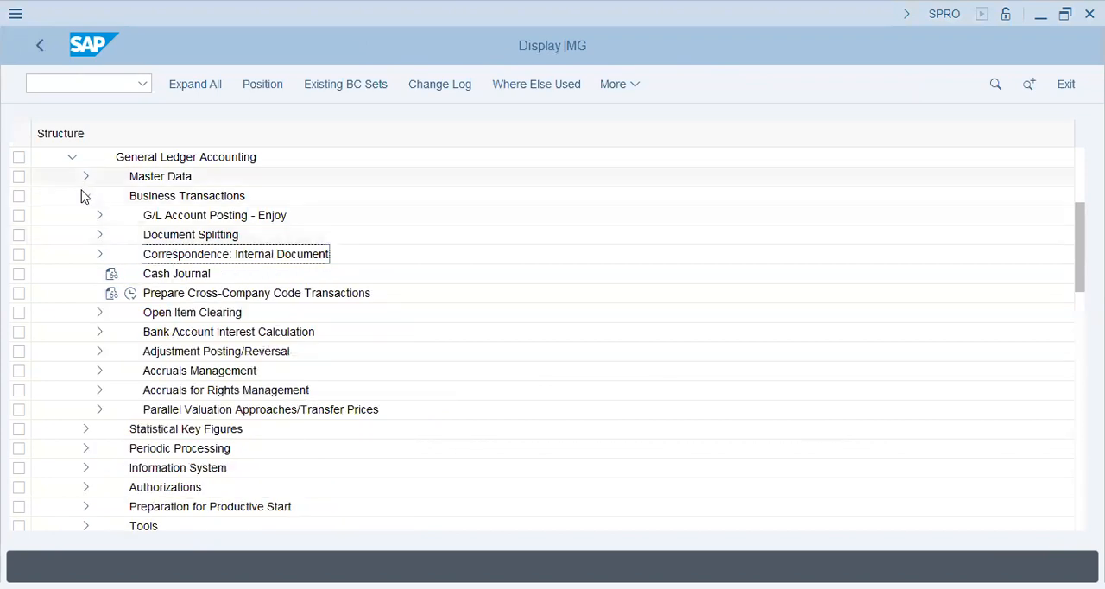
pyautogui.click(83, 195)
pyautogui.click(75, 161)
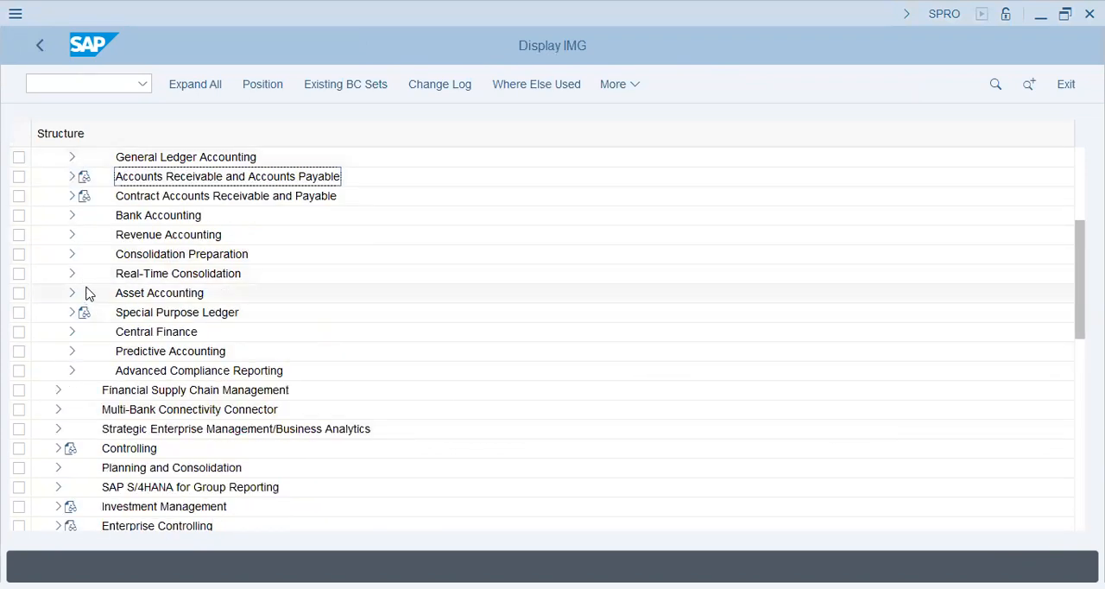
# - Expand Controlling, Profit Center Accounting and its Basic Settings in the IMG structure
pyautogui.click(58, 448)
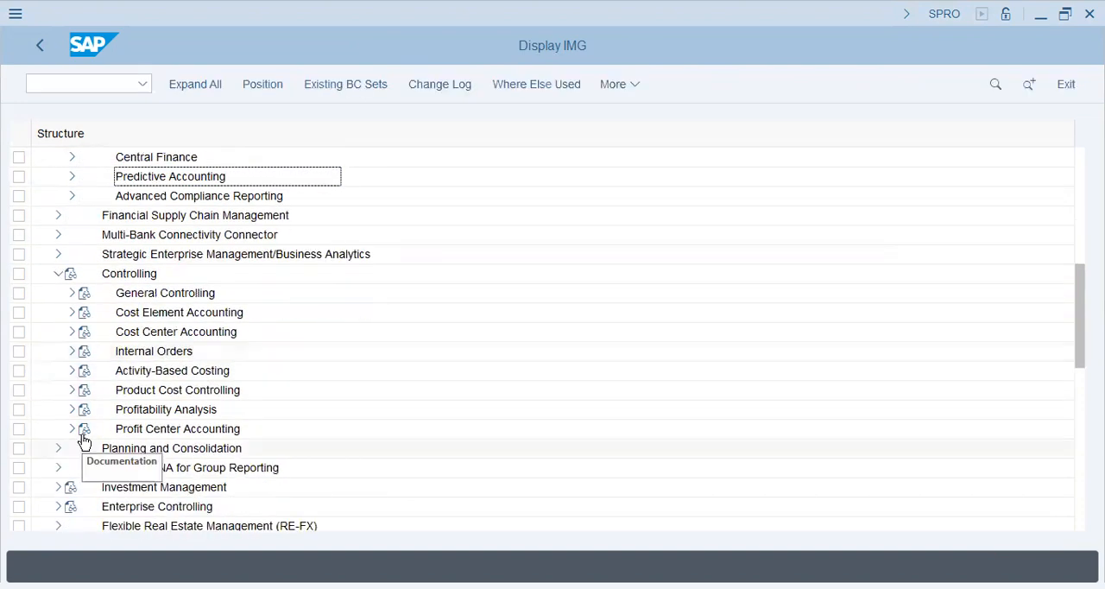
pyautogui.click(71, 431)
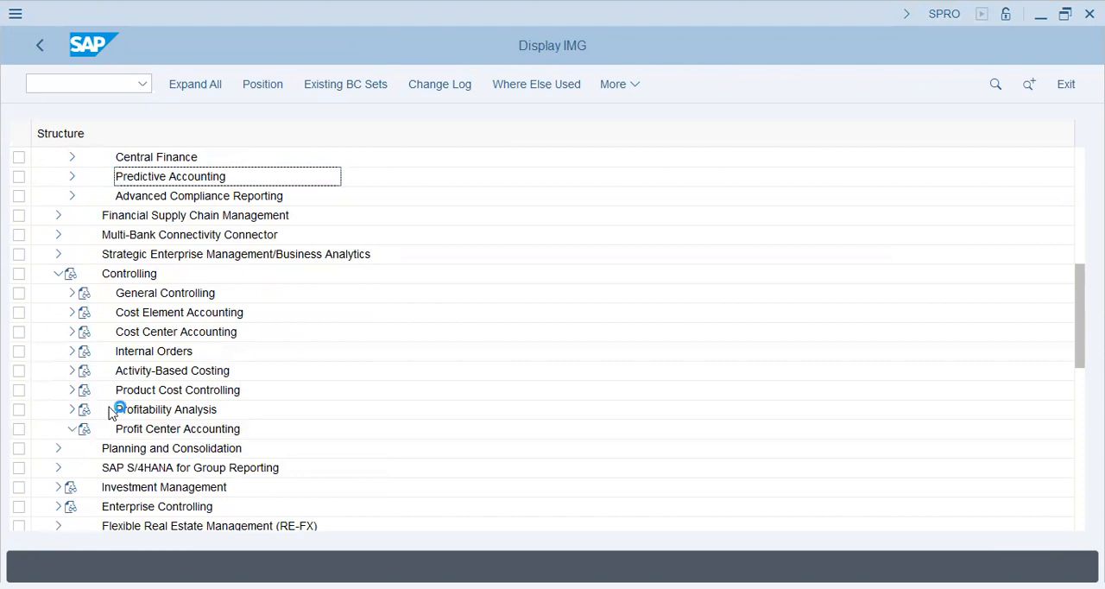
pyautogui.click(86, 371)
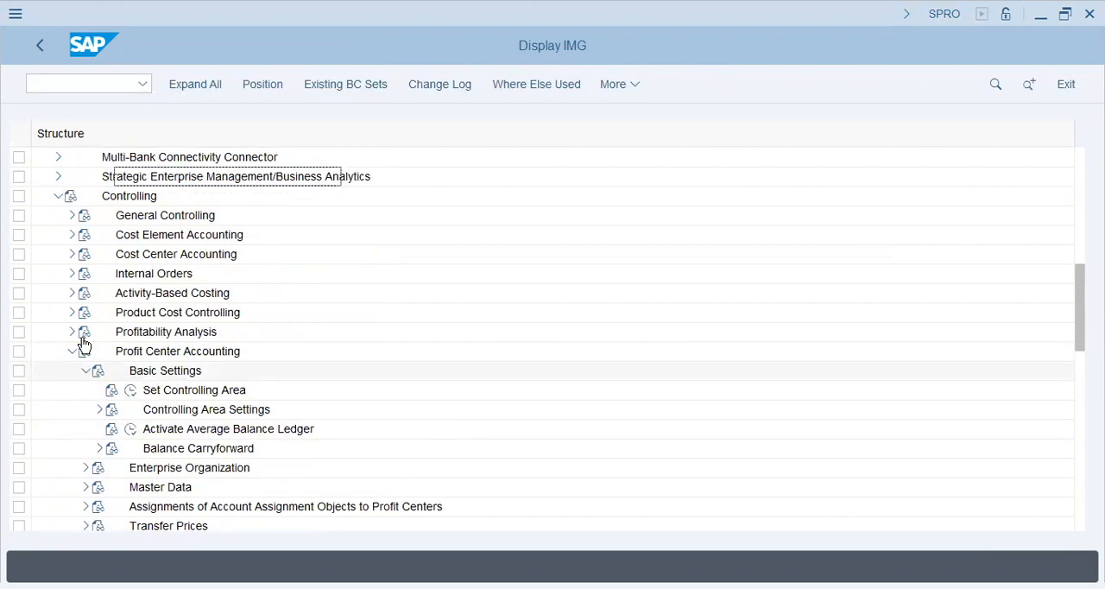
# - Set the controlling area to HR57 through the Set Controlling Area activity
pyautogui.click(130, 390)
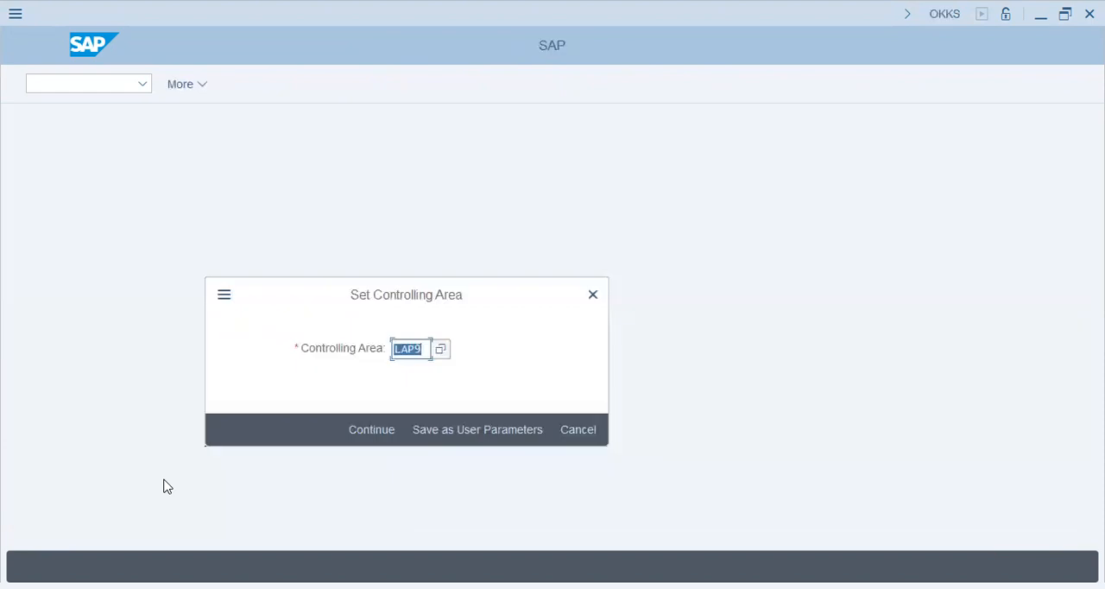
pyautogui.write('hr47')
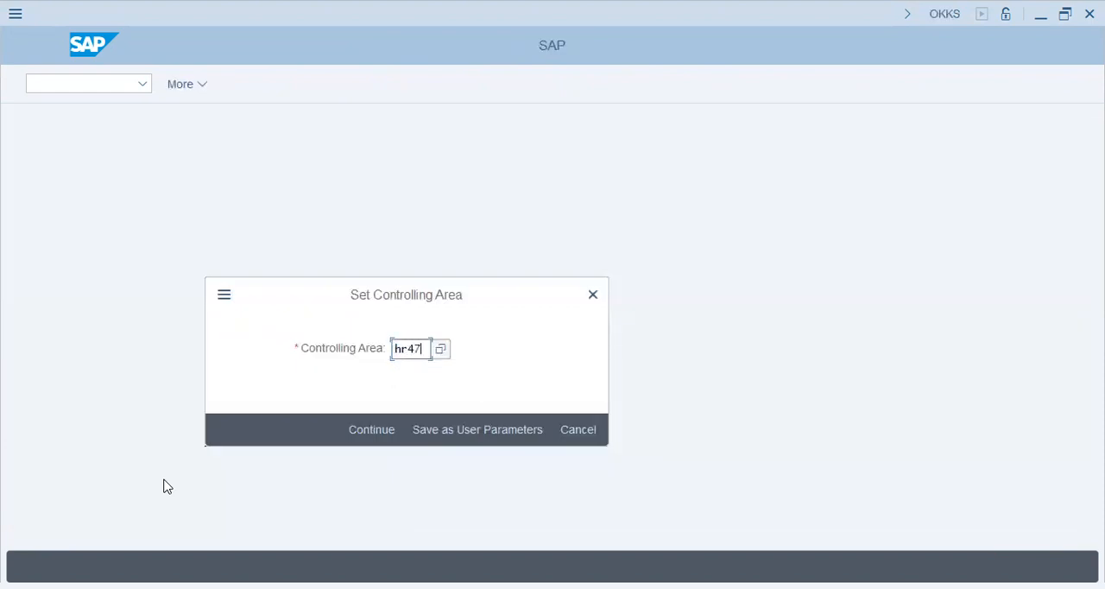
pyautogui.press('BackSpace')
pyautogui.press('BackSpace')
pyautogui.write('57')
pyautogui.press('Return')
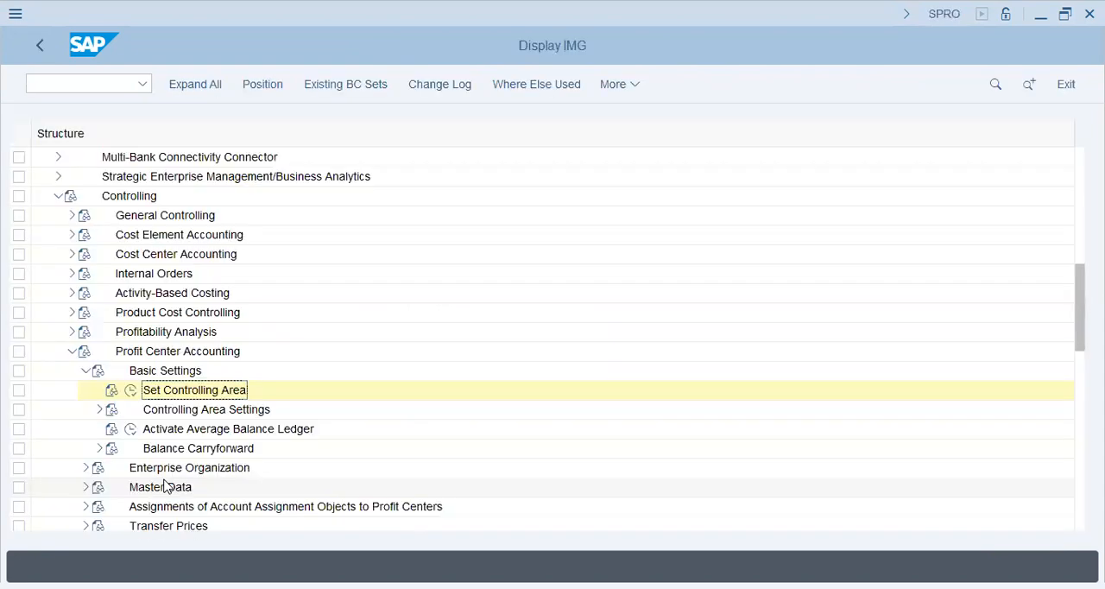
# - Open the profit center controlling area settings for HR57 and enter std_hier as the standard hierarchy
pyautogui.click(99, 410)
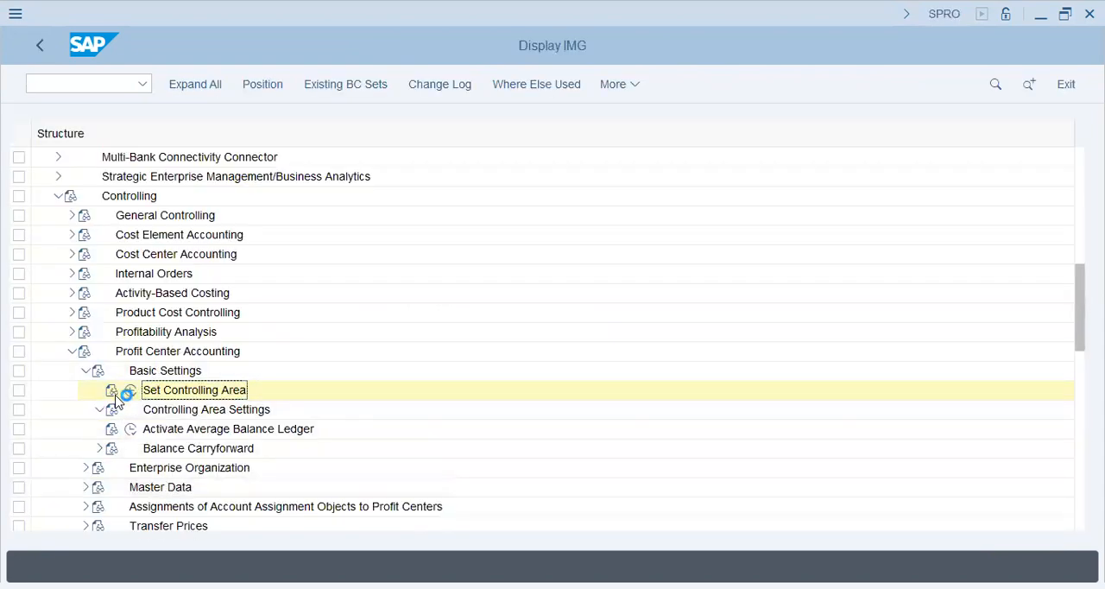
pyautogui.click(144, 430)
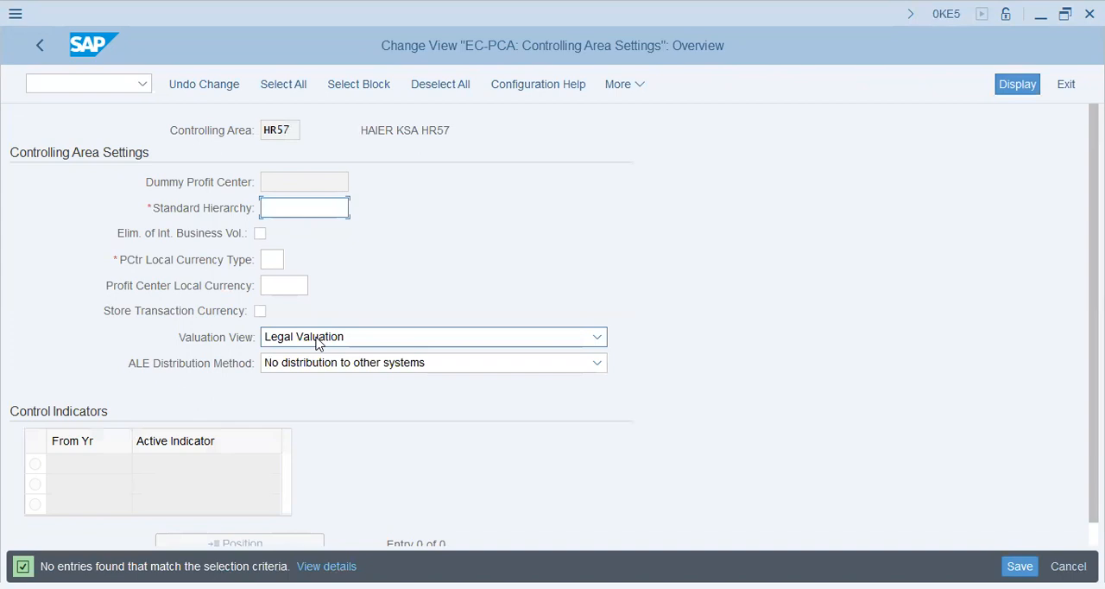
pyautogui.write('std_hier')
pyautogui.press('Tab')
pyautogui.press('Tab')
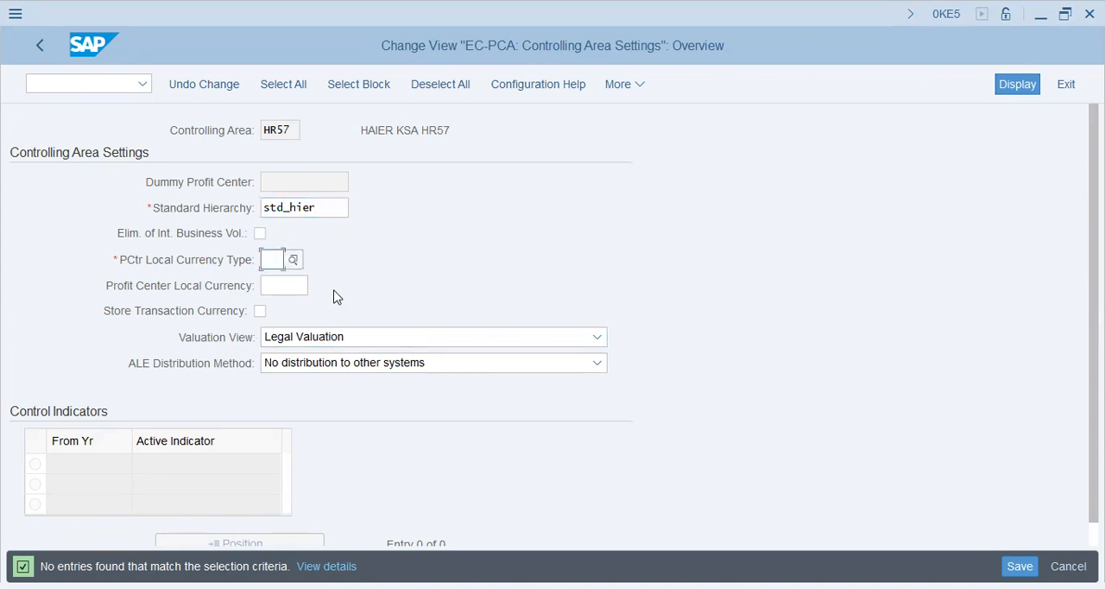
# - Set the profit center local currency type to 20 and the local currency to USD
pyautogui.write('20')
pyautogui.press('Tab')
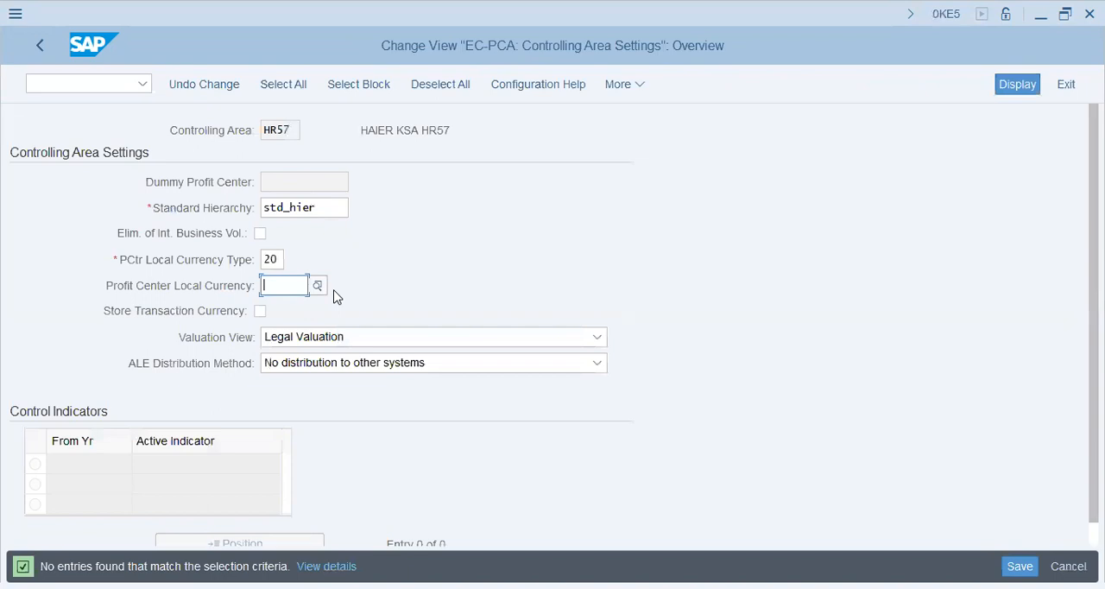
pyautogui.write('usd')
pyautogui.press('Tab')
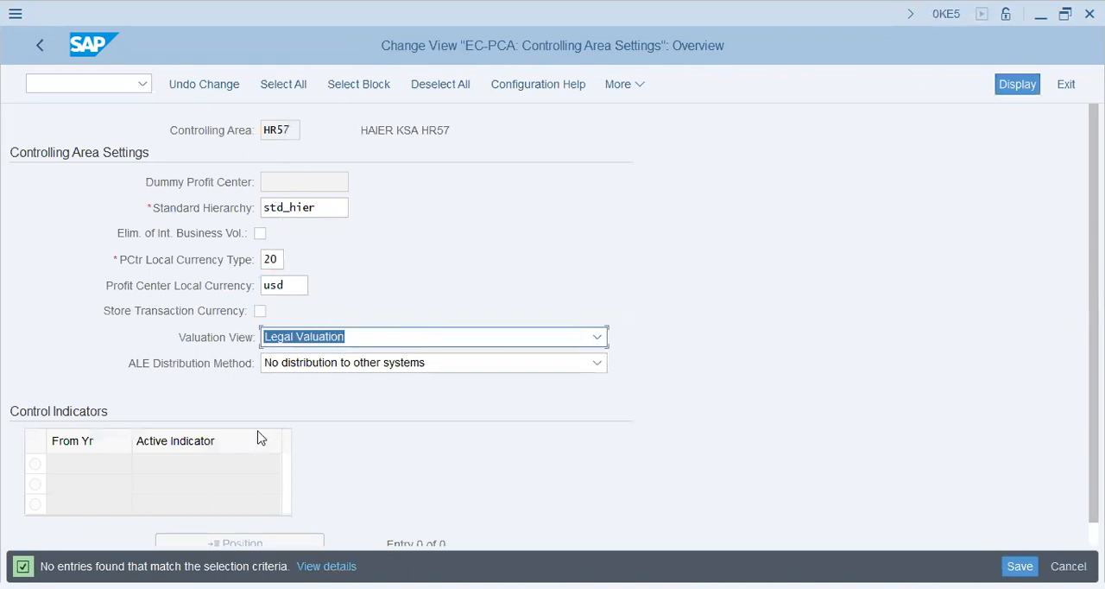
pyautogui.press('Return')
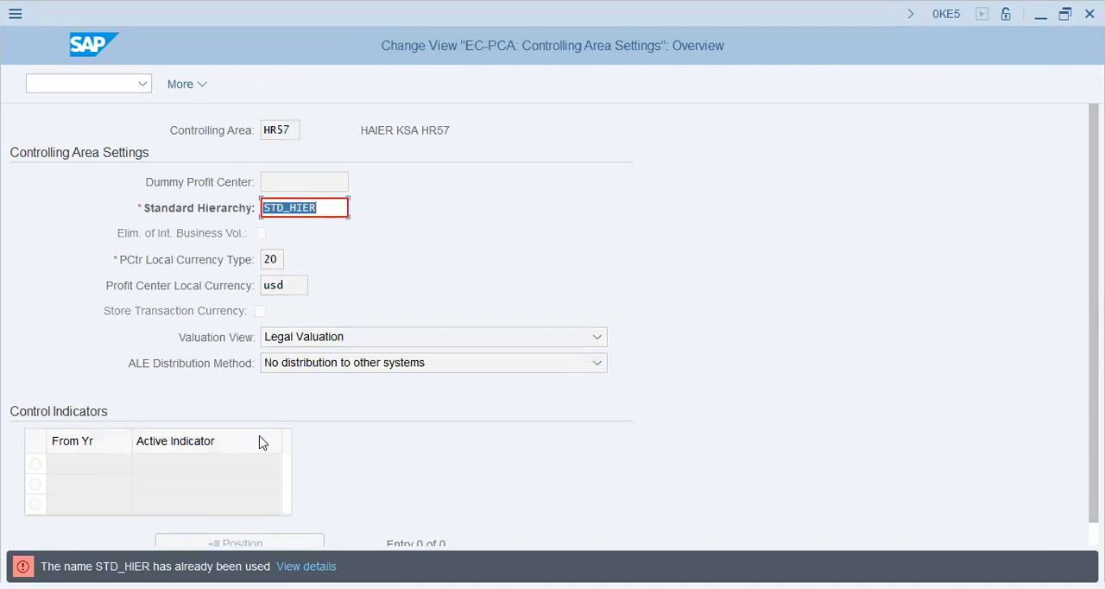
# - Replace the standard hierarchy name with HAIER and save the controlling area settings
pyautogui.write('hai')
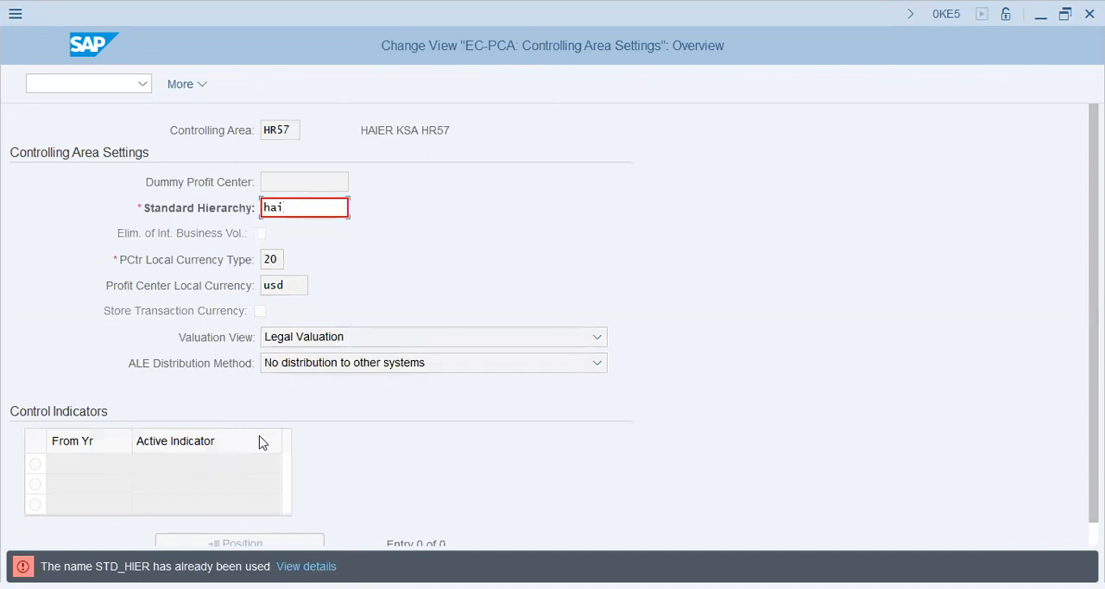
pyautogui.write('er')
pyautogui.press('Return')
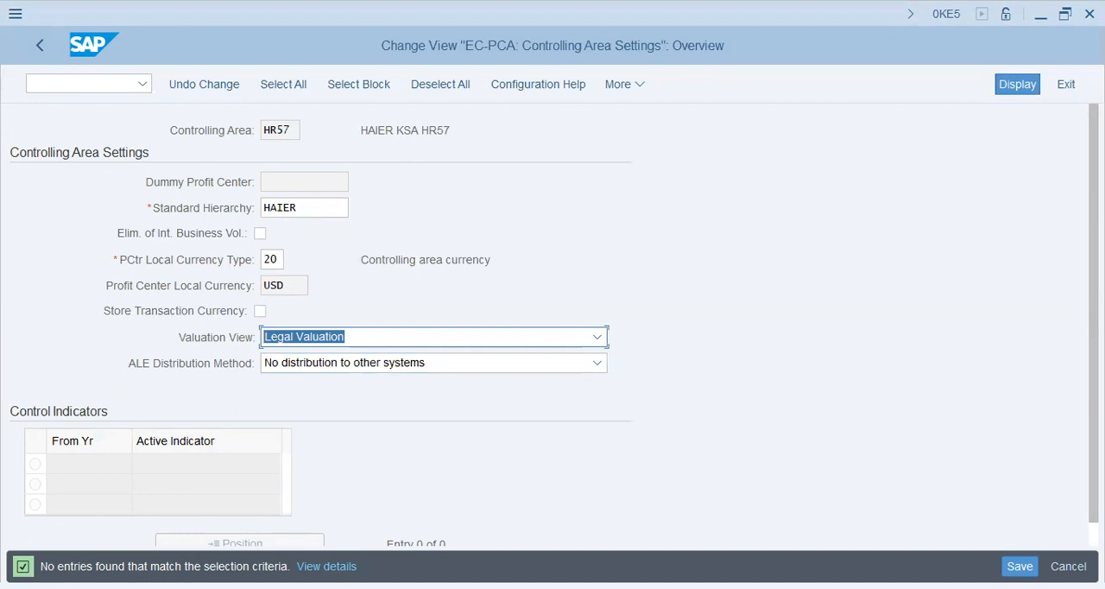
pyautogui.click(1018, 564)
# - Go to transaction OKKP to maintain controlling areas and close the message list
pyautogui.click(62, 84)
pyautogui.write('/n')
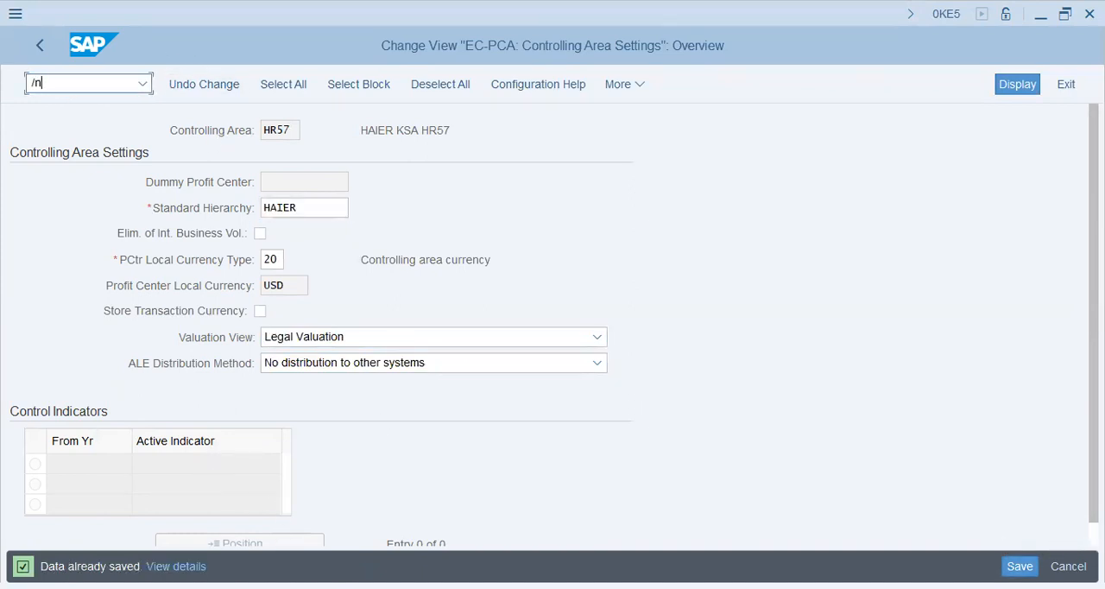
pyautogui.write('okkp')
pyautogui.press('Return')
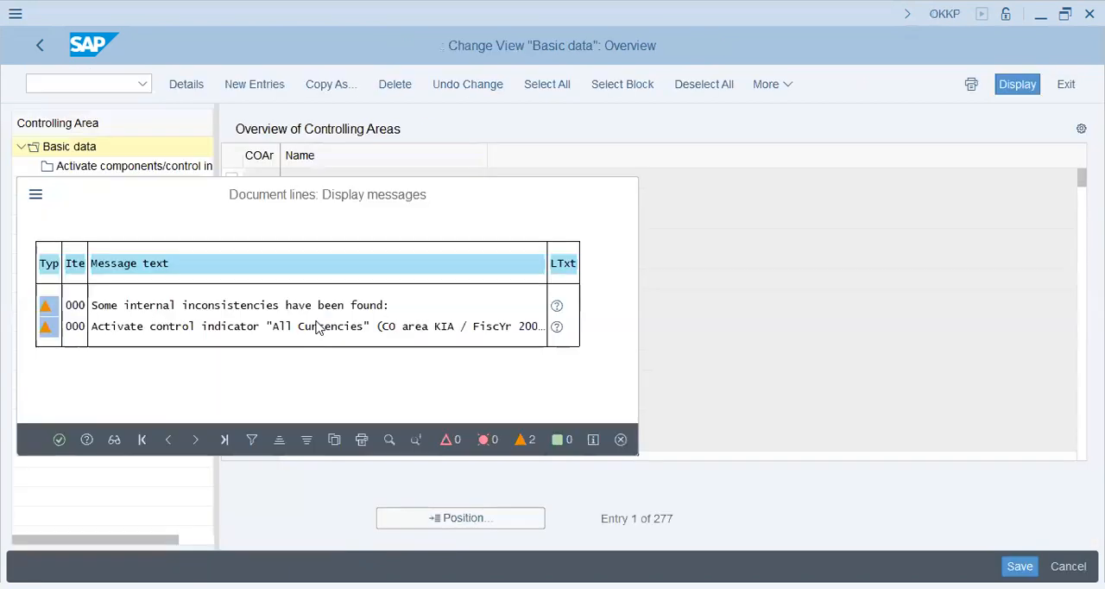
pyautogui.press('Return')
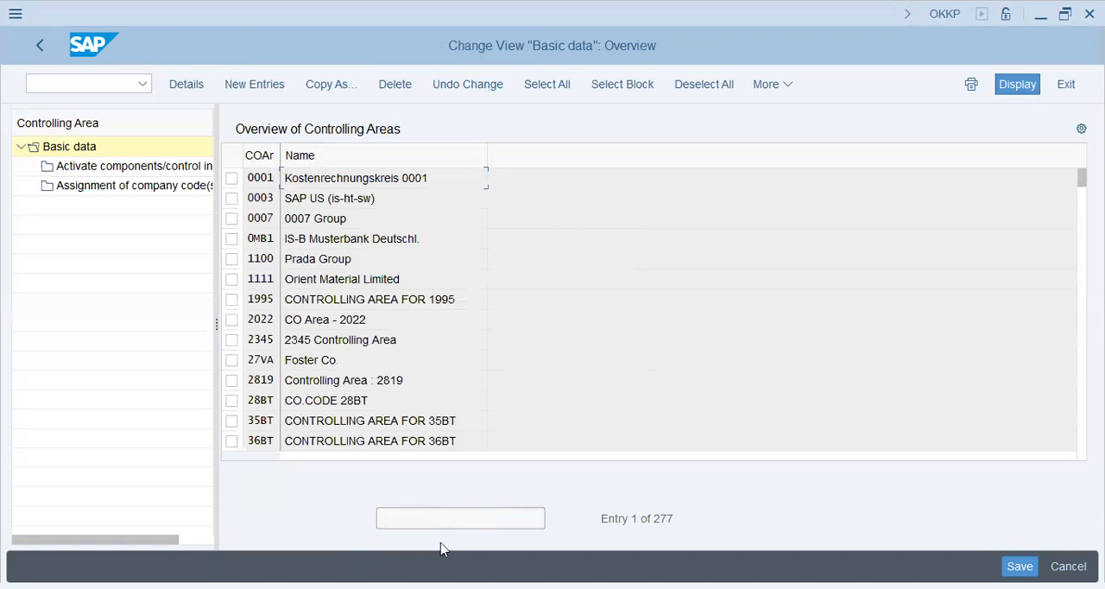
# - Position the controlling area overview at hr4 and open the basic data details of HR57
pyautogui.click(441, 519)
pyautogui.write('hr4')
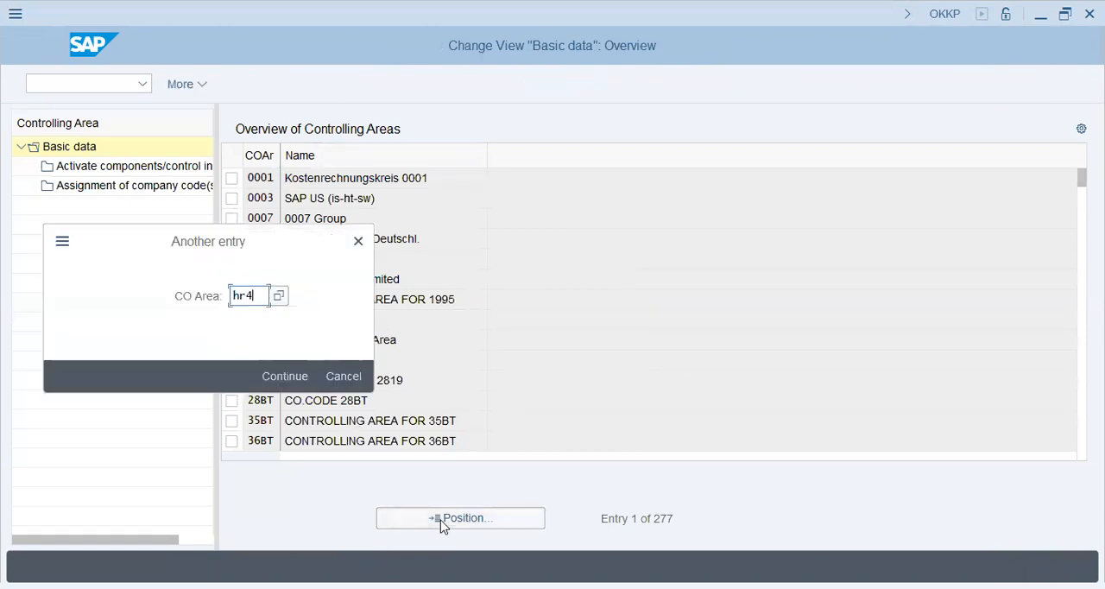
pyautogui.press('Return')
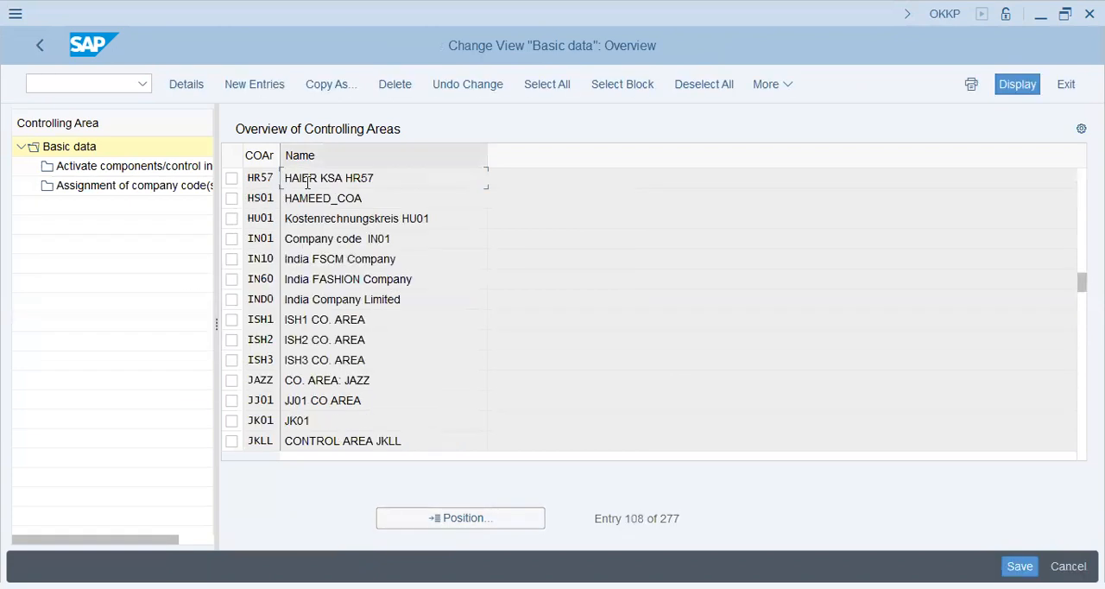
pyautogui.doubleClick(311, 177)
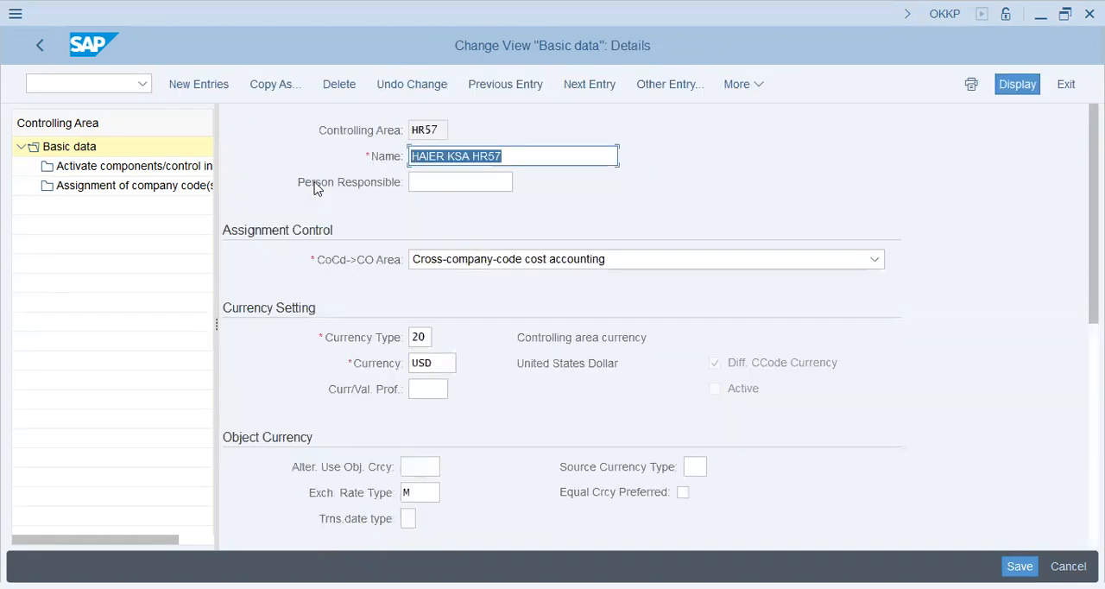
# - Enter std_hier as the cost center standard hierarchy of controlling area HR57 and confirm it
pyautogui.scroll(-3, 437, 405)
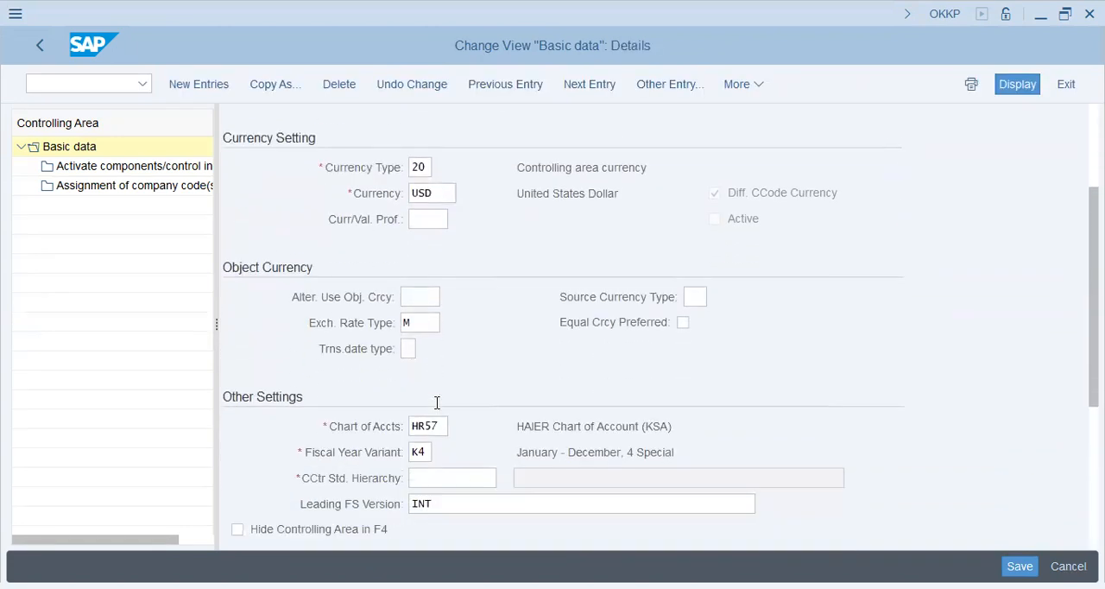
pyautogui.click(432, 367)
pyautogui.click(432, 391)
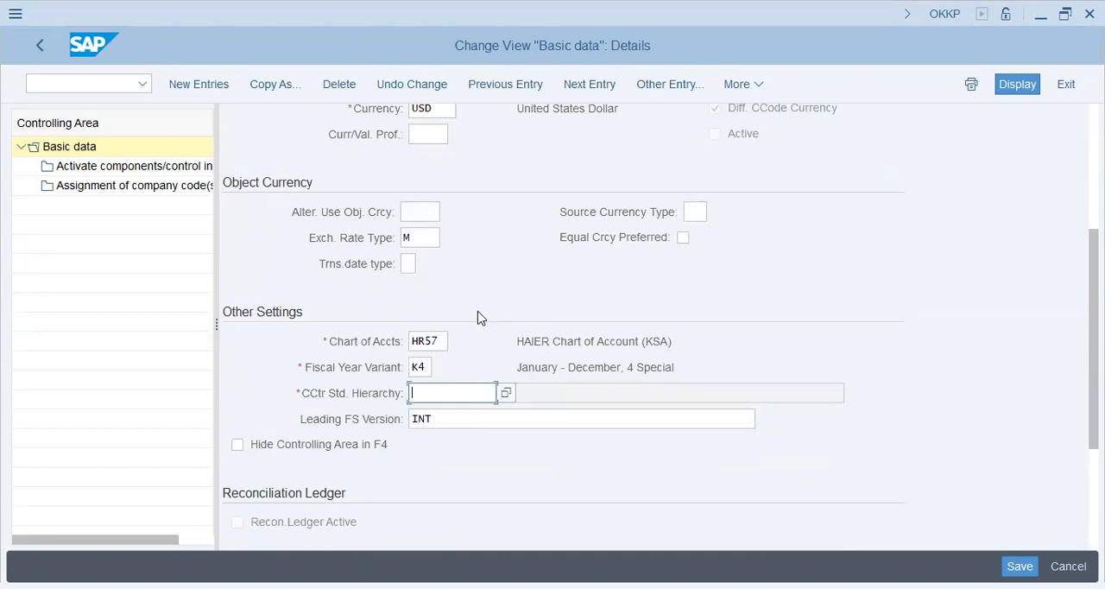
pyautogui.write('std_hier')
pyautogui.press('Return')
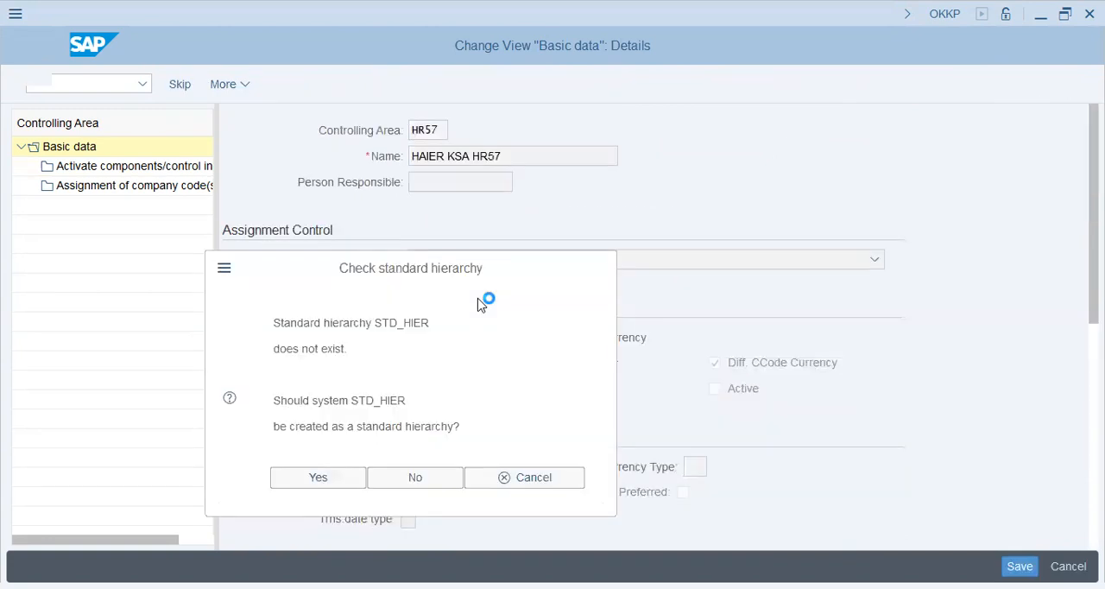
# - Start a new components and control indicators entry for HR57 with fiscal year 2023
pyautogui.click(199, 164)
pyautogui.press('Return')
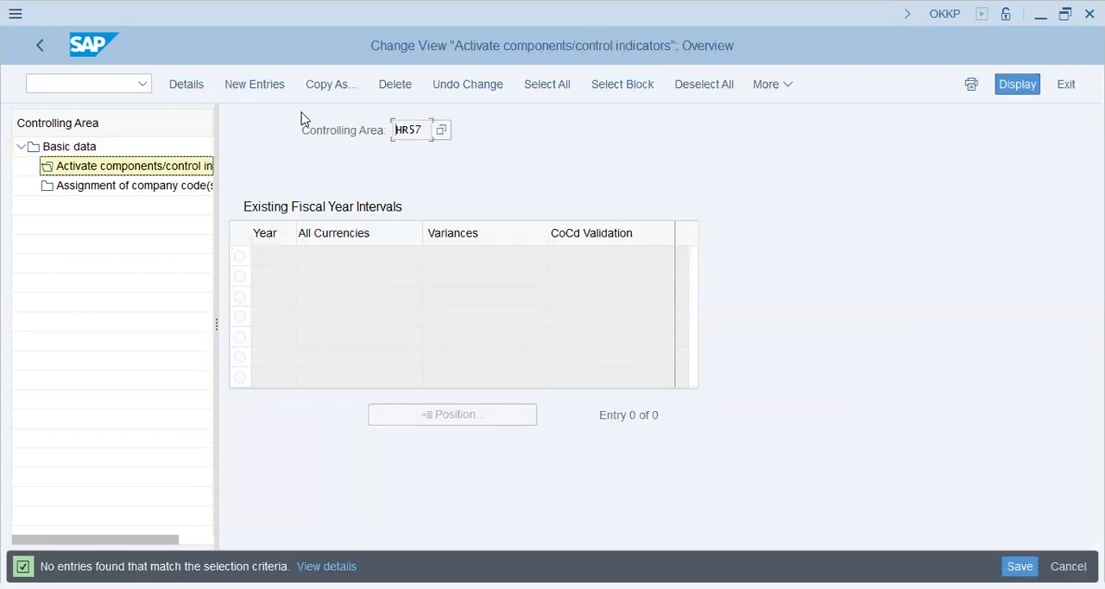
pyautogui.click(254, 84)
pyautogui.write('202')
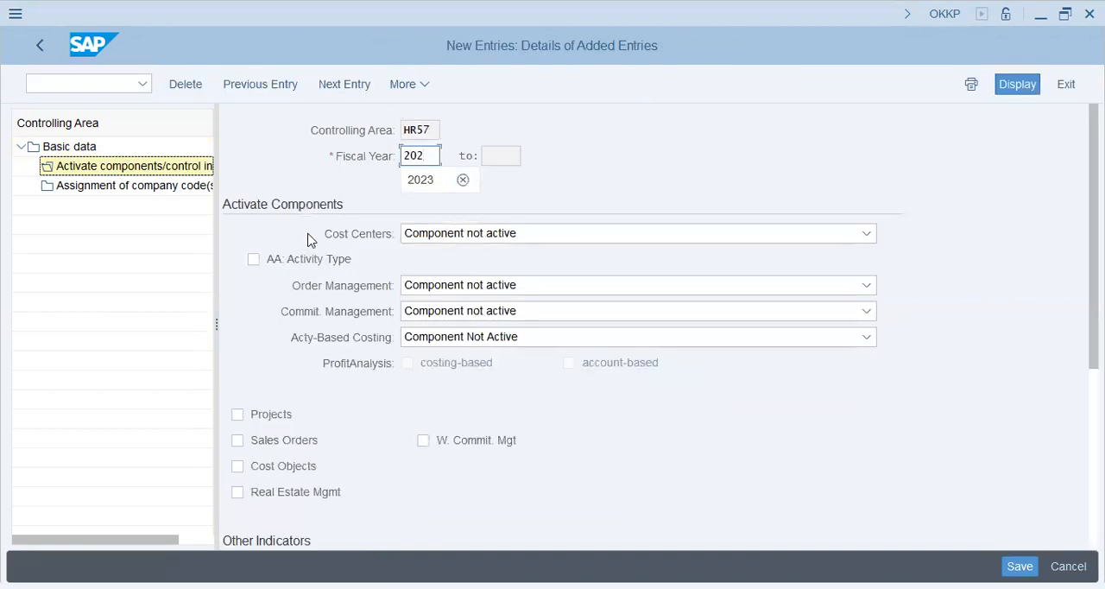
pyautogui.write('3')
pyautogui.press('Tab')
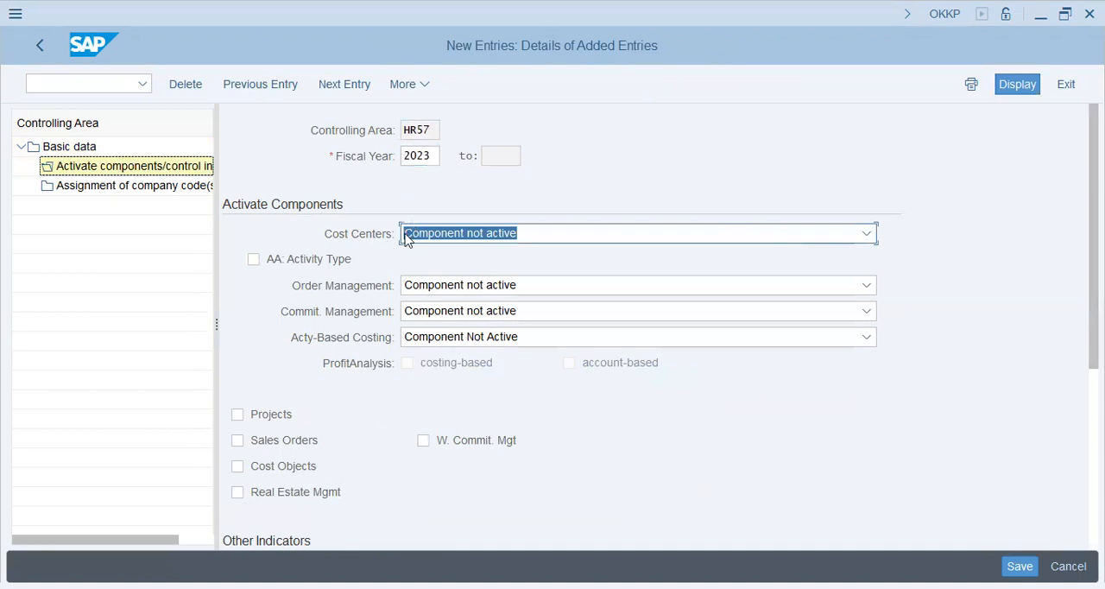
# - Set cost centers, order management and commitment management to active for HR57 and select the AA: Activity Type option
pyautogui.click(413, 233)
pyautogui.click(441, 294)
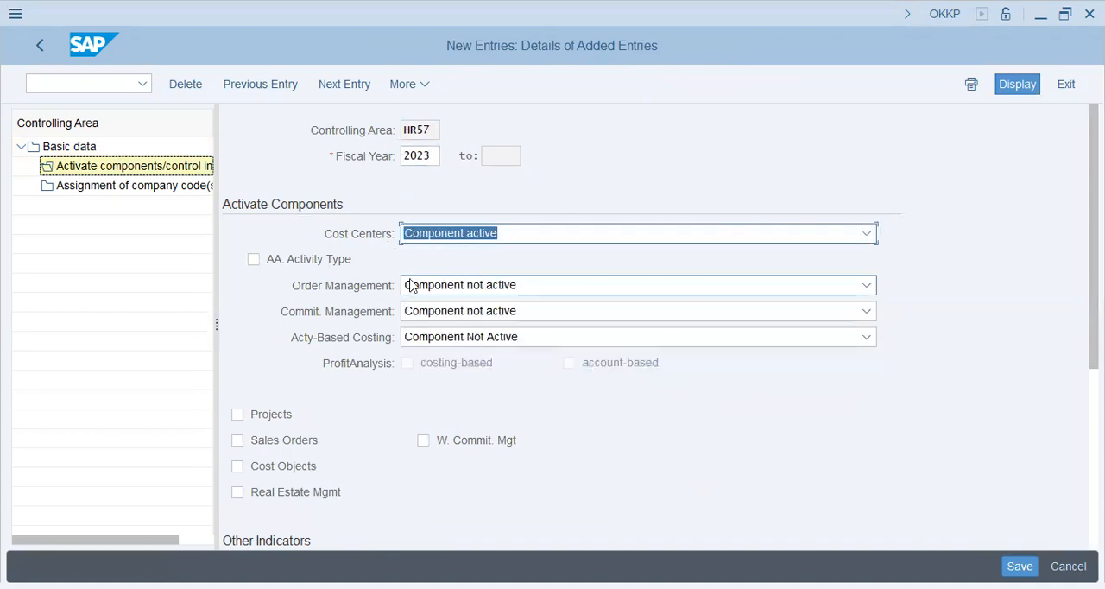
pyautogui.click(310, 259)
pyautogui.click(525, 288)
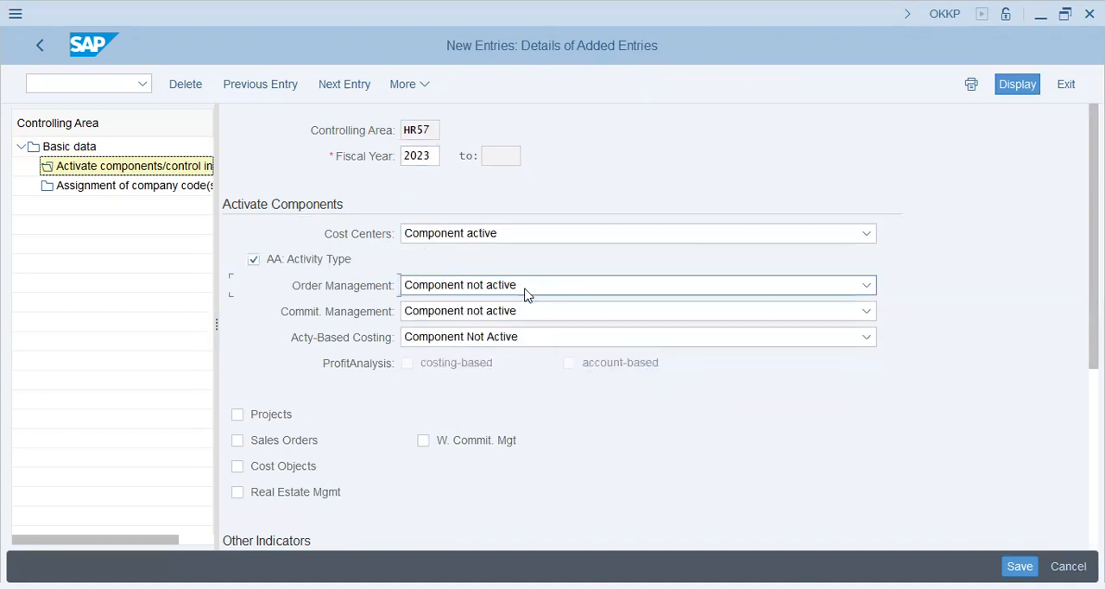
pyautogui.click(497, 335)
pyautogui.click(493, 312)
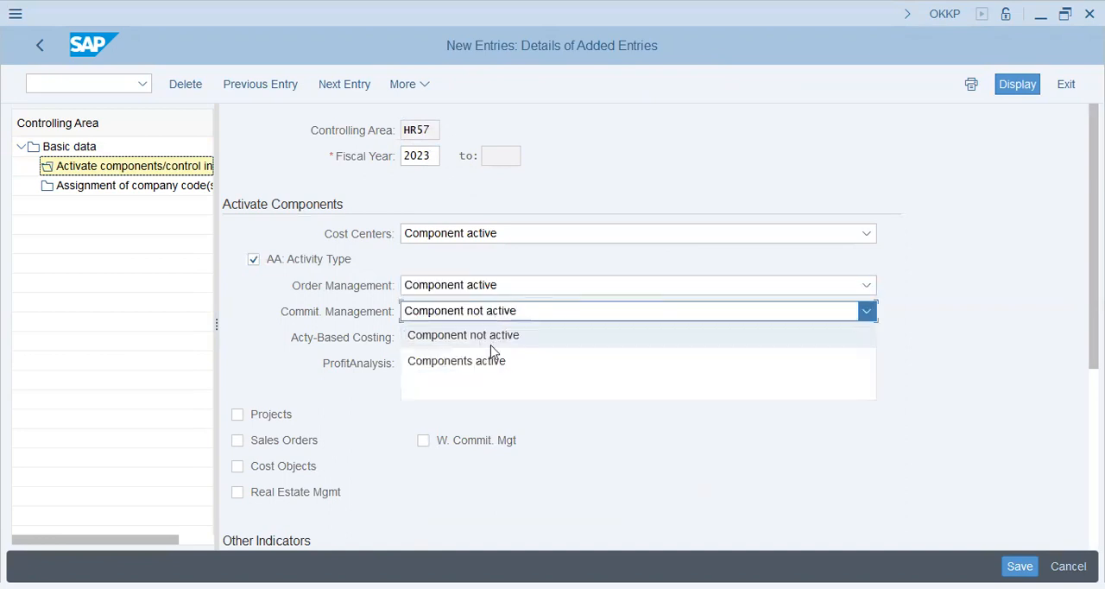
pyautogui.click(489, 354)
# - Activate the Projects, Sales Orders and Cost Objects components for controlling area HR57
pyautogui.click(274, 414)
pyautogui.click(278, 441)
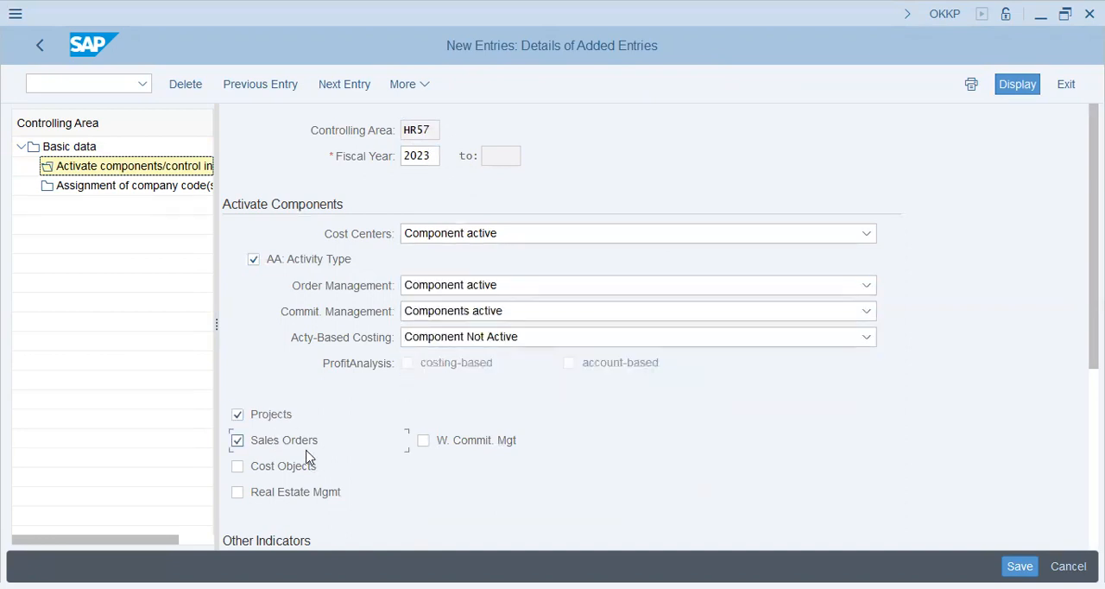
pyautogui.click(298, 466)
pyautogui.click(582, 341)
pyautogui.click(560, 386)
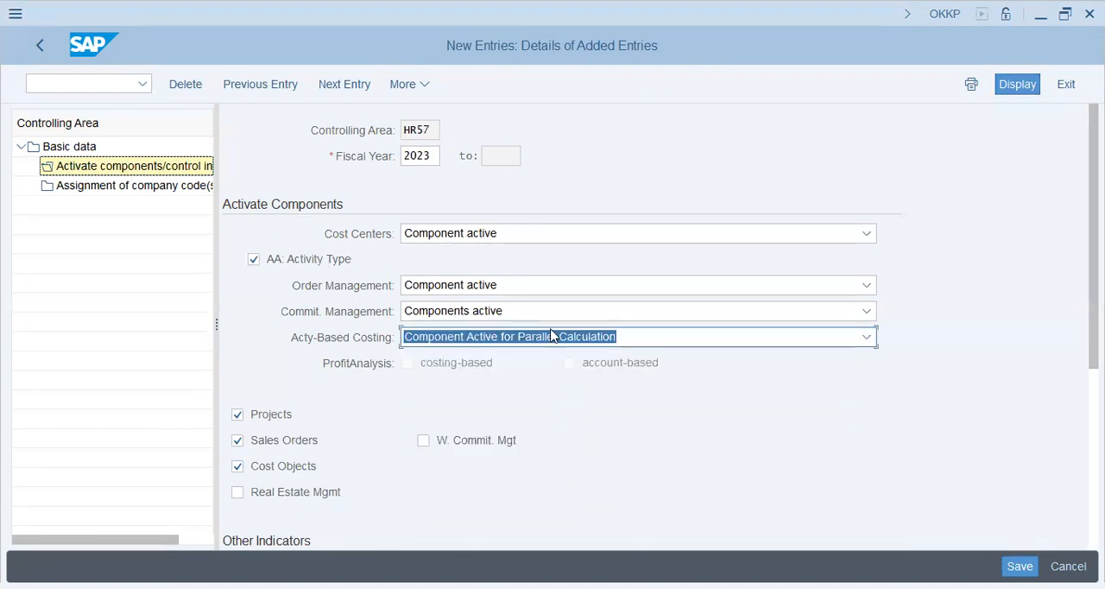
pyautogui.click(547, 340)
pyautogui.click(535, 360)
pyautogui.click(535, 337)
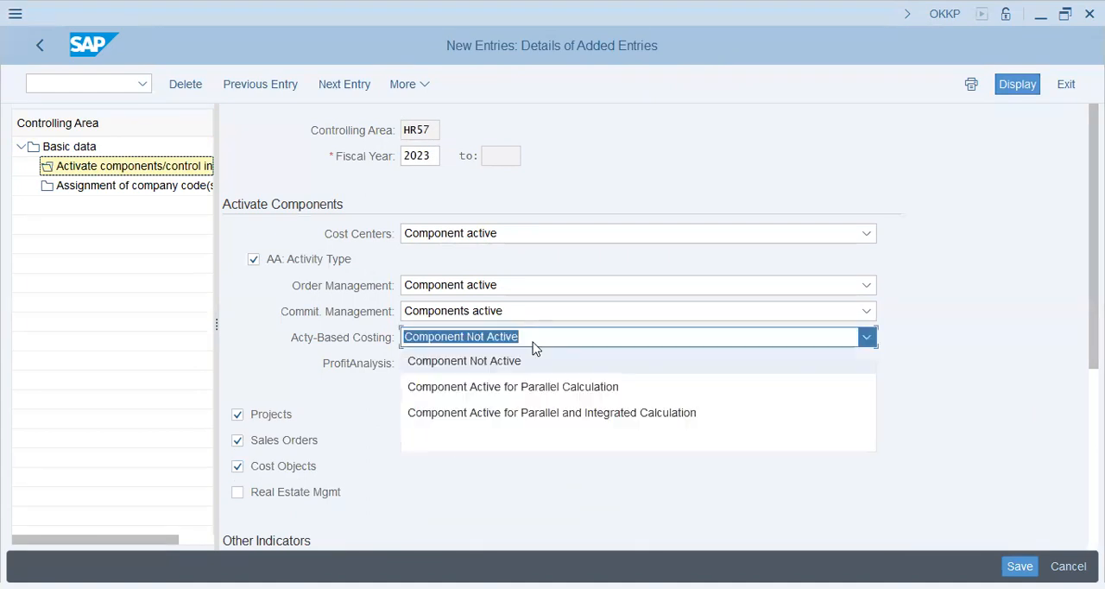
pyautogui.click(521, 466)
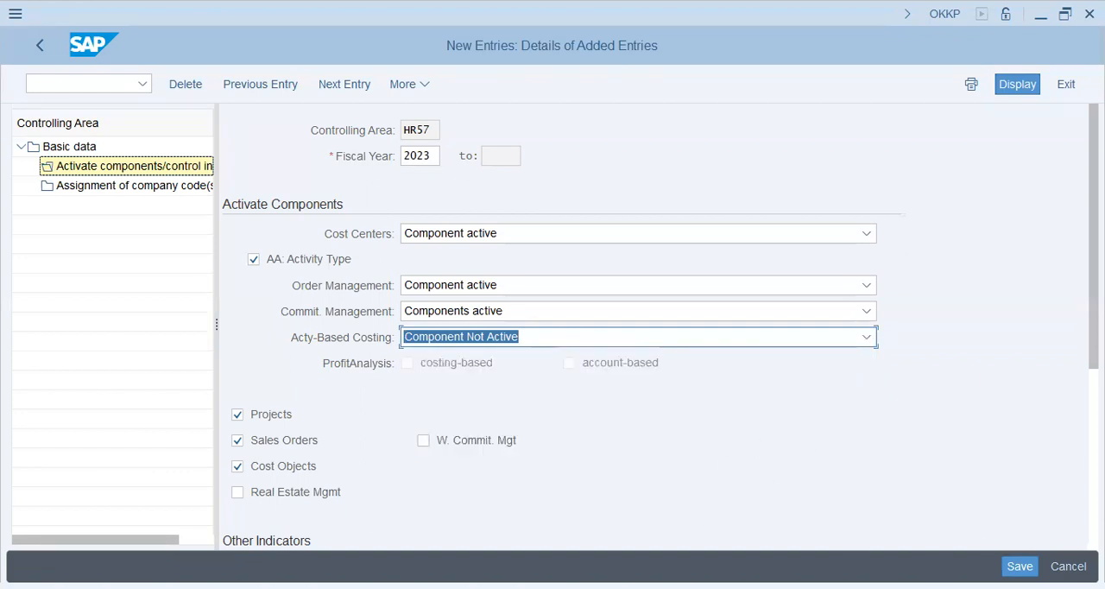
# - Save the HR57 component activation entry and close the message list
pyautogui.click(1020, 566)
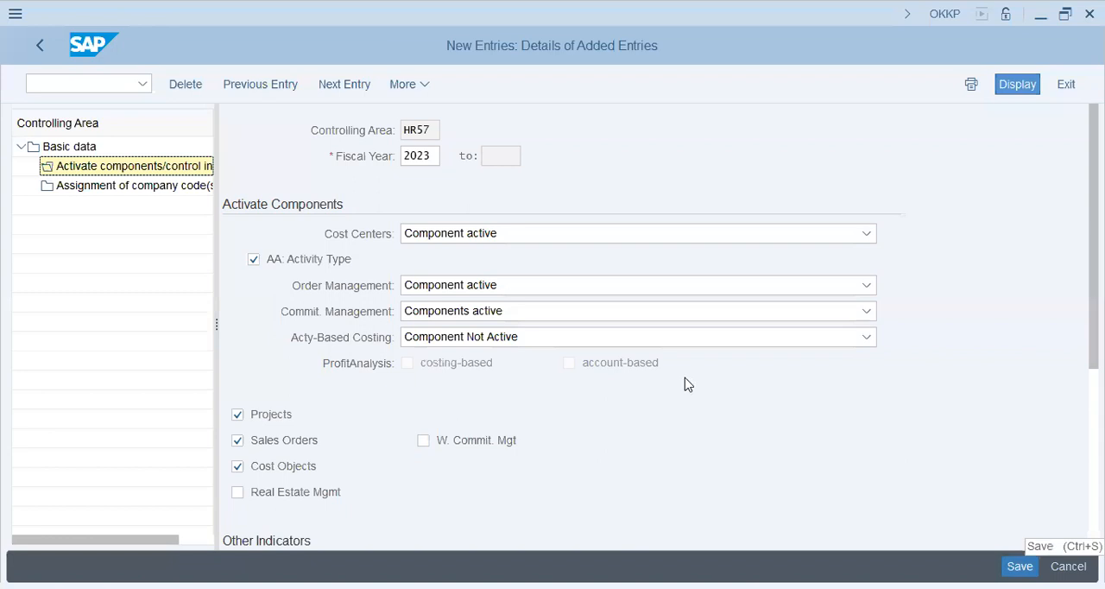
pyautogui.click(365, 375)
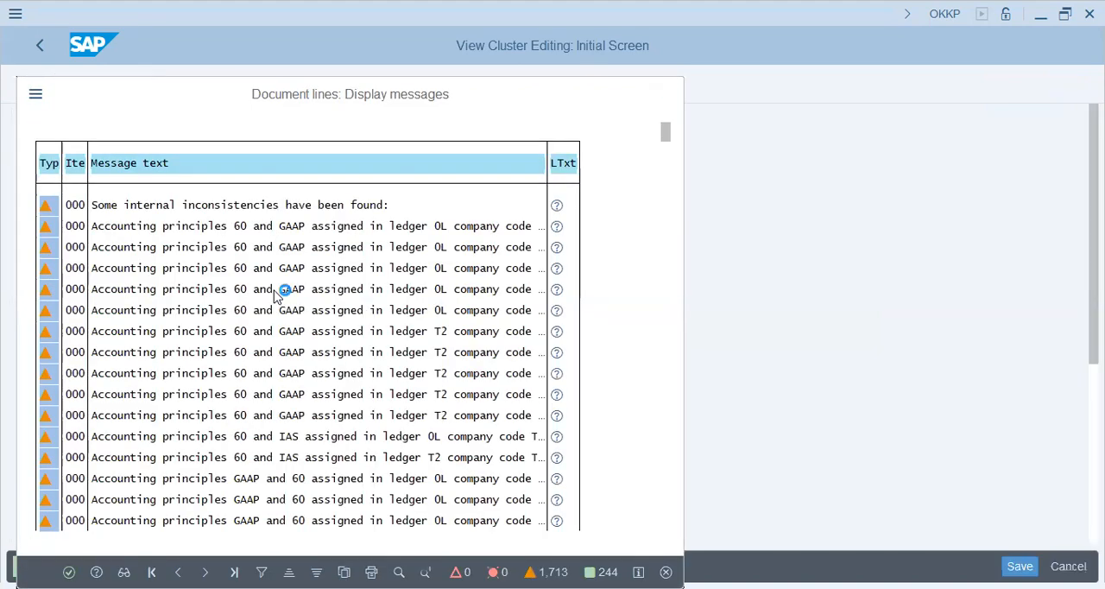
pyautogui.press('Return')
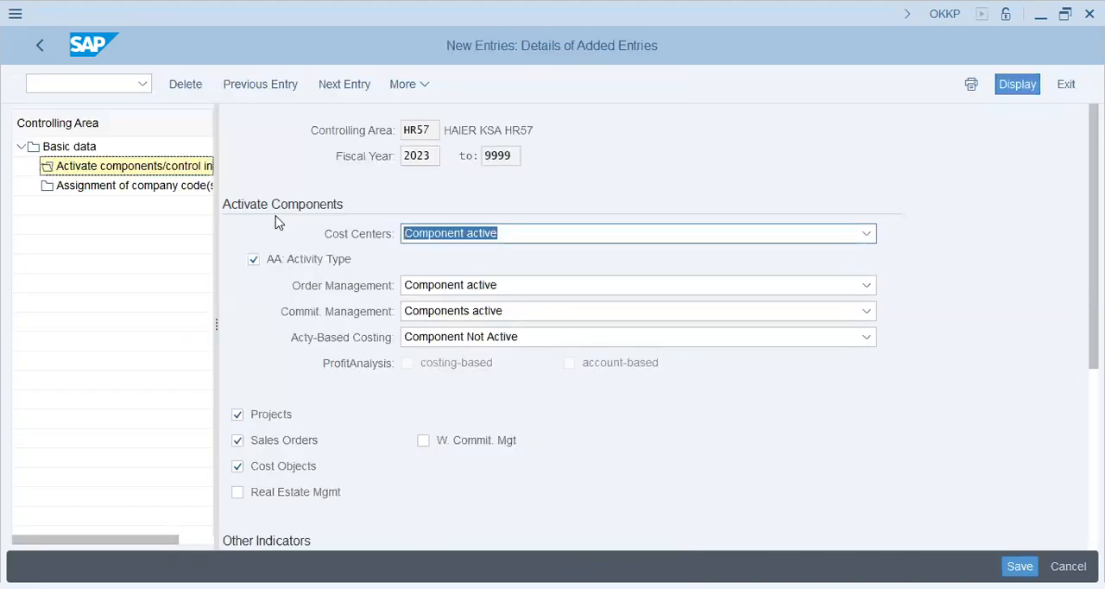
# - Assign company code hr57 to controlling area HR57, save the assignment and return to SAP Easy Access
pyautogui.click(176, 185)
pyautogui.click(228, 90)
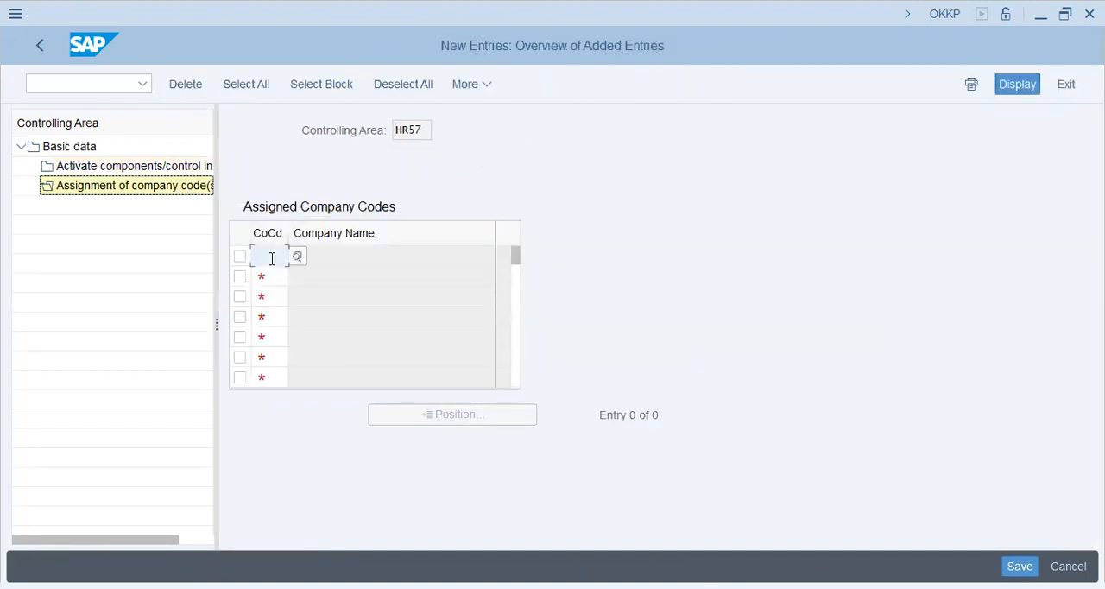
pyautogui.write('hr47')
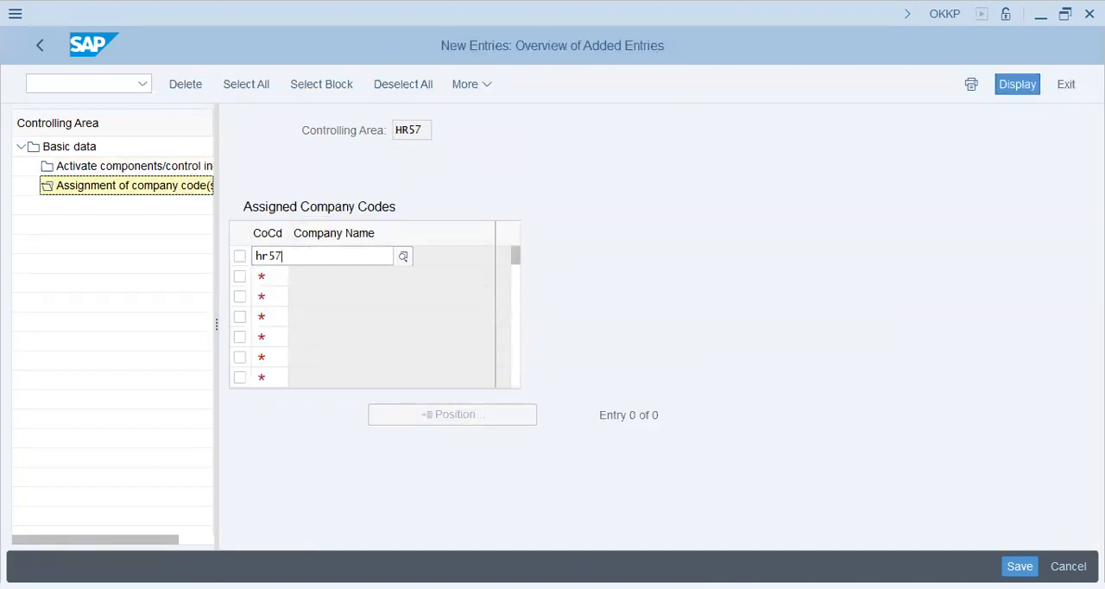
pyautogui.press('Down')
pyautogui.press('Down')
pyautogui.press('Up')
pyautogui.press('Up')
pyautogui.press('Return')
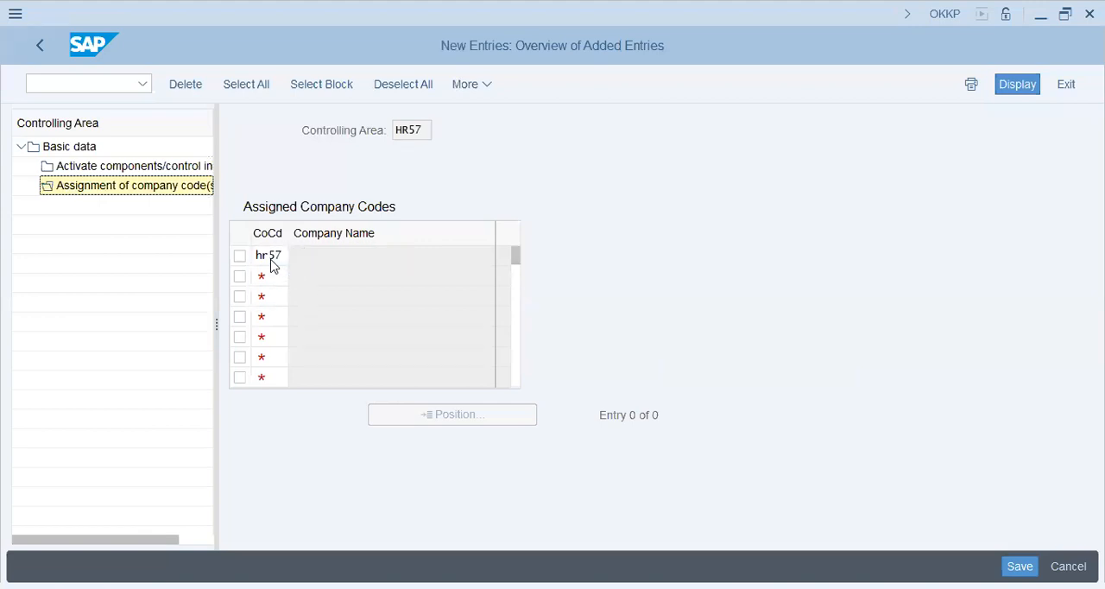
pyautogui.hotkey('ctrl', 's')
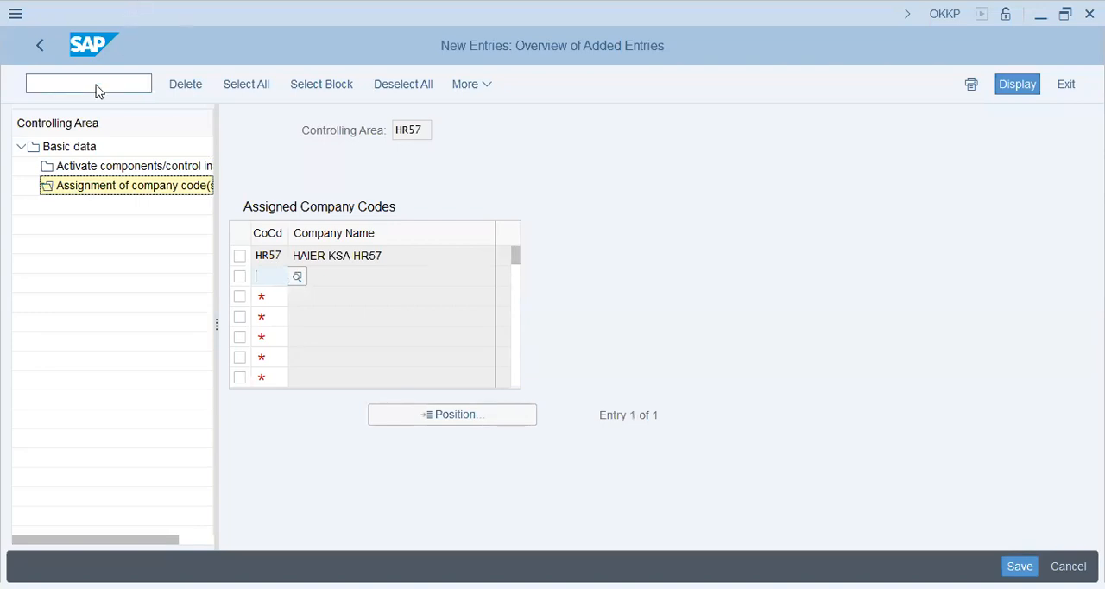
pyautogui.click(44, 40)
pyautogui.click(44, 41)
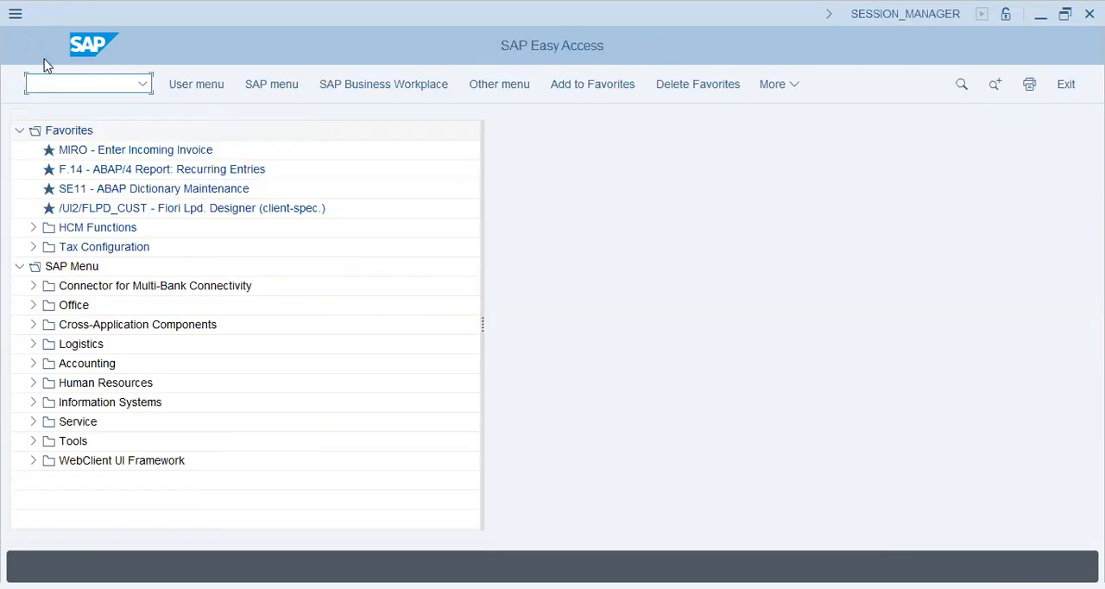
# - Go to transaction SPRO with /nspro, display the SAP Reference IMG and expand the Controlling node
pyautogui.write('/nspro')
pyautogui.press('Return')
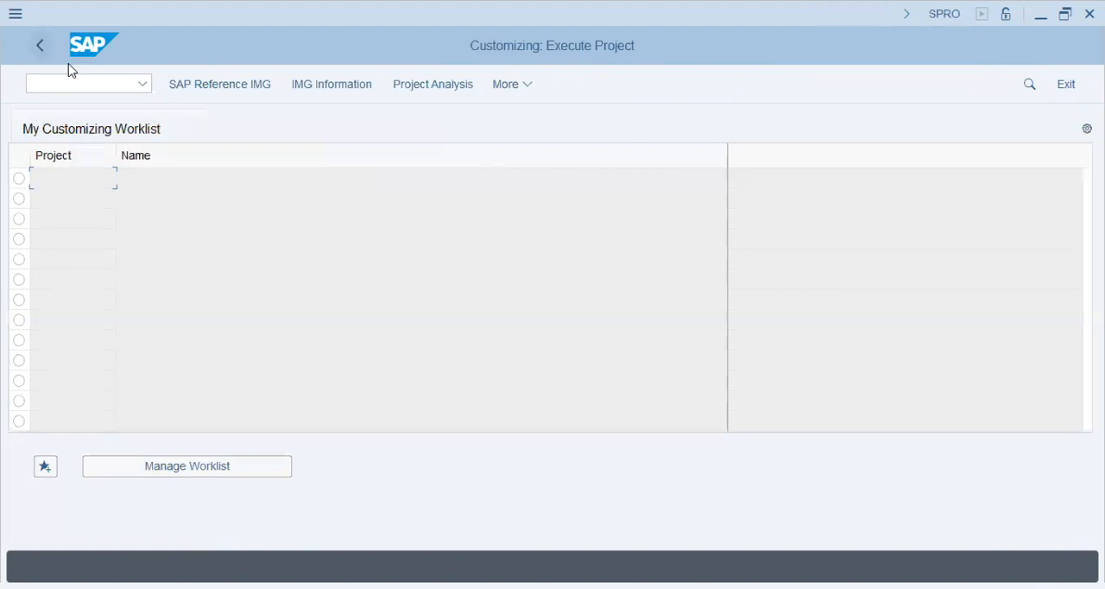
pyautogui.click(216, 91)
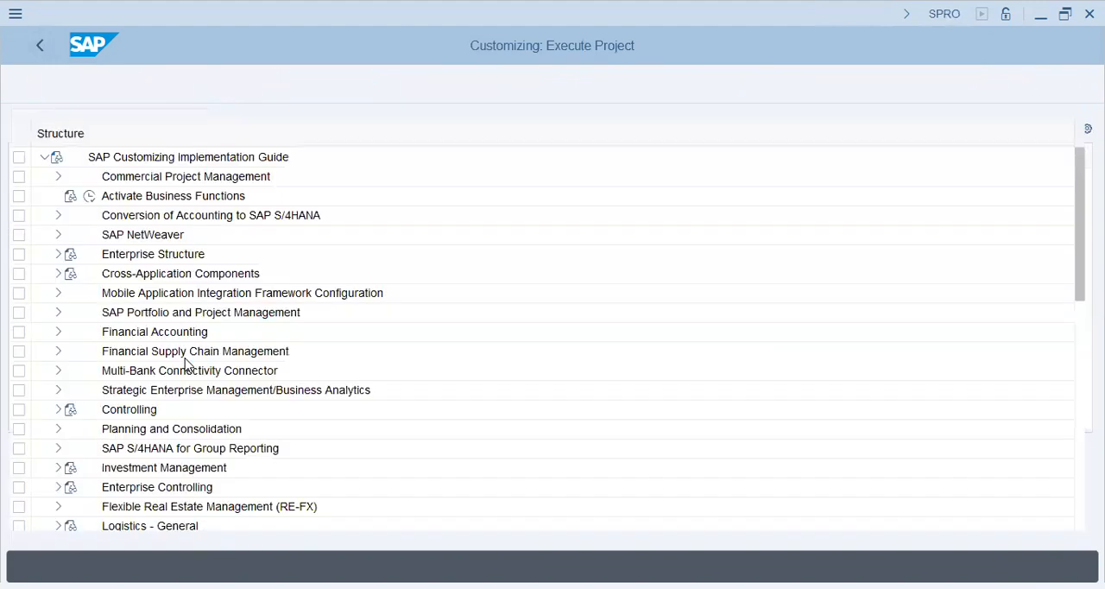
pyautogui.click(149, 414)
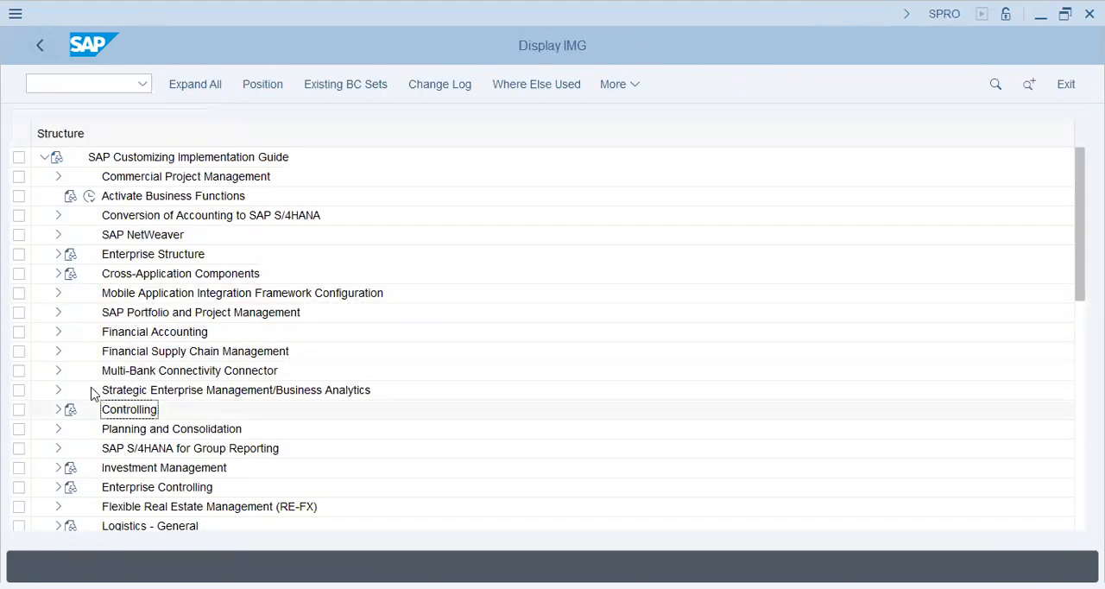
pyautogui.click(57, 410)
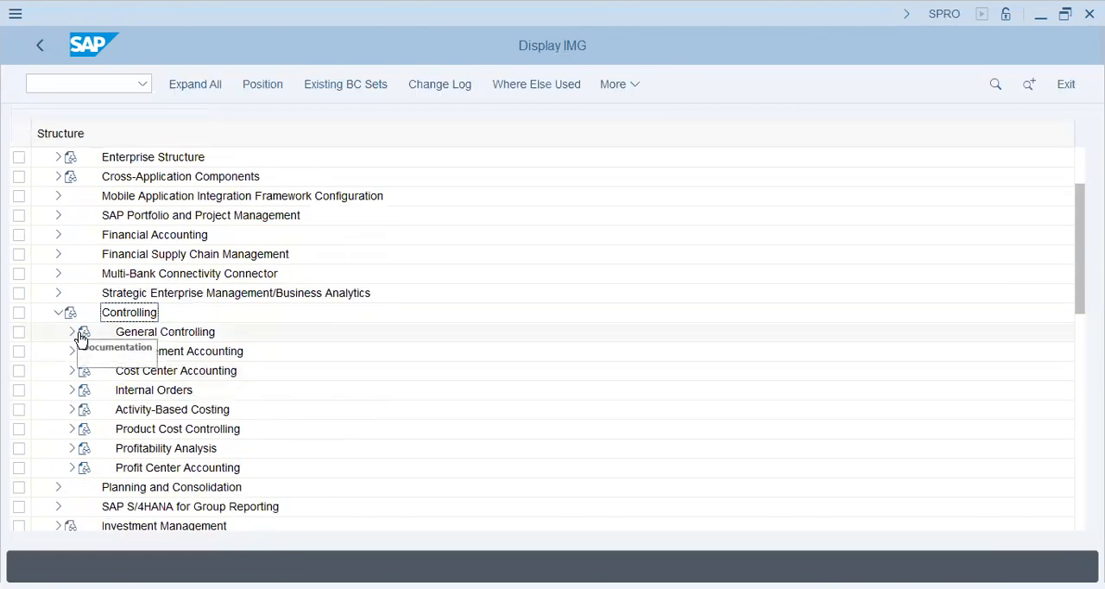
# - Look through the Organization activities under General Controlling, including Subsequent Assignment of Company Codes, and collapse the branch
pyautogui.click(72, 332)
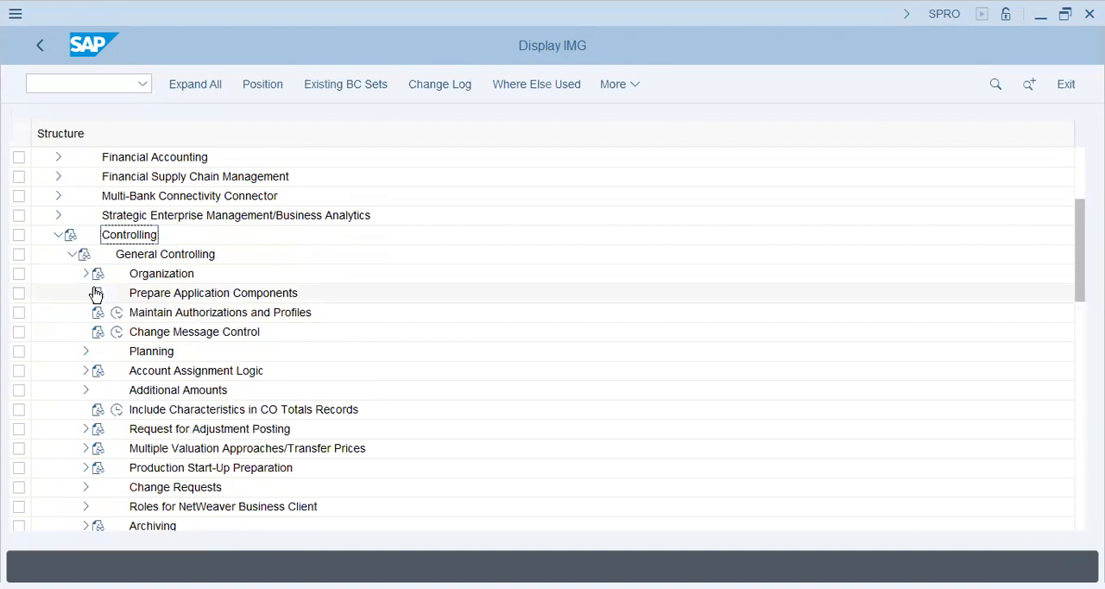
pyautogui.click(84, 274)
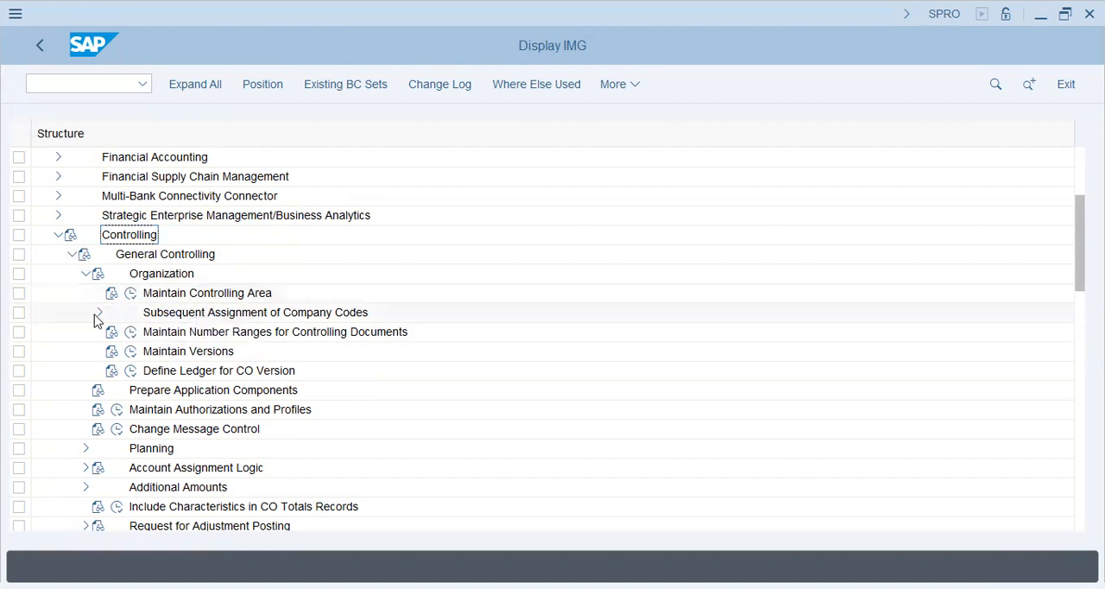
pyautogui.click(98, 312)
pyautogui.click(188, 336)
pyautogui.click(188, 373)
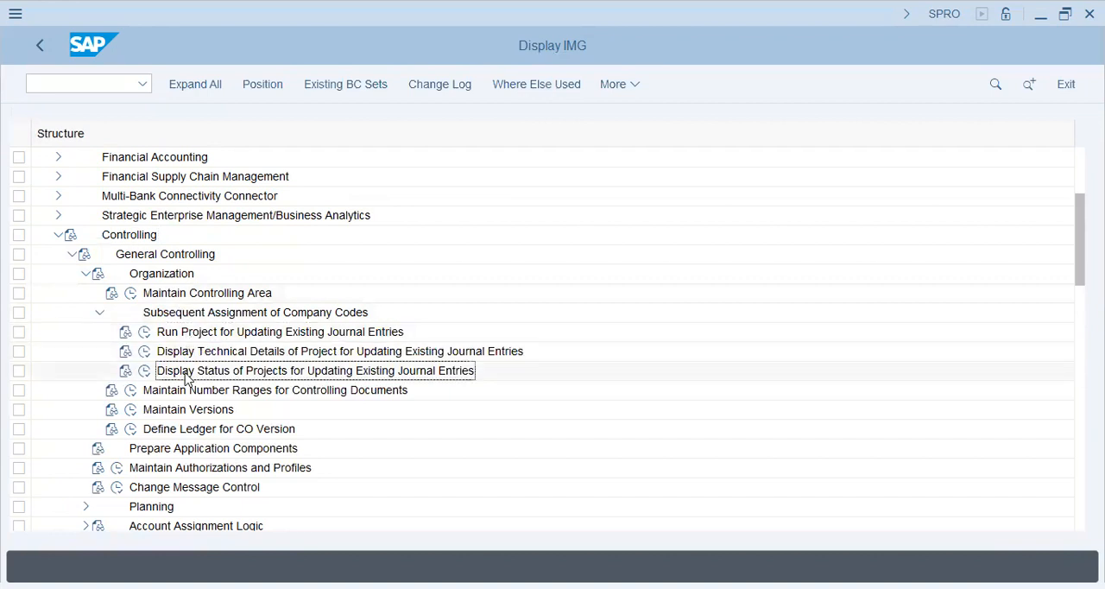
pyautogui.click(100, 312)
pyautogui.click(72, 255)
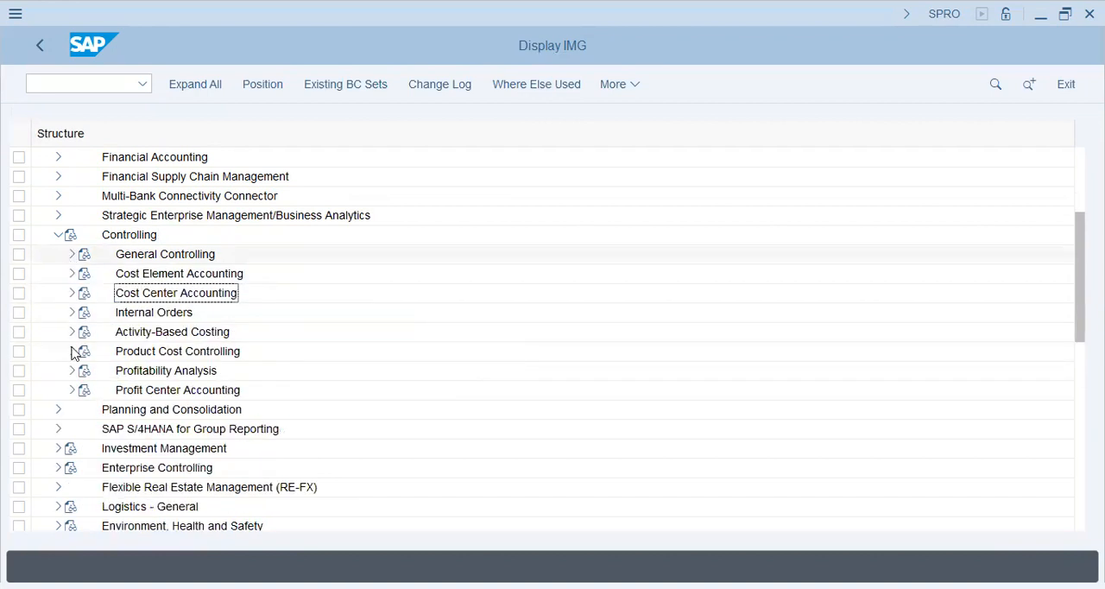
# - Open Maintain Controlling Area Settings under the basic settings of Profit Center Accounting
pyautogui.click(73, 391)
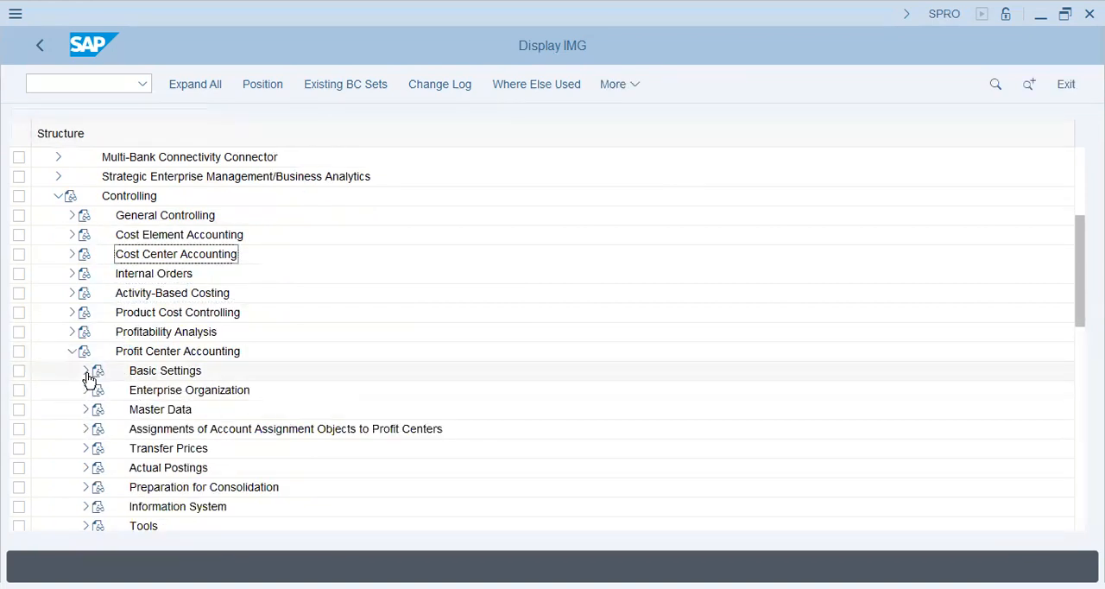
pyautogui.click(87, 372)
pyautogui.click(99, 409)
pyautogui.click(178, 429)
pyautogui.click(144, 429)
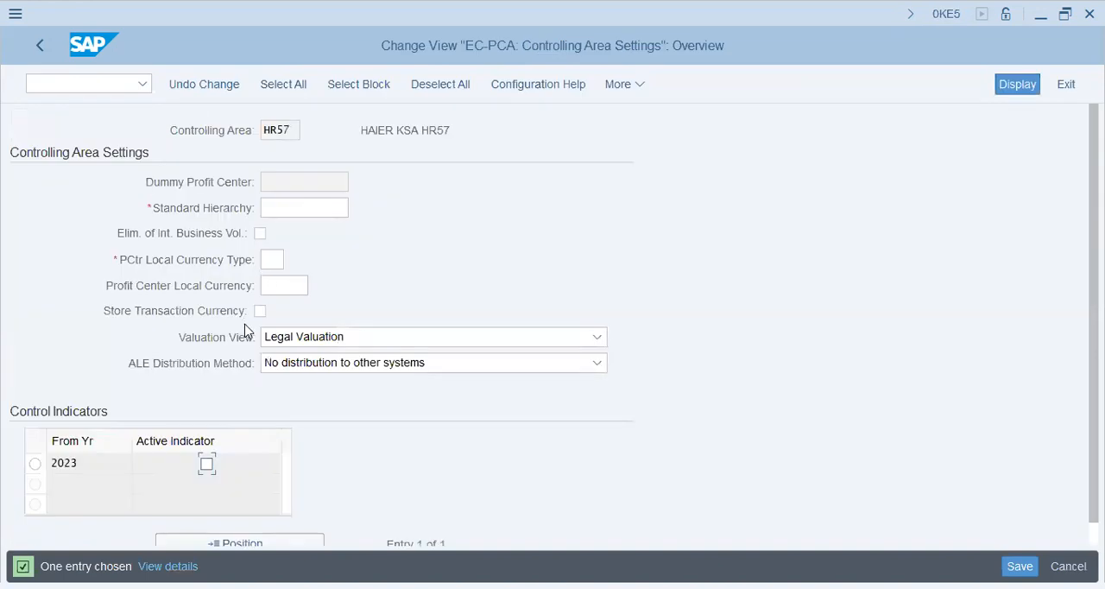
# - Set the active indicator for 2023 and enter haeir as the profit center standard hierarchy of HR57
pyautogui.click(207, 465)
pyautogui.press('Return')
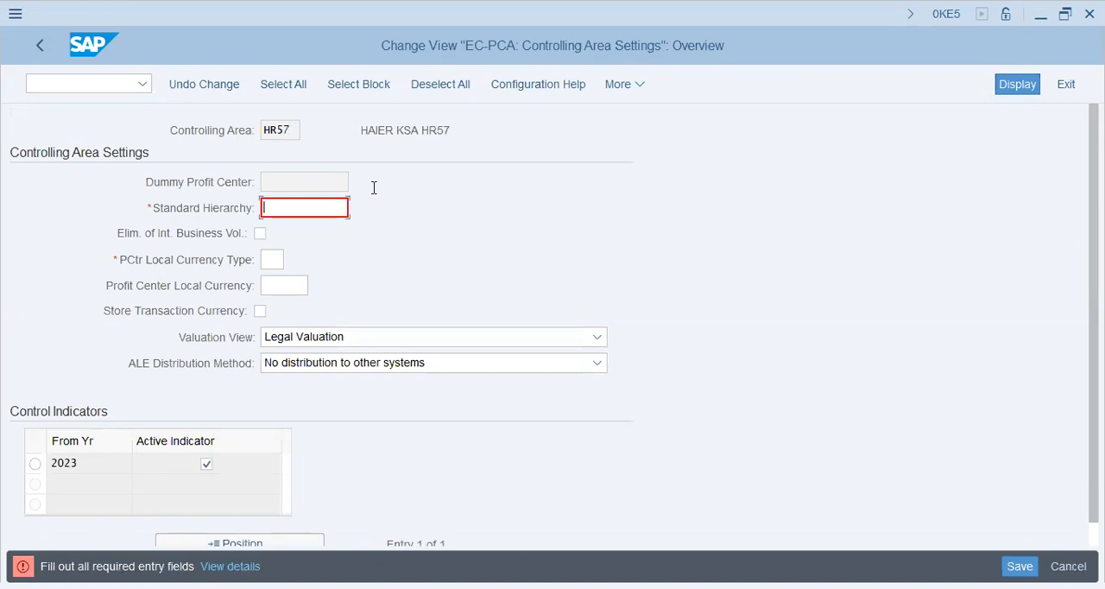
pyautogui.write('haei')
pyautogui.press('Tab')
pyautogui.press('Tab')
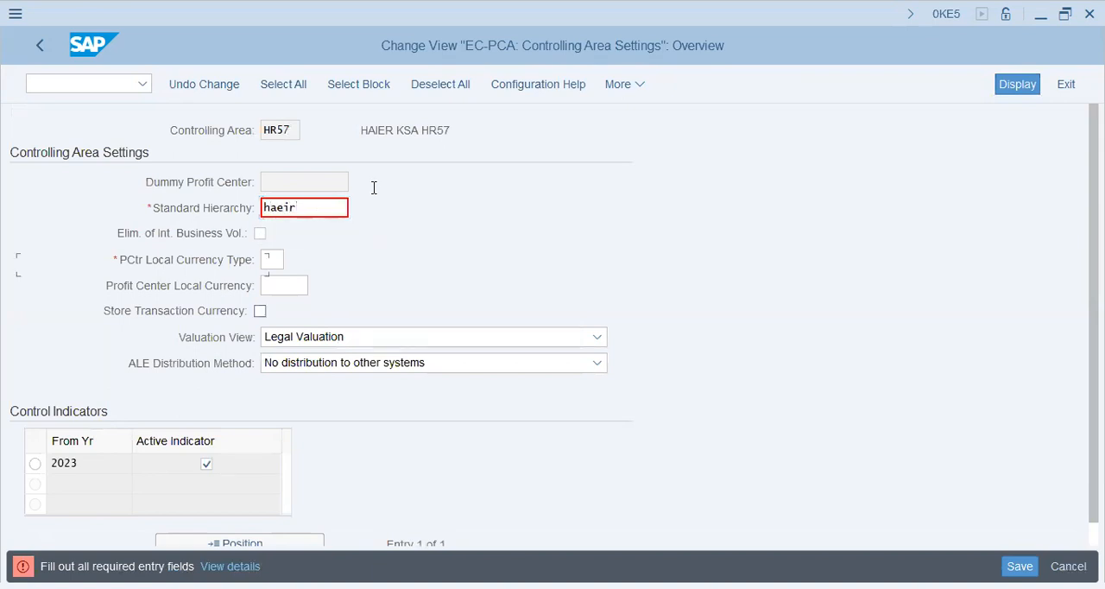
pyautogui.press('Tab')
# - Set the profit center local currency type to 20 and the currency to usd, save the settings and return to the IMG
pyautogui.click(275, 262)
pyautogui.write('20')
pyautogui.press('Tab')
pyautogui.write('usd')
pyautogui.press('Return')
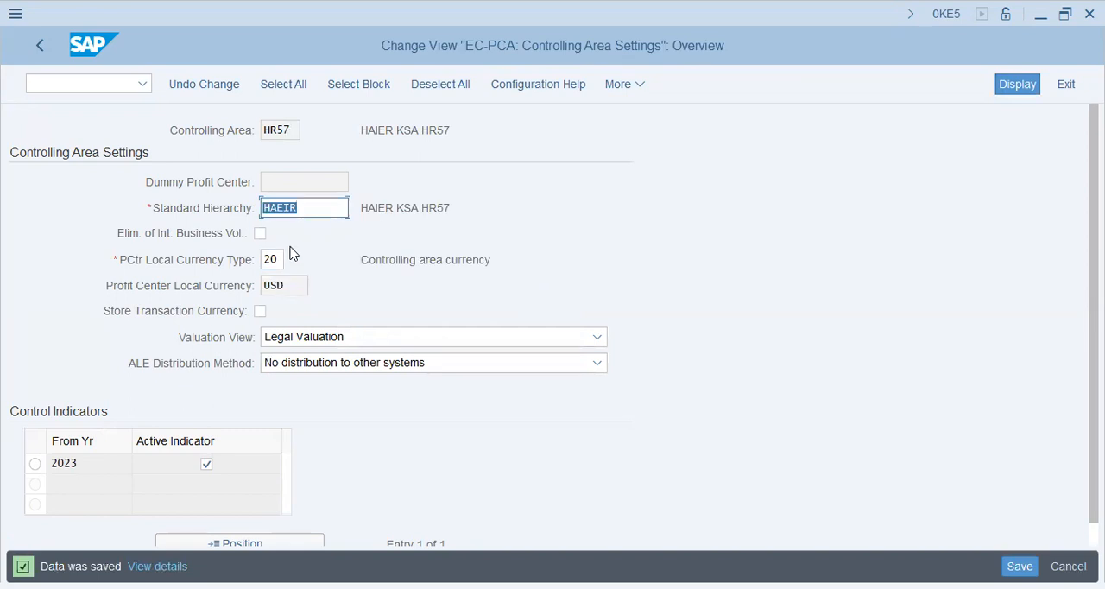
pyautogui.hotkey('ctrl', 's')
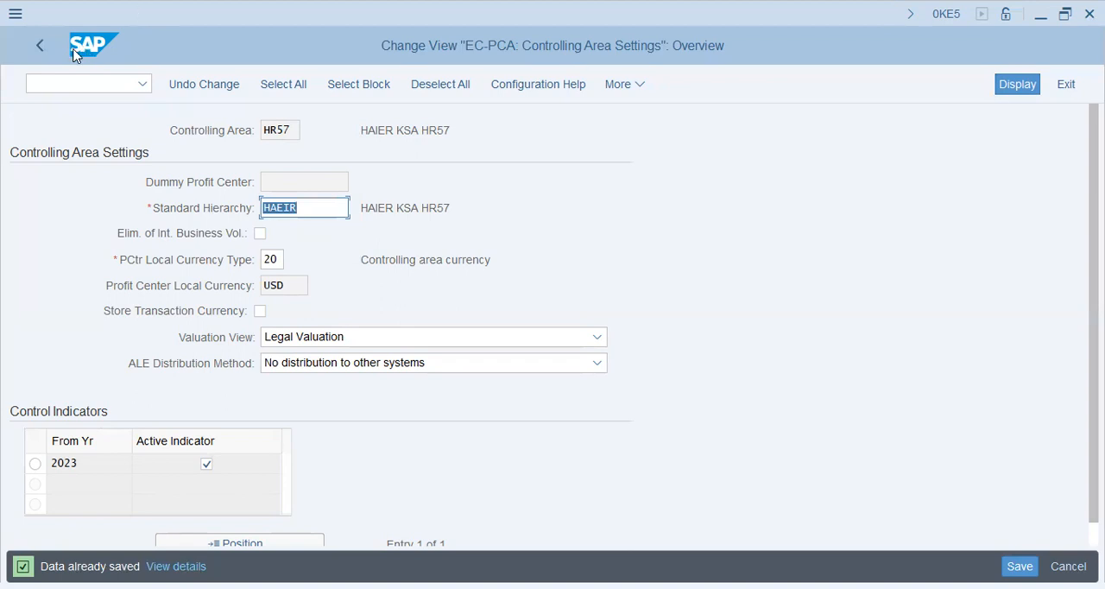
pyautogui.click(35, 54)
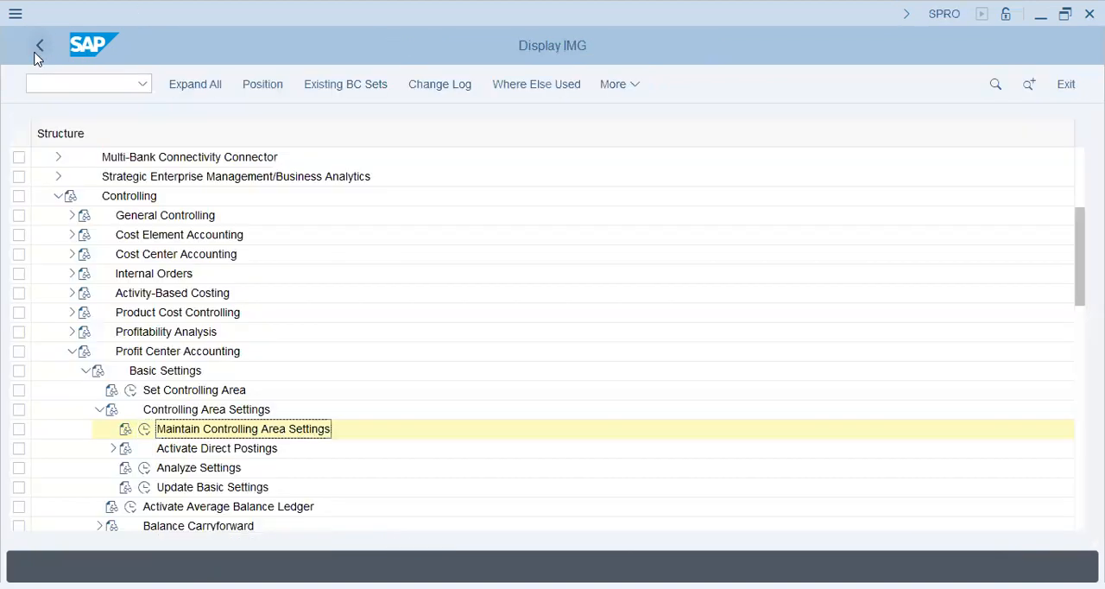
# - Open Define Standard Hierarchy under the profit center master data of Profit Center Accounting
pyautogui.click(87, 372)
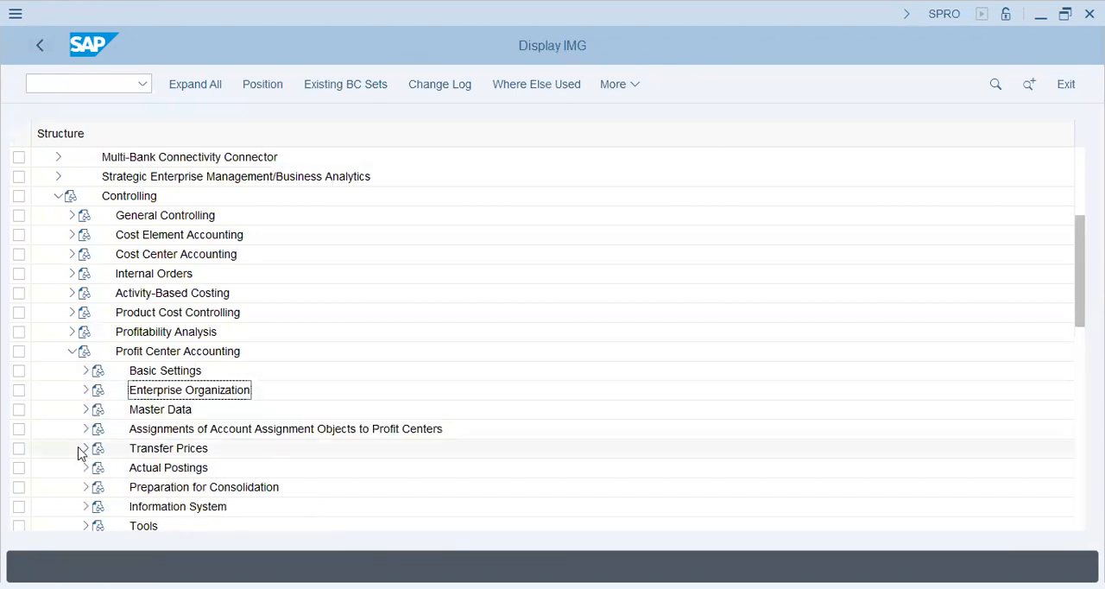
pyautogui.click(85, 410)
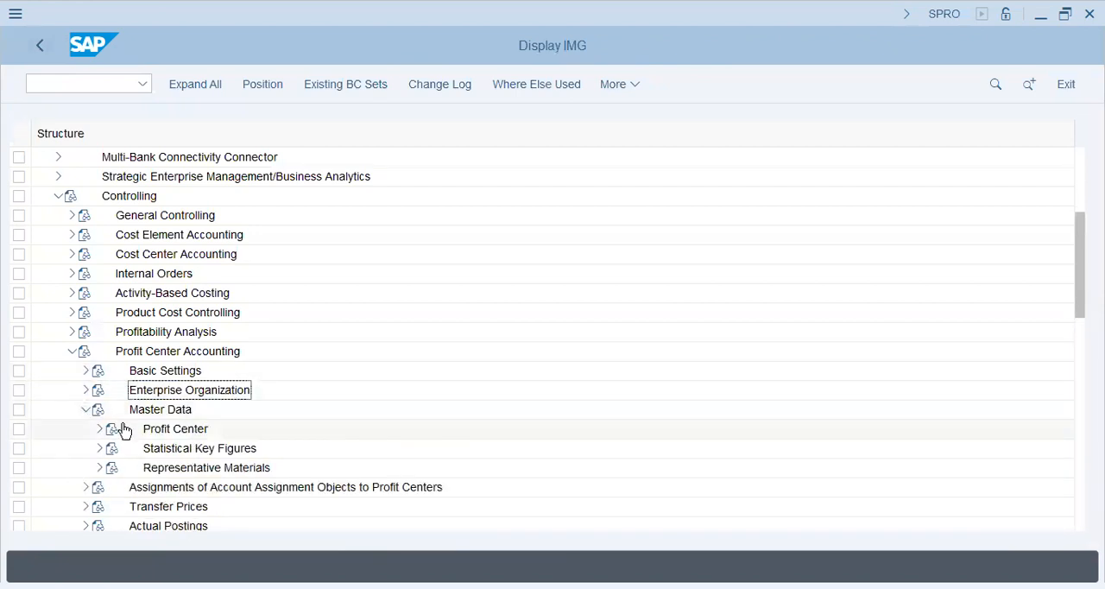
pyautogui.click(100, 429)
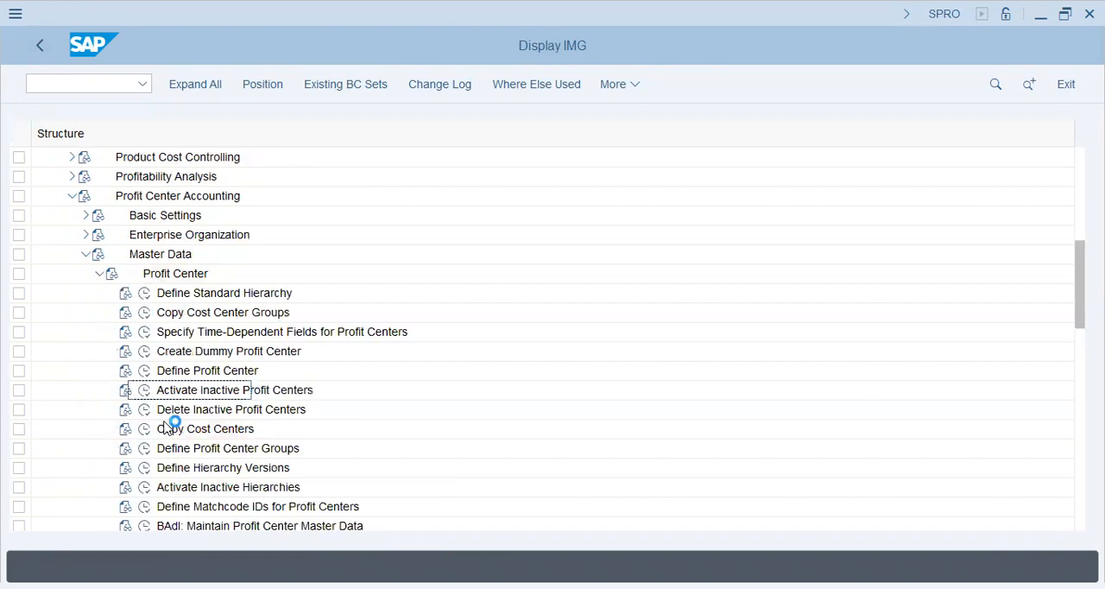
pyautogui.click(145, 293)
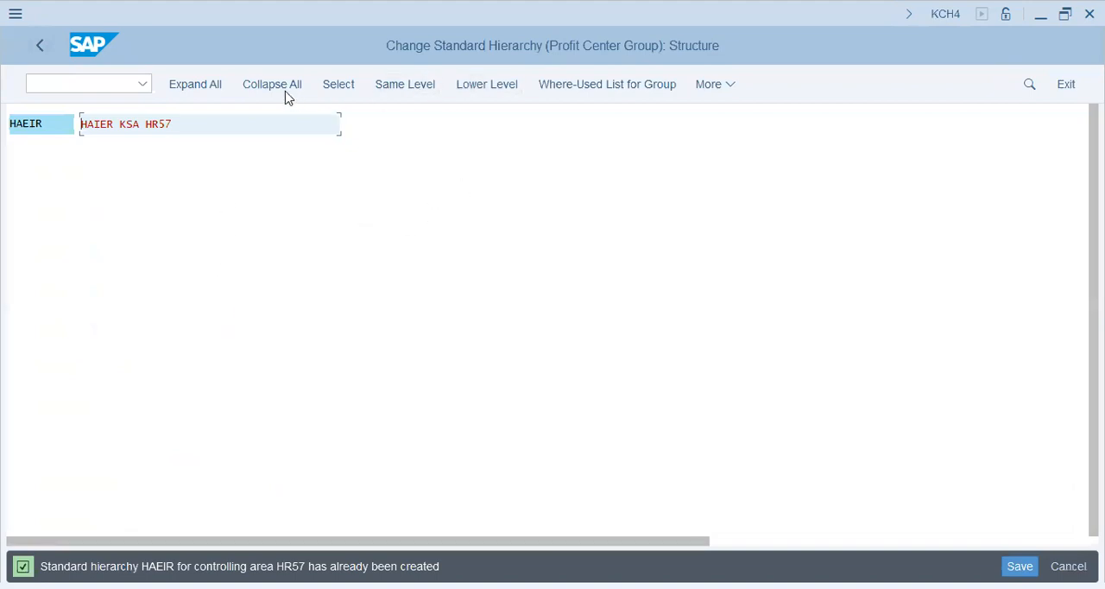
# - Add a lower-level group Dummy with the description Dummy Profit Center under HAEIR in the standard hierarchy
pyautogui.click(484, 86)
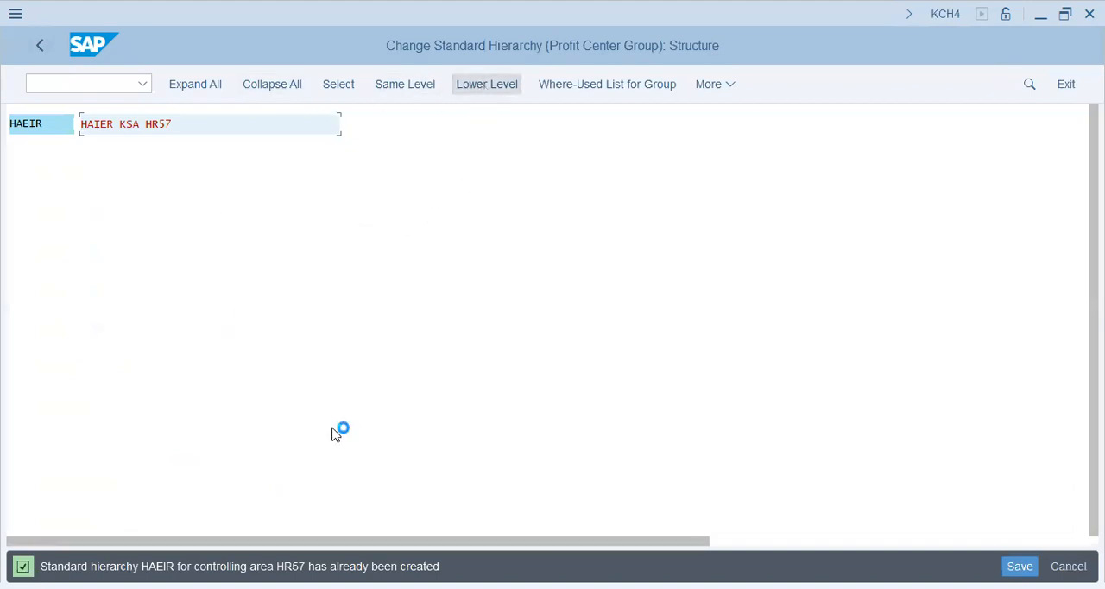
pyautogui.write('Dummy')
pyautogui.press('Return')
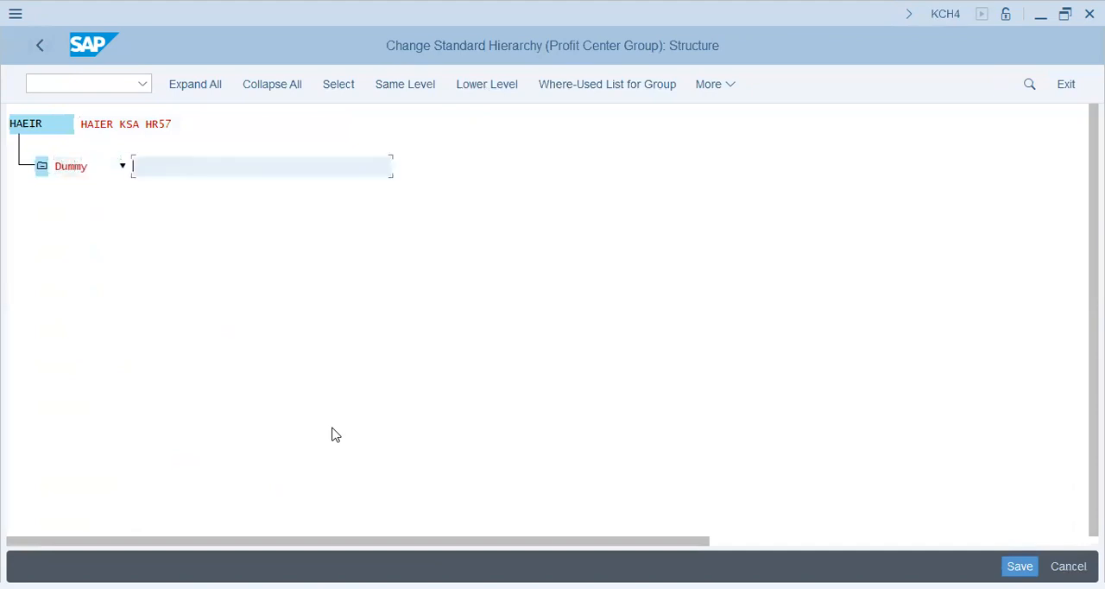
pyautogui.write('Dummy Profit Center')
pyautogui.press('Return')
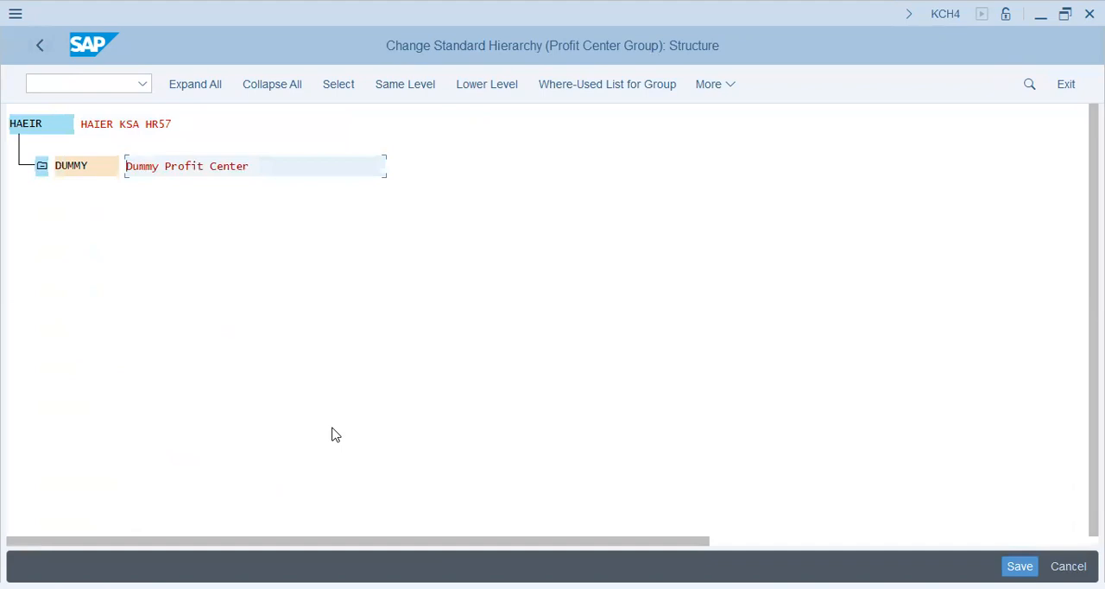
# - Add a group KSA described as KSA Operations at the same level as DUMMY, save the hierarchy and return to the IMG
pyautogui.click(384, 90)
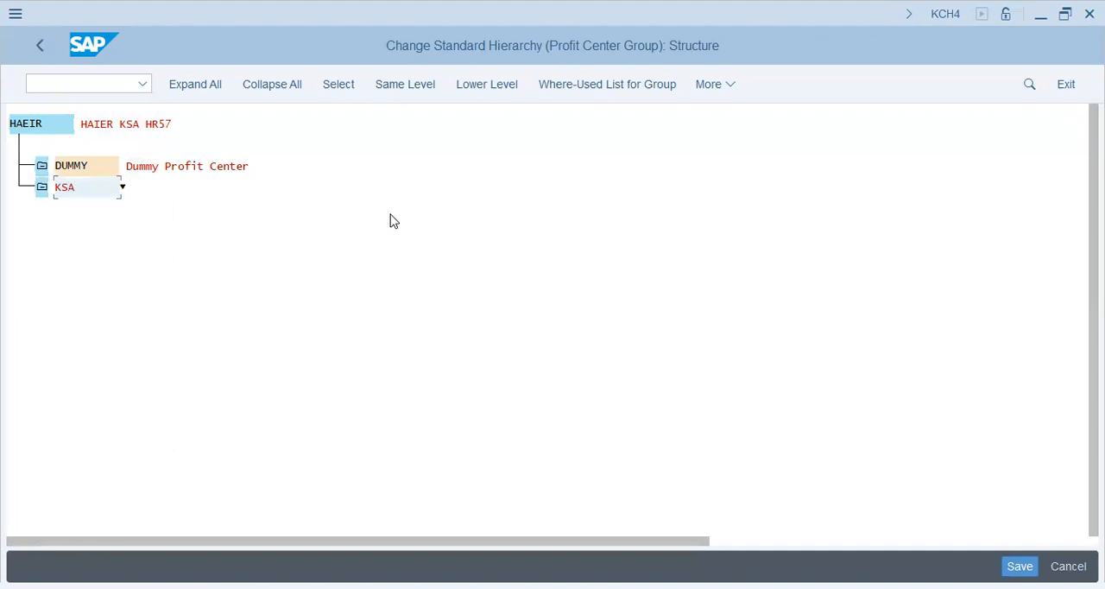
pyautogui.press('Return')
pyautogui.write('KSA Operations')
pyautogui.press('Return')
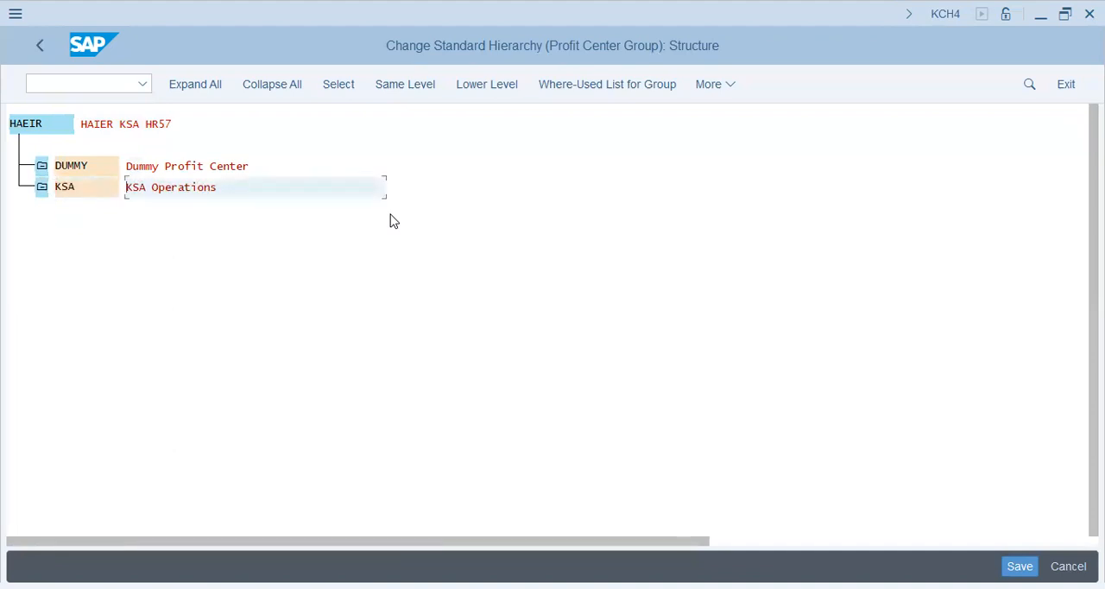
pyautogui.hotkey('ctrl', 's')
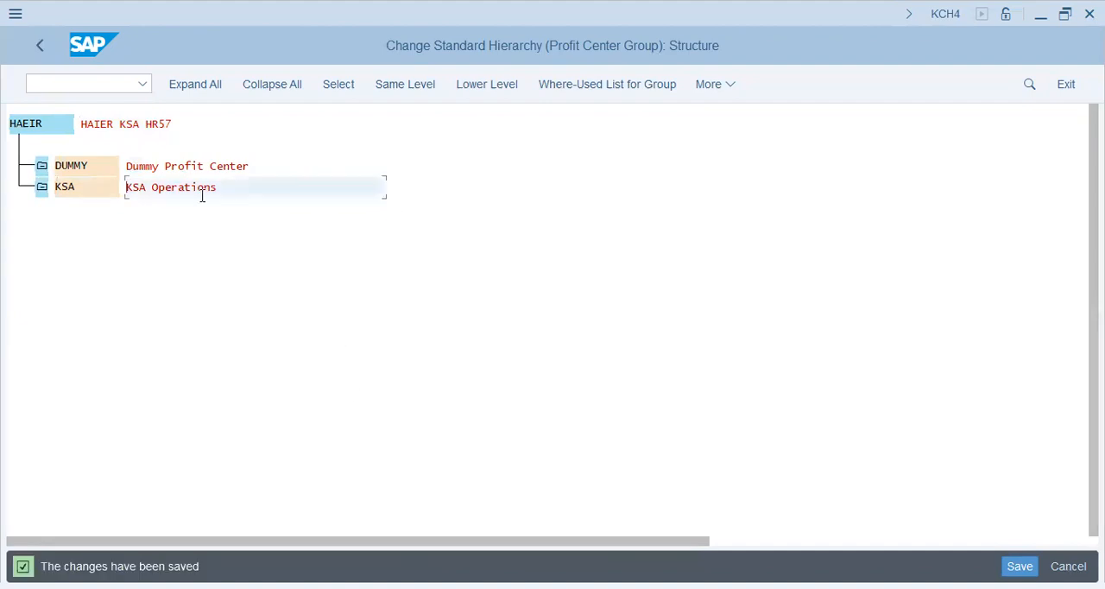
pyautogui.click(38, 38)
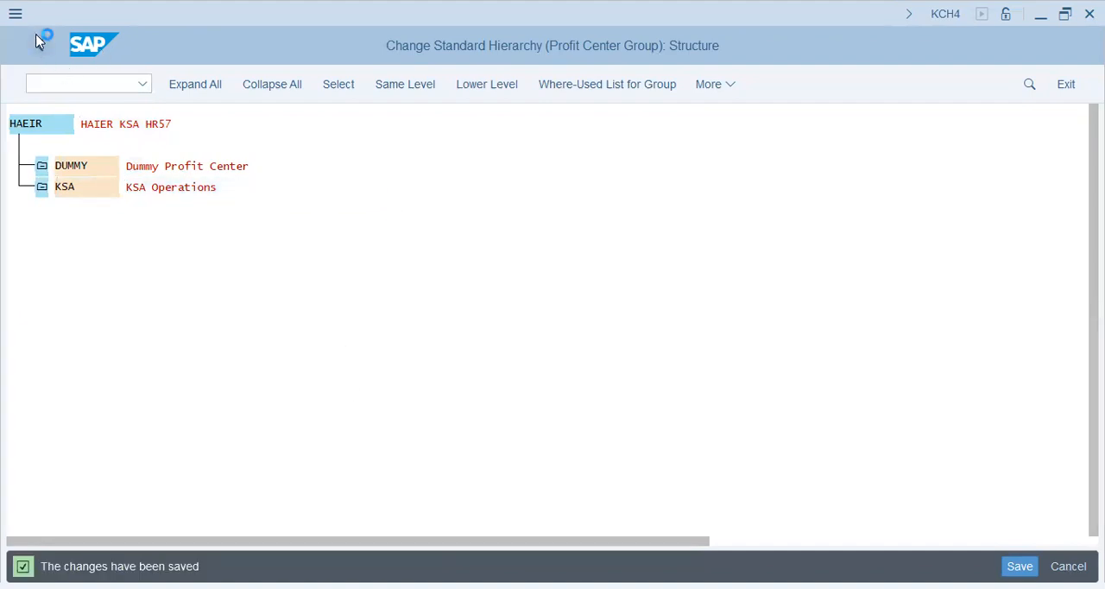
# - Start the Create Dummy Profit Center activity and open the basic data for dummy profit center dummyhaier
pyautogui.click(216, 389)
pyautogui.click(144, 354)
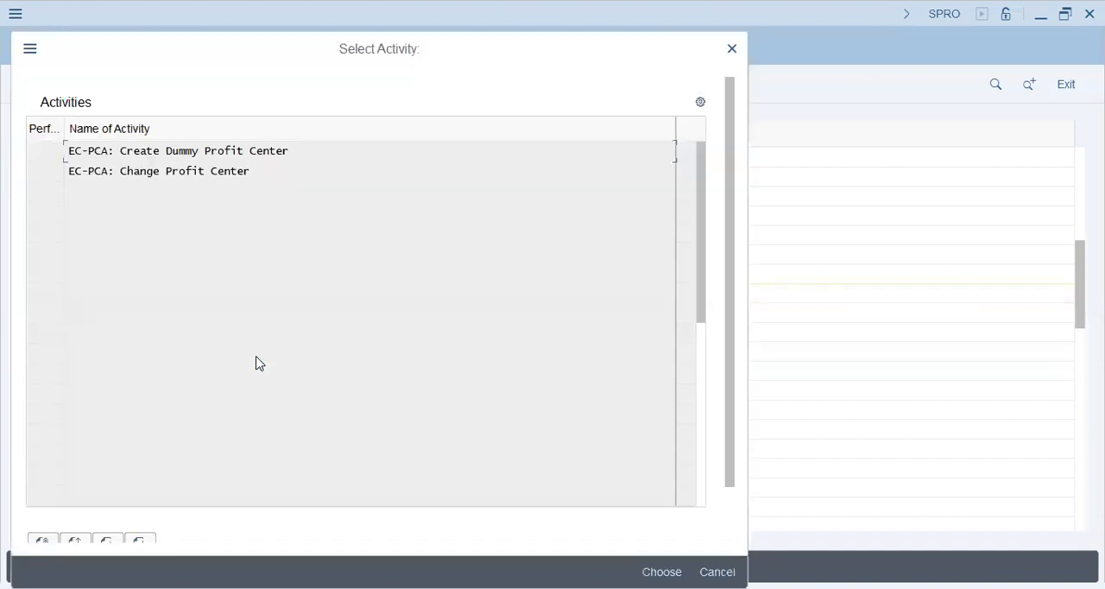
pyautogui.doubleClick(241, 157)
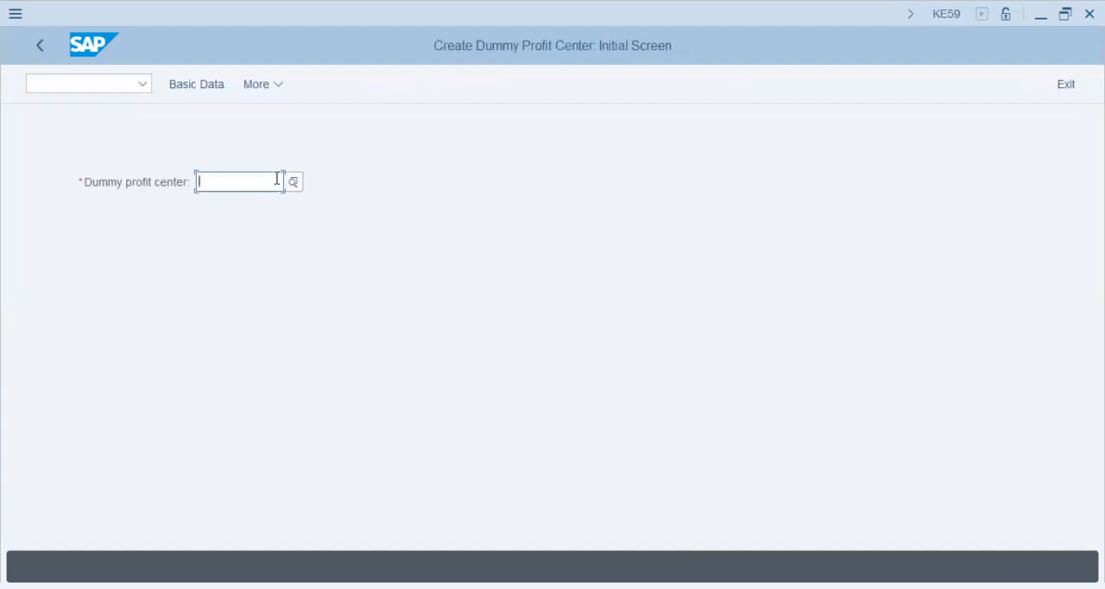
pyautogui.write('dummyhaier')
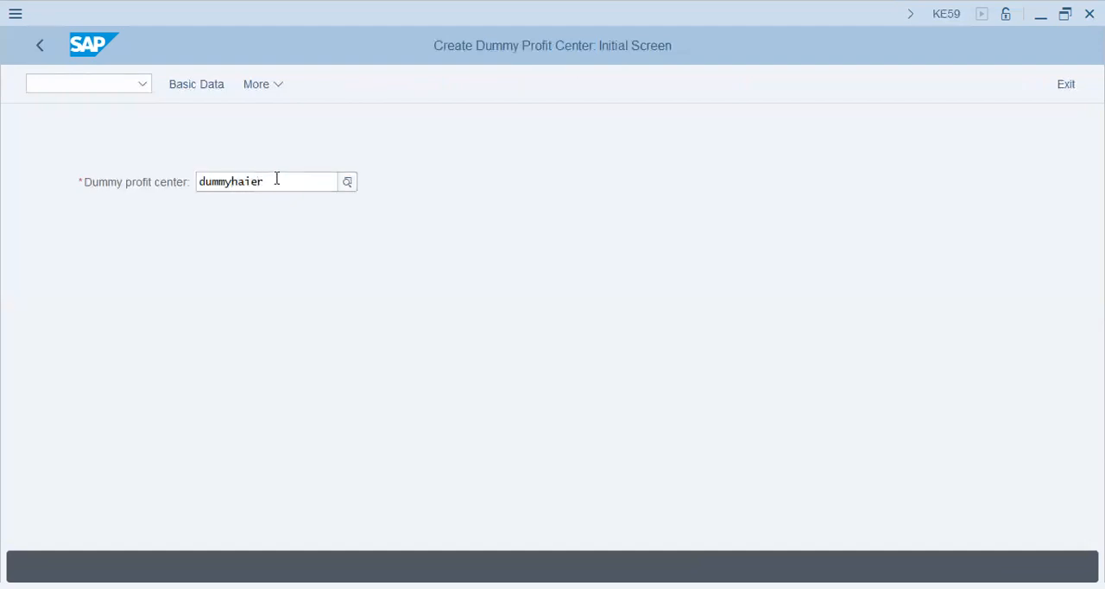
pyautogui.click(193, 86)
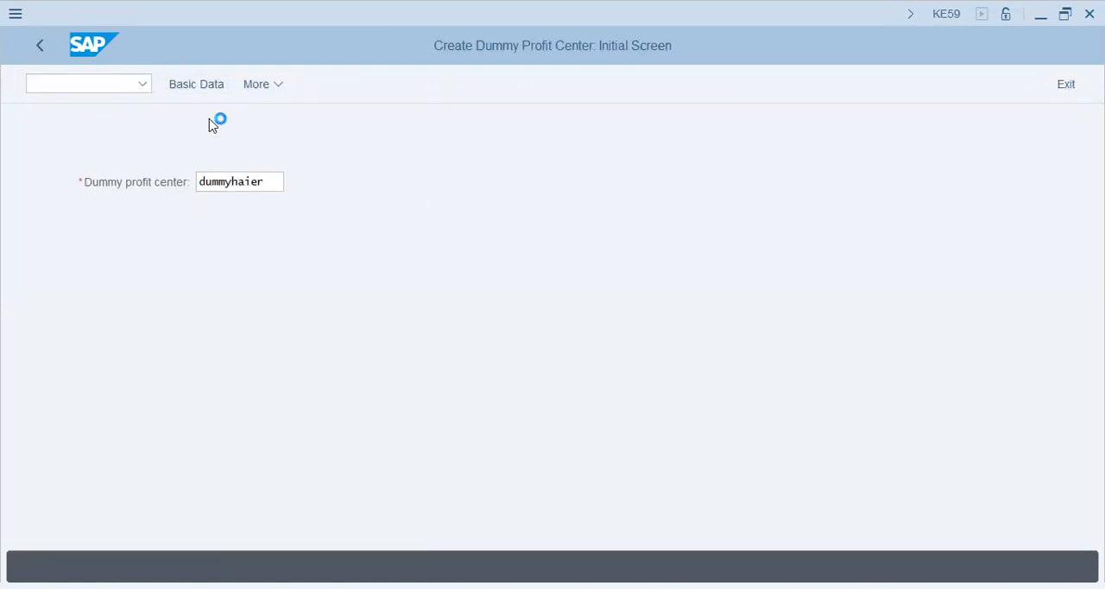
# - Enter Dummy HAEIR as the name and Dummy HAIER as the description of the dummy profit center
pyautogui.write('Dummy HAEIR')
pyautogui.press('Tab')
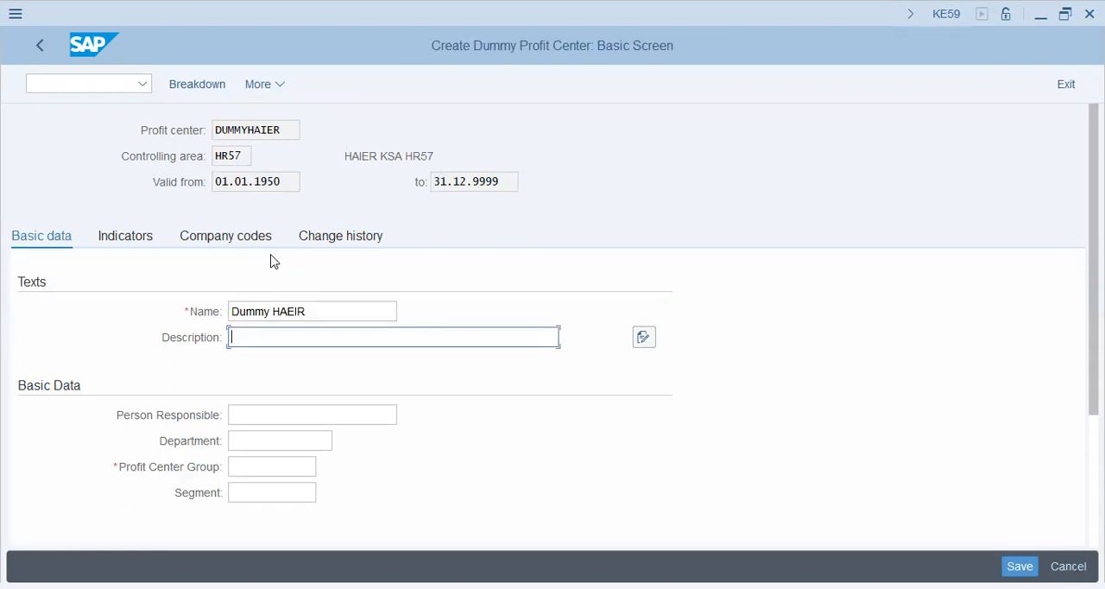
pyautogui.press('Tab')
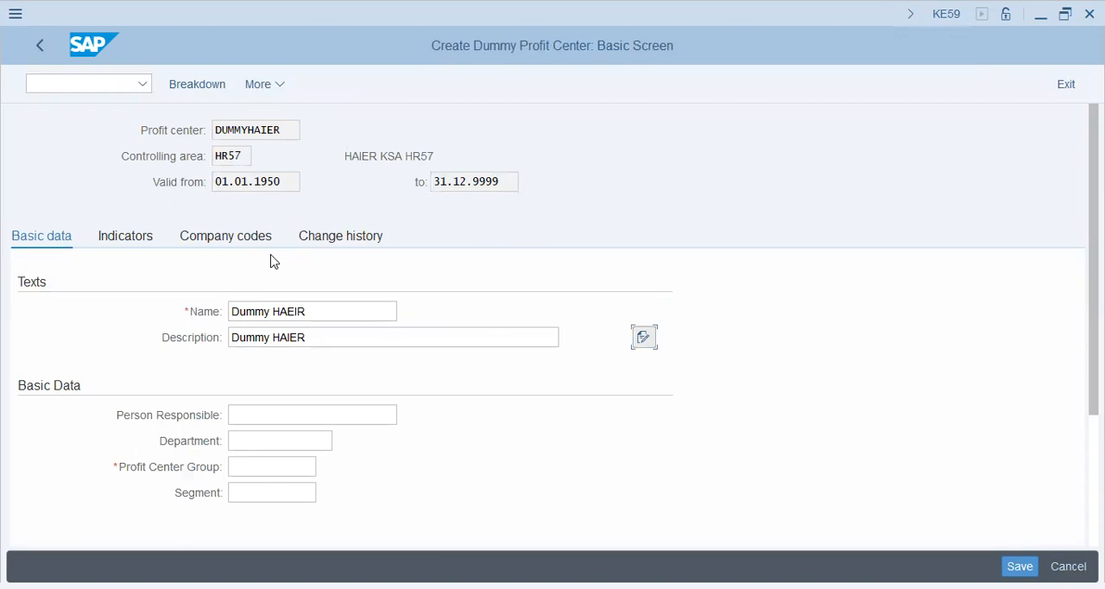
pyautogui.press('Tab')
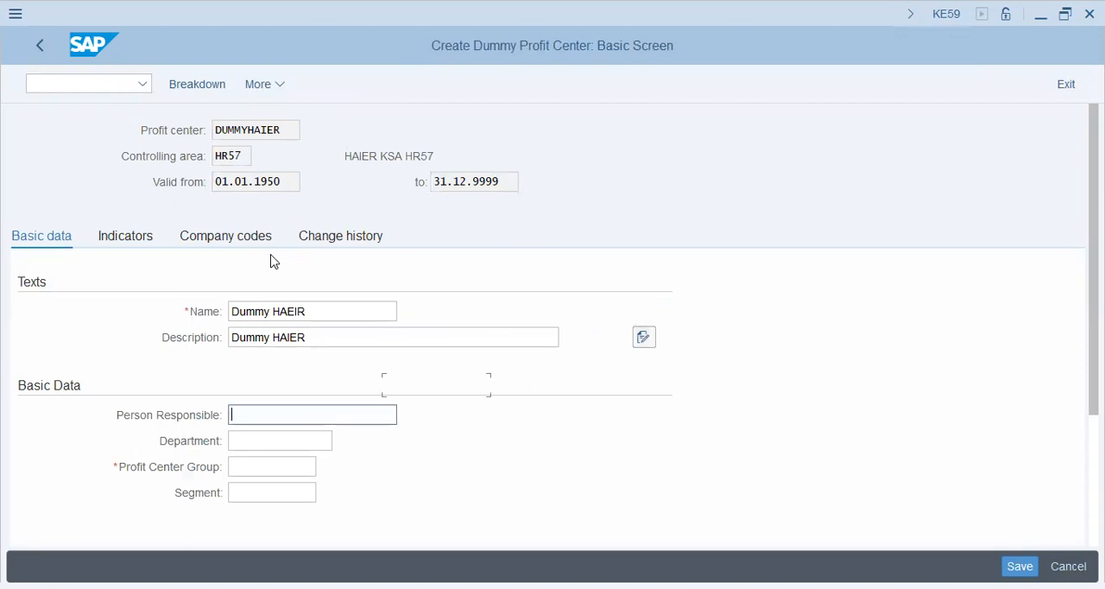
# - Assign the dummy profit center to profit center group DUMMY without a segment, save it and return to the IMG
pyautogui.press('Tab')
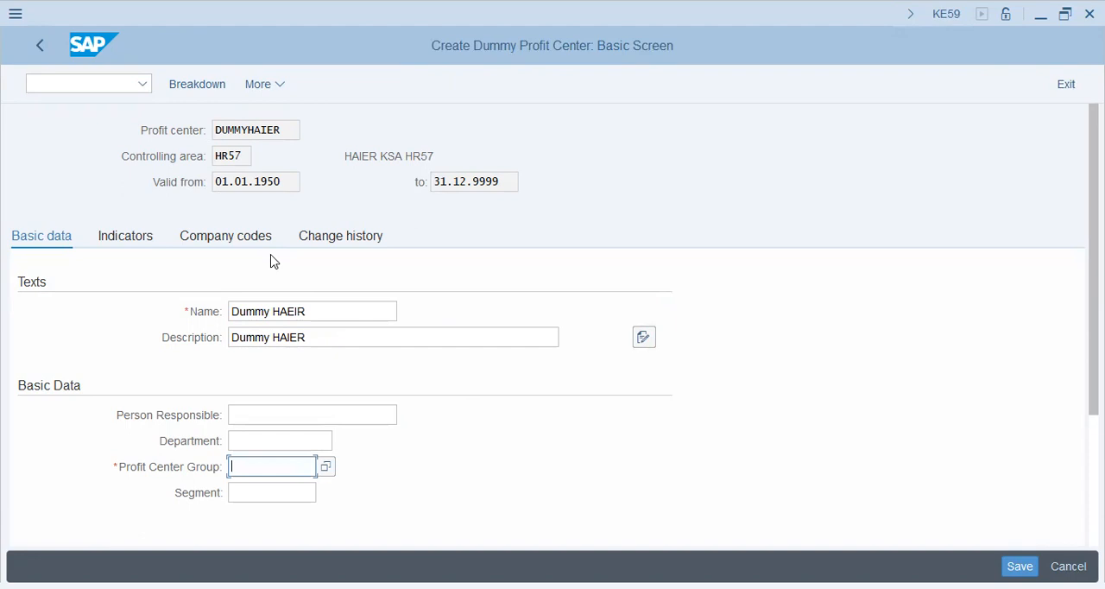
pyautogui.click(347, 418)
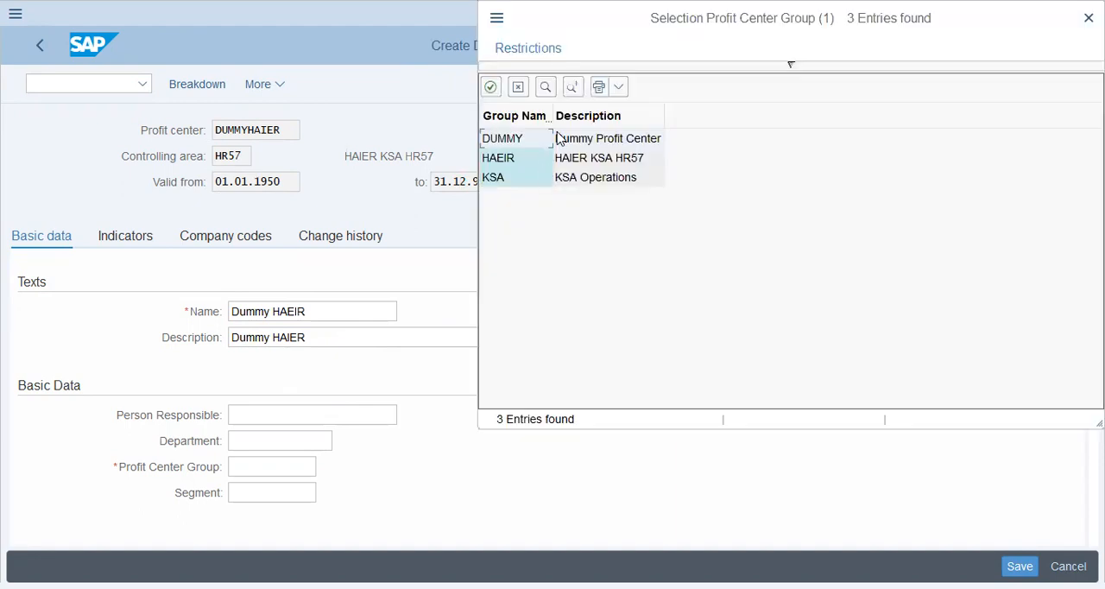
pyautogui.click(526, 137)
pyautogui.click(277, 490)
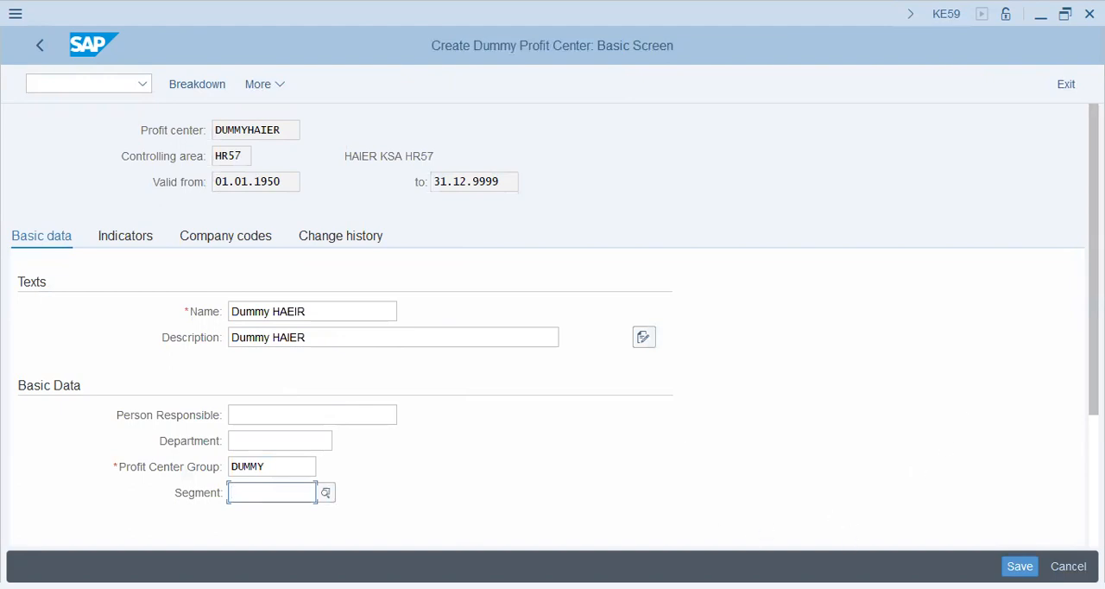
pyautogui.press('Return')
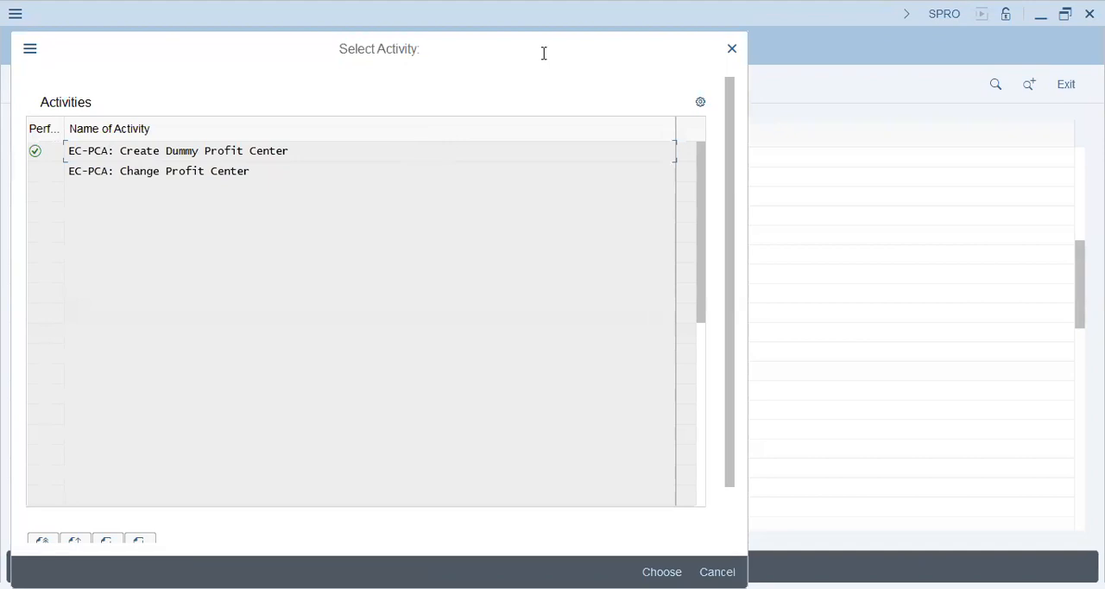
pyautogui.click(715, 570)
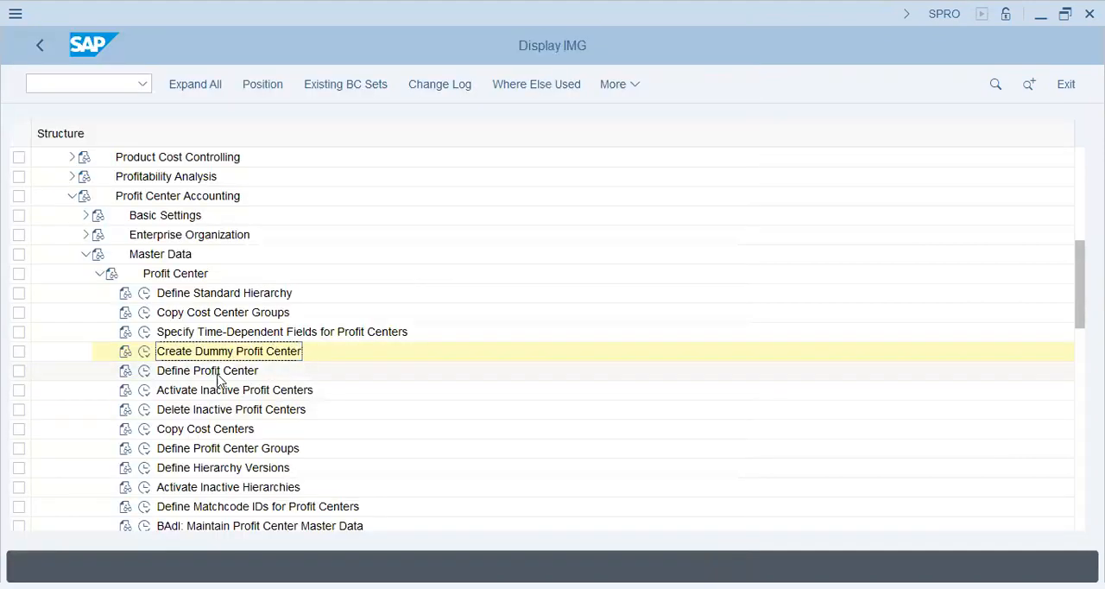
# - Start creating profit center N001 in controlling area HR57, using N001 from controlling area AA42 as the template
pyautogui.click(143, 372)
pyautogui.doubleClick(212, 151)
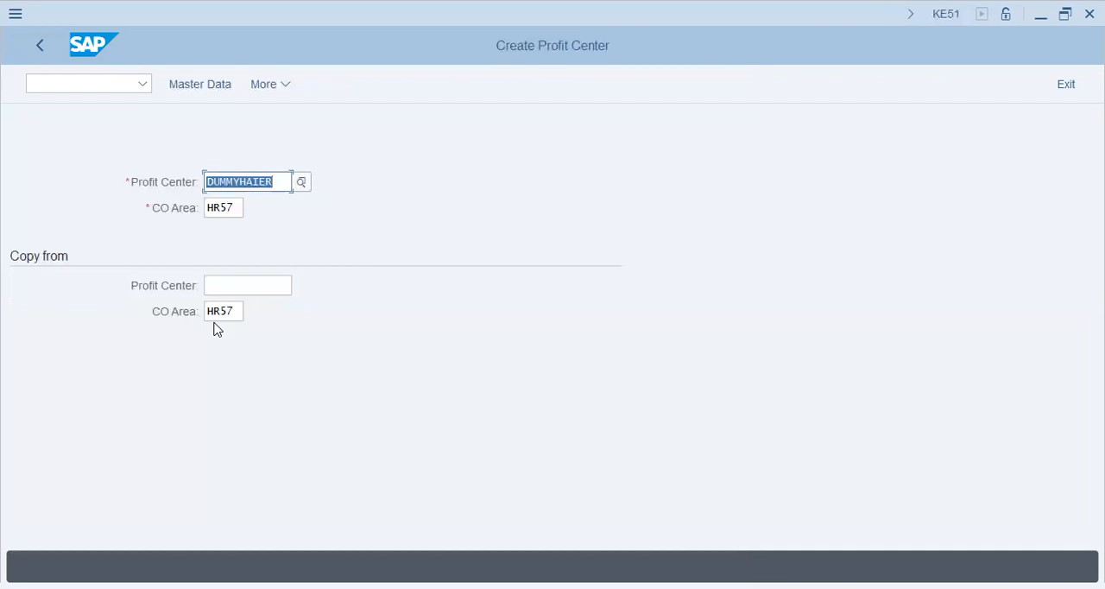
pyautogui.write('N001')
pyautogui.press('Tab')
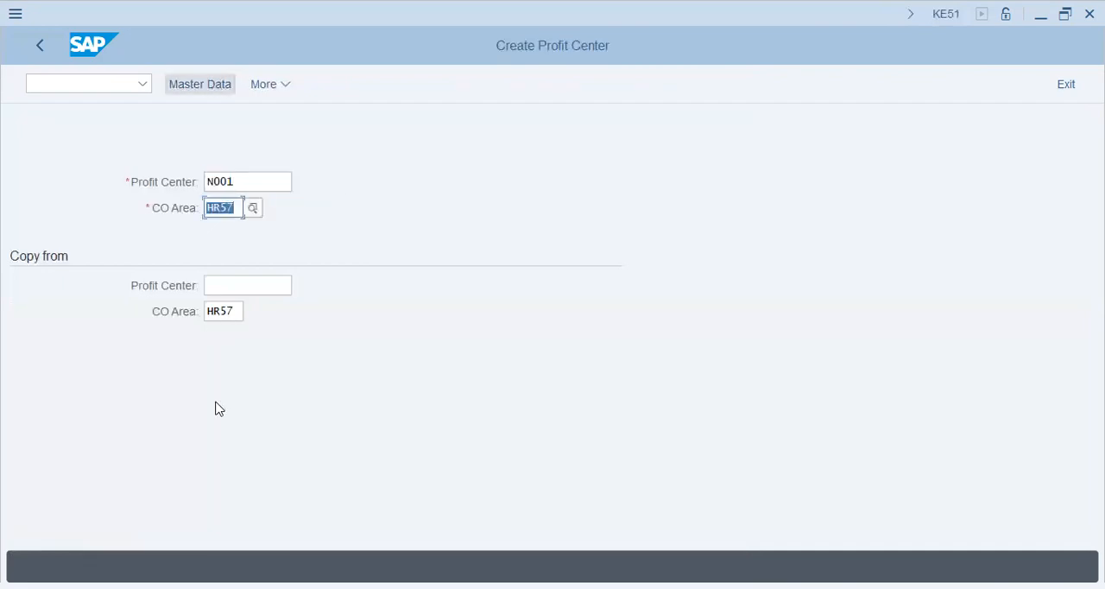
pyautogui.press('Tab')
pyautogui.write('N001')
pyautogui.press('Tab')
pyautogui.write('AA42')
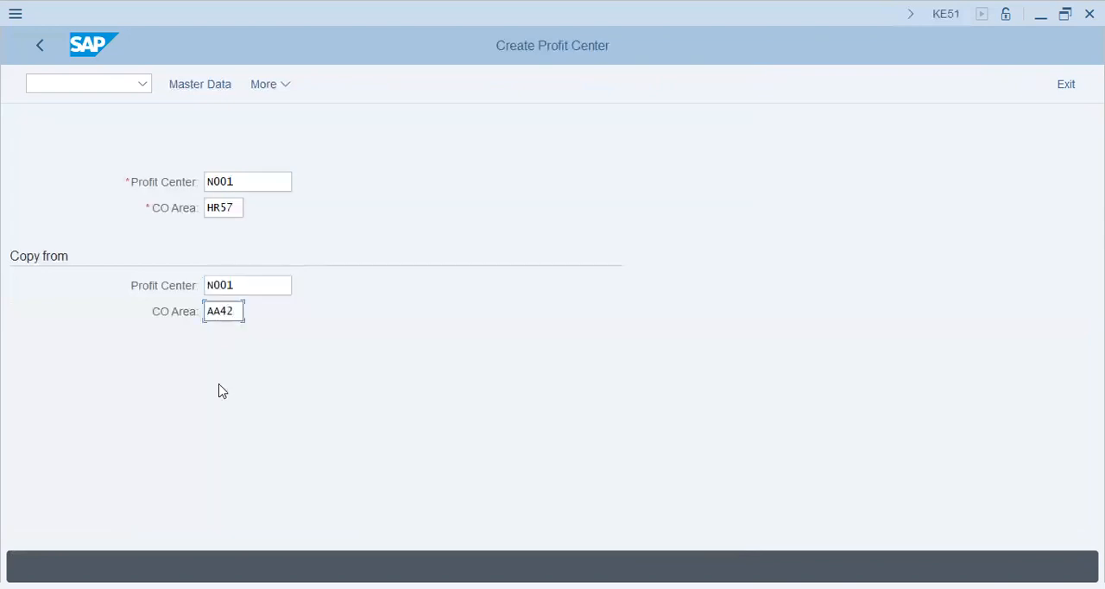
pyautogui.press('Return')
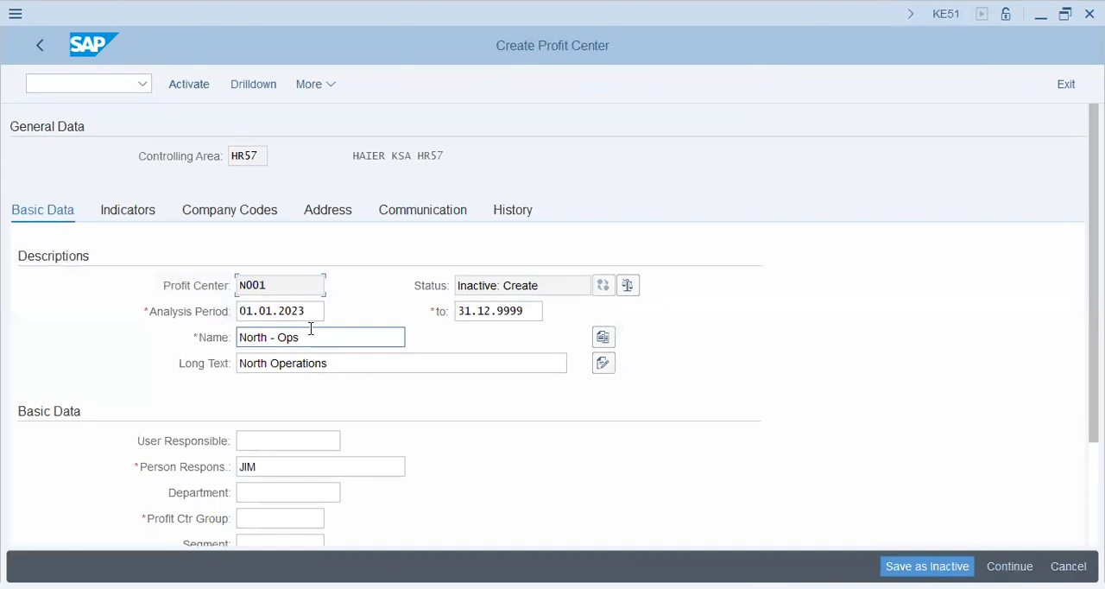
# - Assign profit center N001 to the KSA group and activate it with the segment left empty
pyautogui.click(311, 332)
pyautogui.scroll(-3, 665, 463)
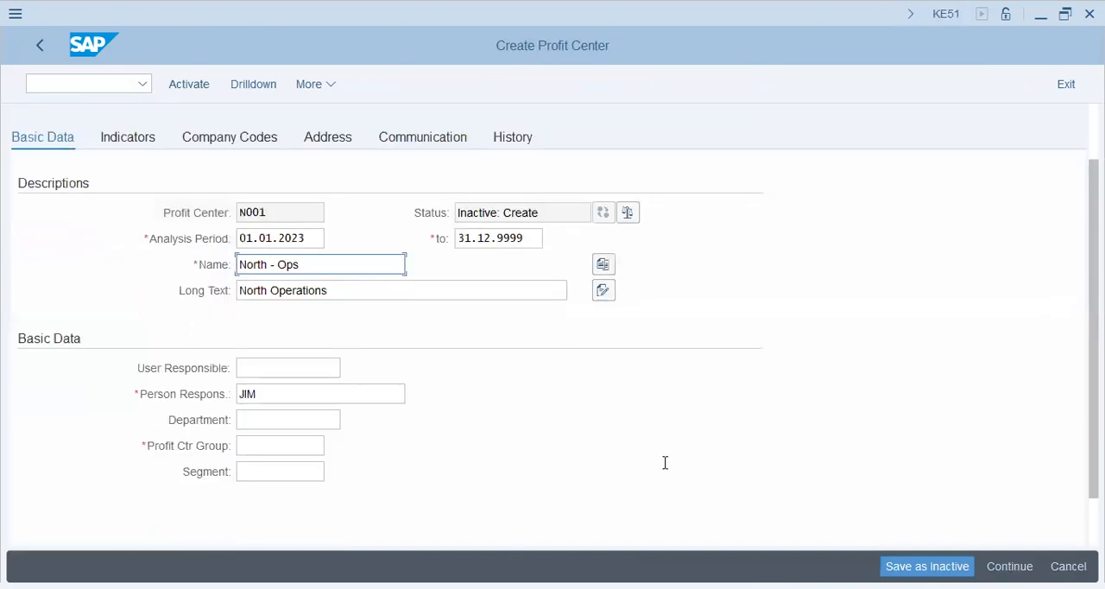
pyautogui.click(258, 445)
pyautogui.click(335, 446)
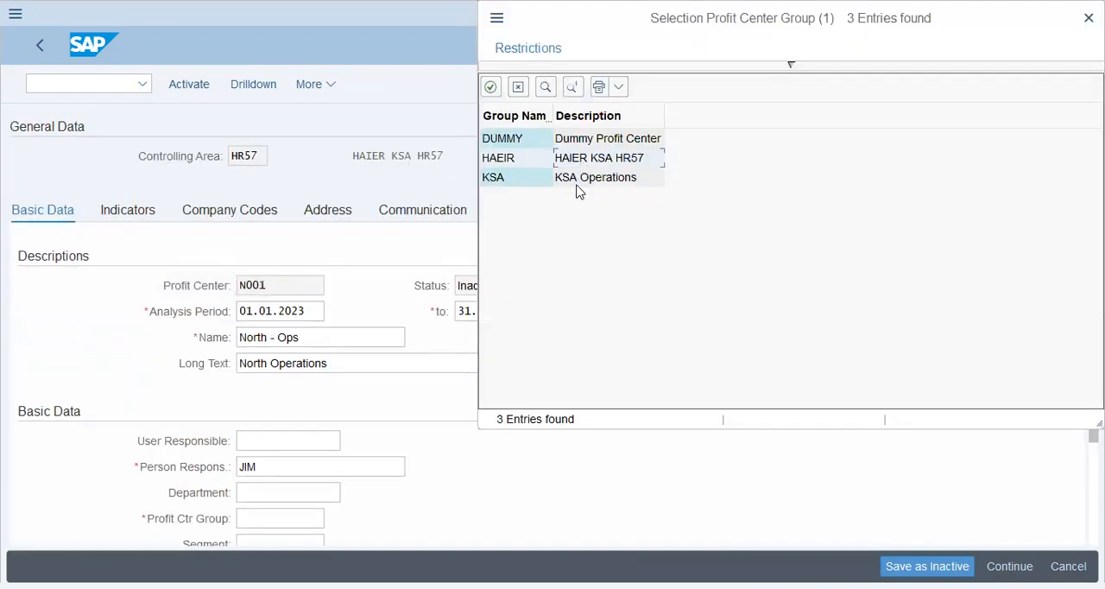
pyautogui.doubleClick(578, 188)
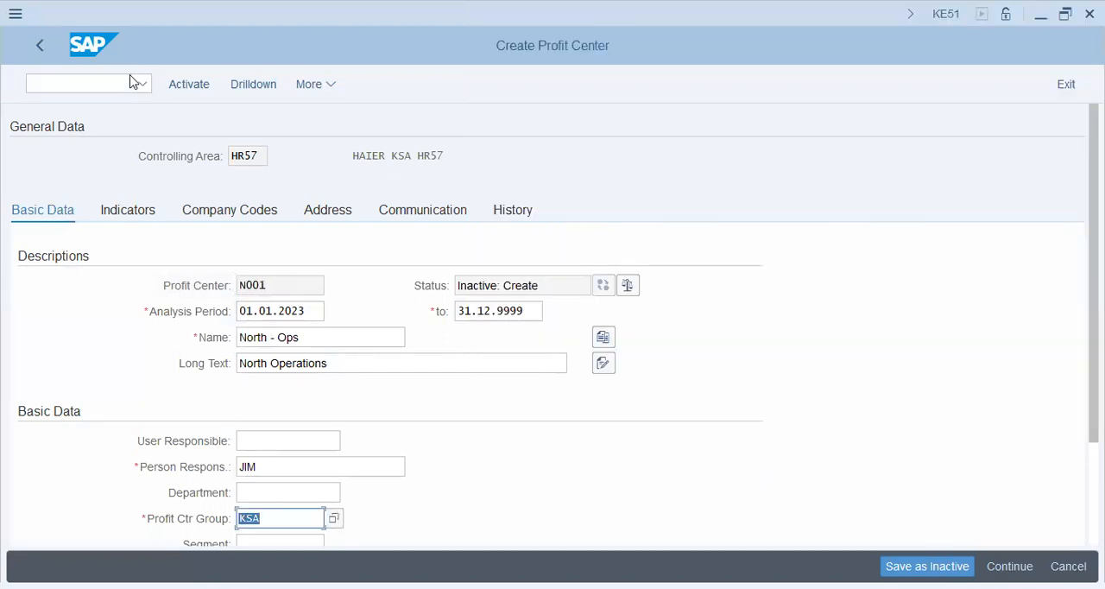
pyautogui.click(203, 86)
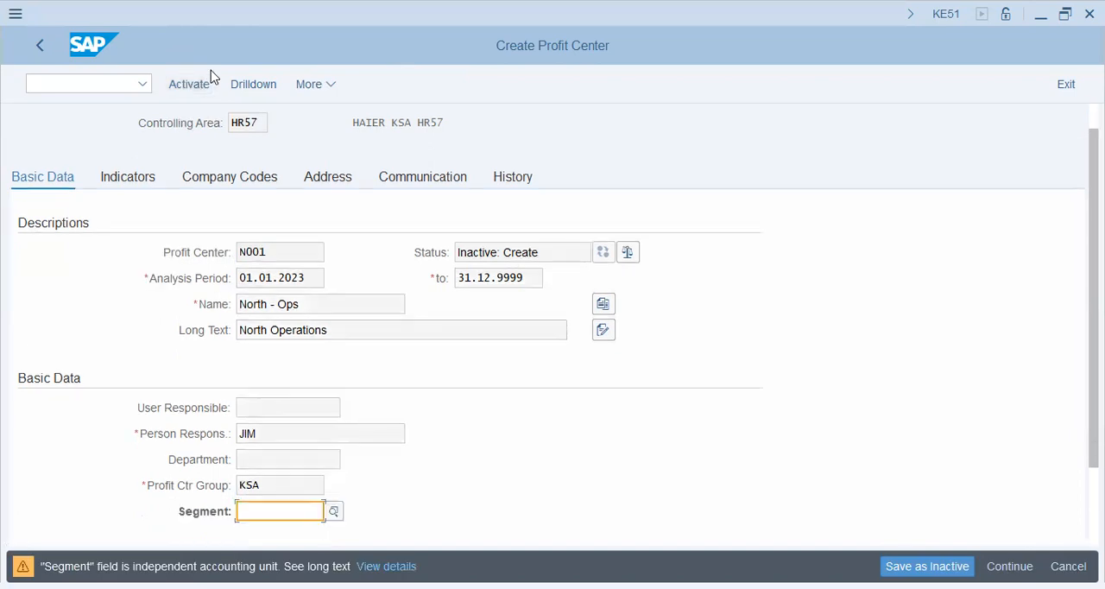
pyautogui.click(208, 83)
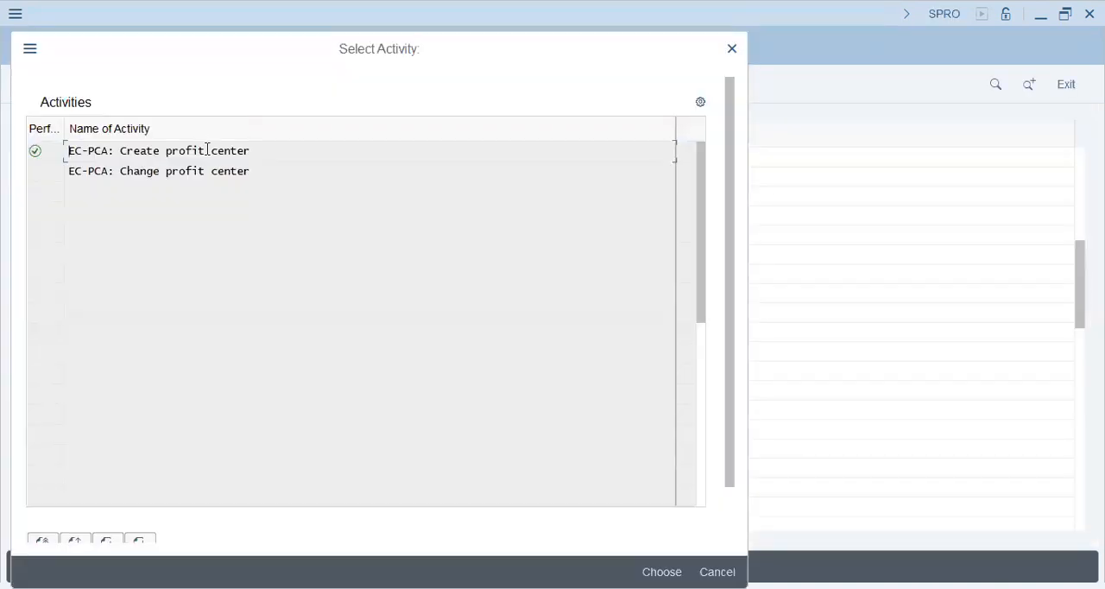
# - Start creating profit center S001 in controlling area HR57, using S001 from controlling area AA42 as the template
pyautogui.press('Return')
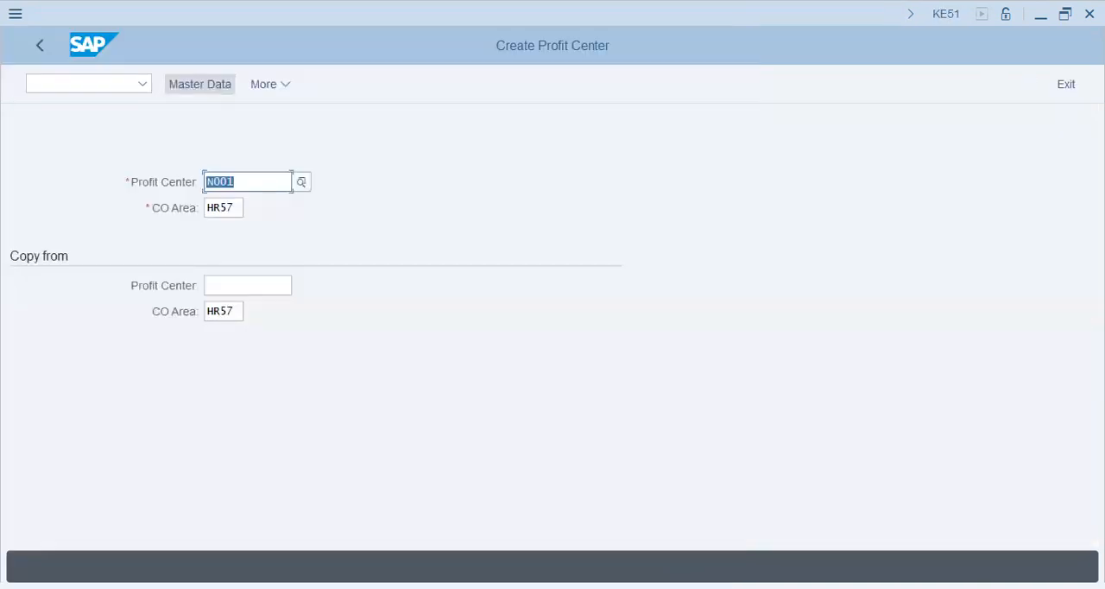
pyautogui.write('2')
pyautogui.press('BackSpace')
pyautogui.write('S001')
pyautogui.press('Tab')
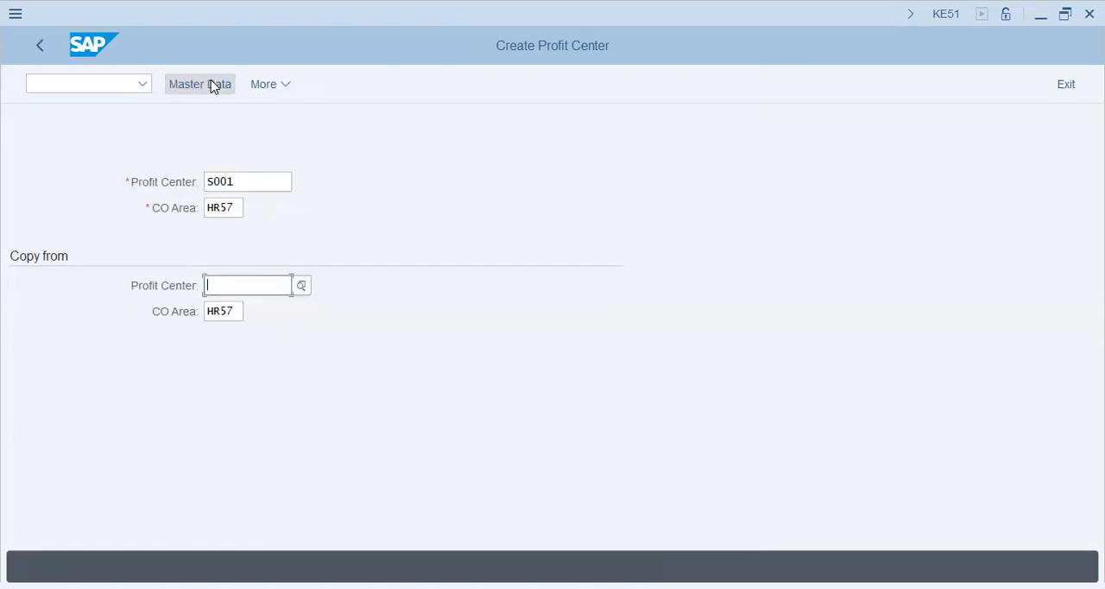
pyautogui.write('S001')
pyautogui.press('Tab')
pyautogui.write('AA42')
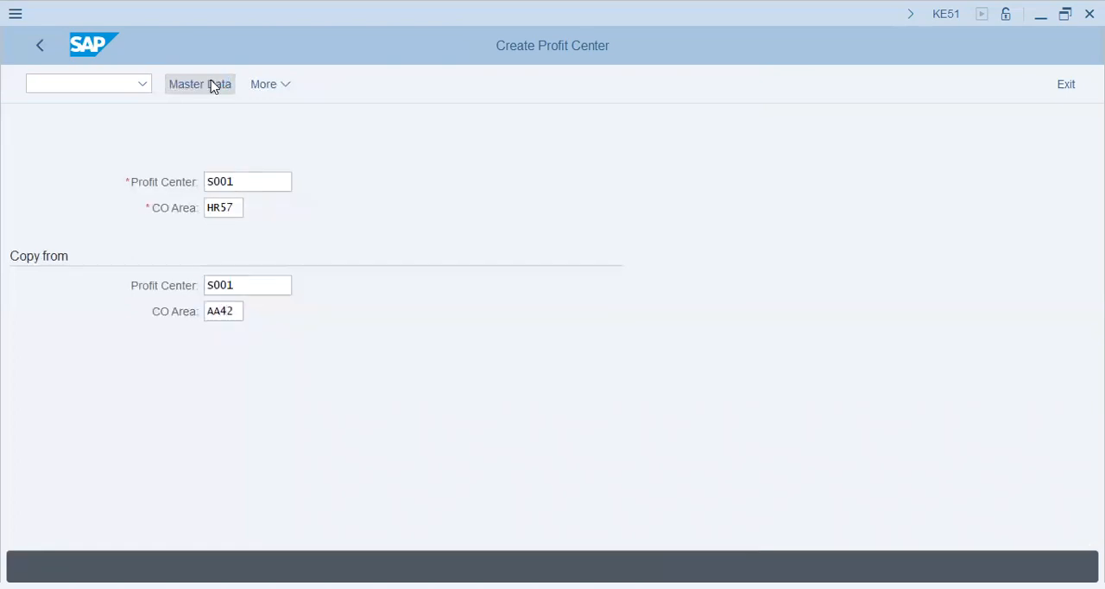
pyautogui.press('Return')
# - Set the profit center group of S001 to KSA and activate the profit center with the segment left empty
pyautogui.click(283, 444)
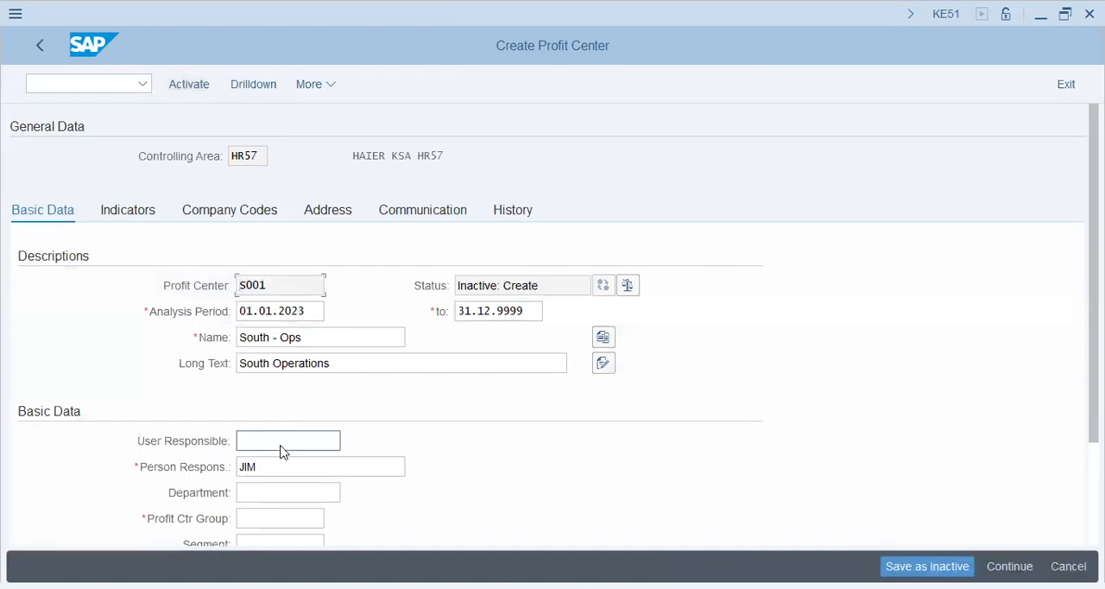
pyautogui.click(290, 518)
pyautogui.write('KSA')
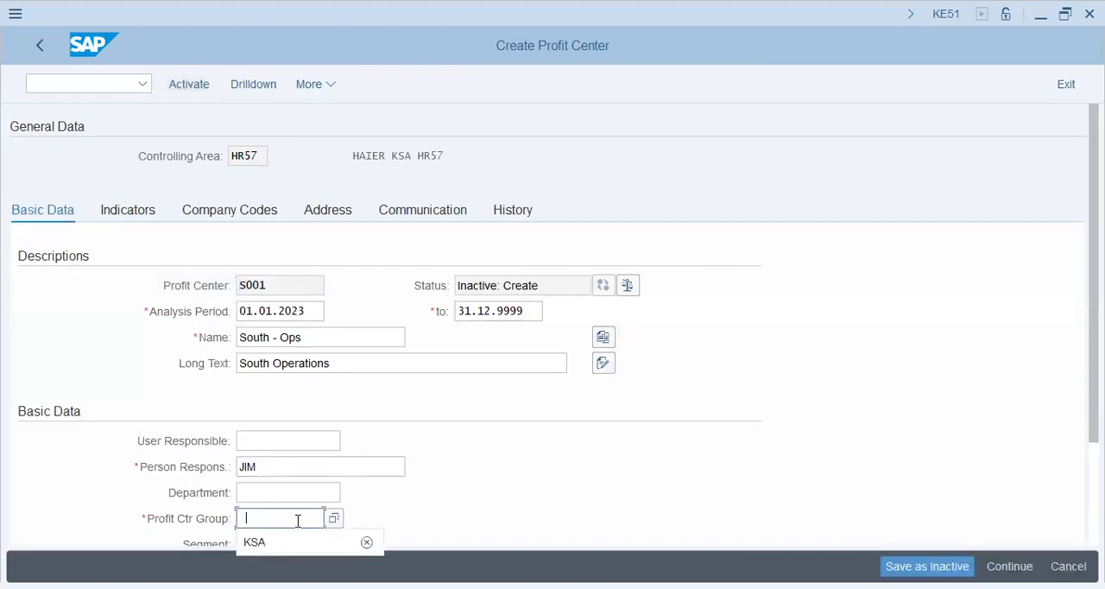
pyautogui.scroll(-2, 575, 446)
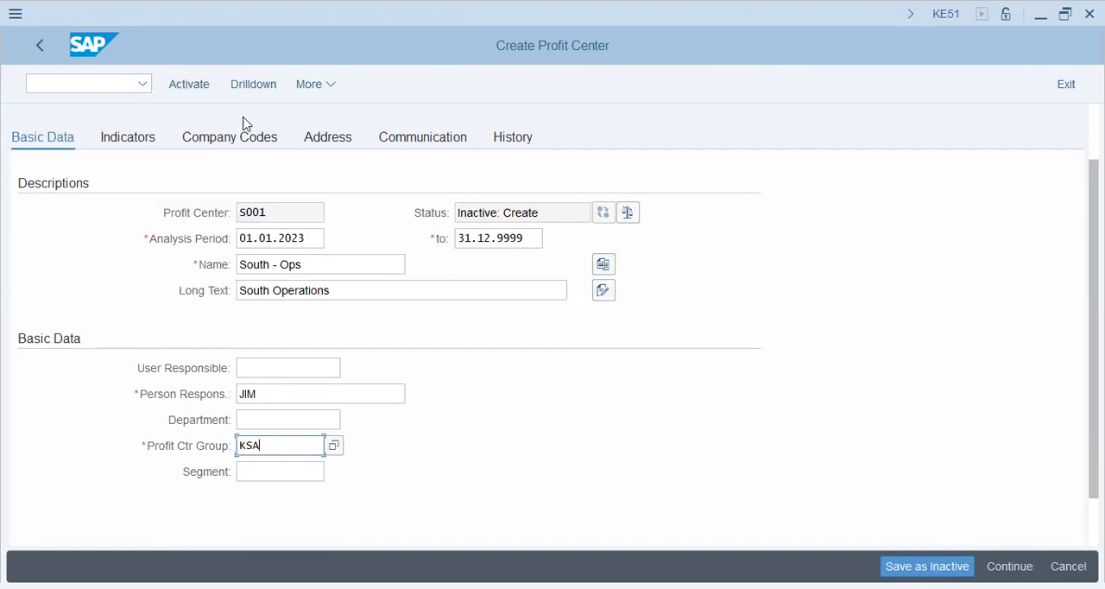
pyautogui.click(186, 84)
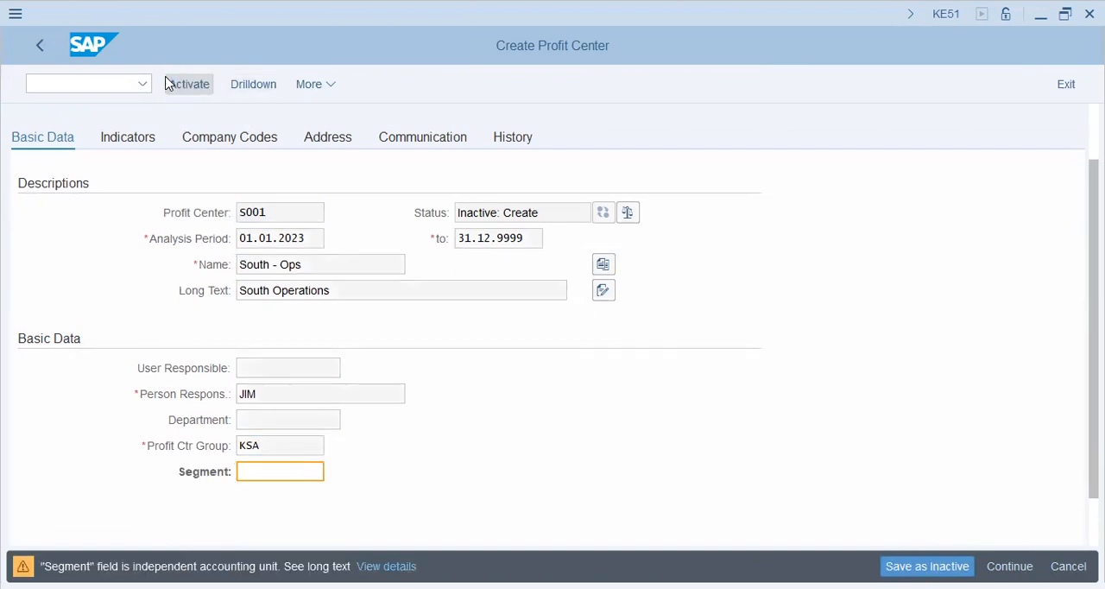
pyautogui.click(170, 84)
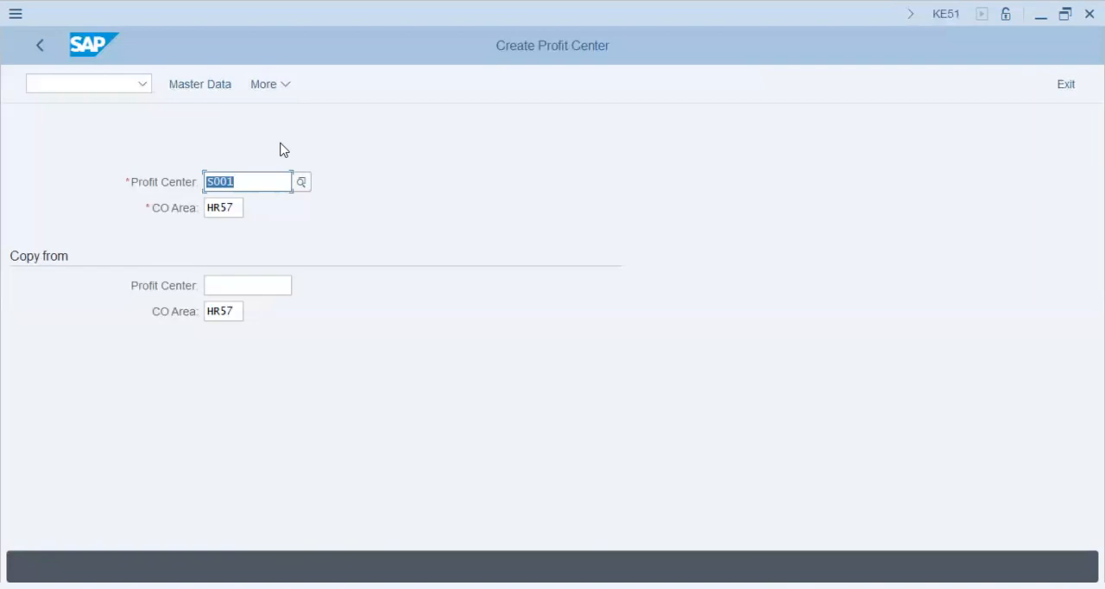
# - Start creating profit center C001 in controlling area HR57, using C001 from controlling area AA42 as the template
pyautogui.write('C001')
pyautogui.press('Down')
pyautogui.press('Down')
pyautogui.press('Down')
pyautogui.press('Up')
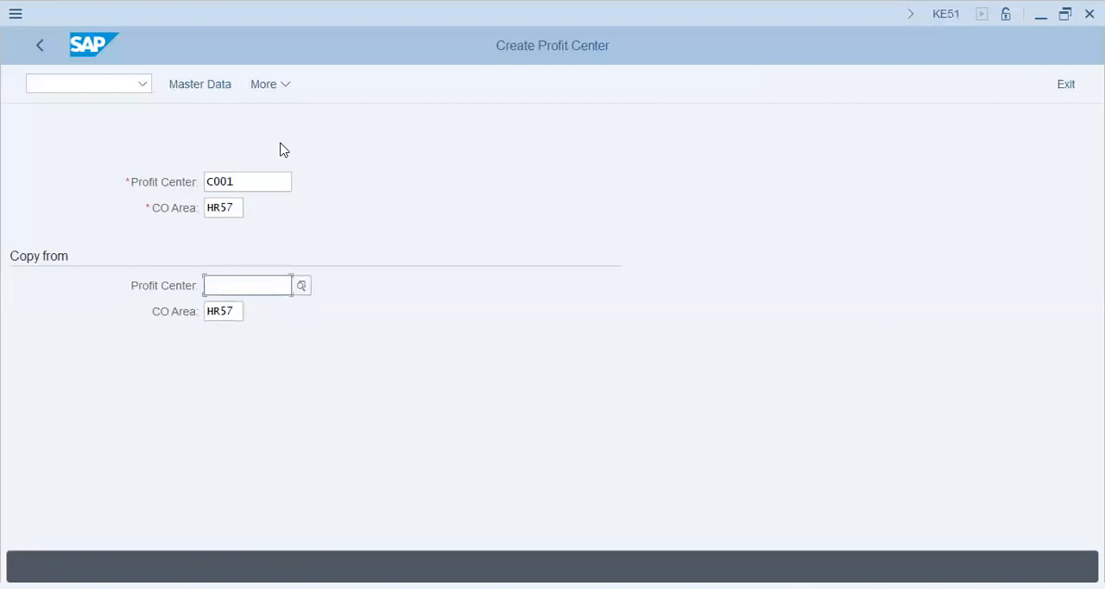
pyautogui.write('C001')
pyautogui.press('Tab')
pyautogui.write('AA42')
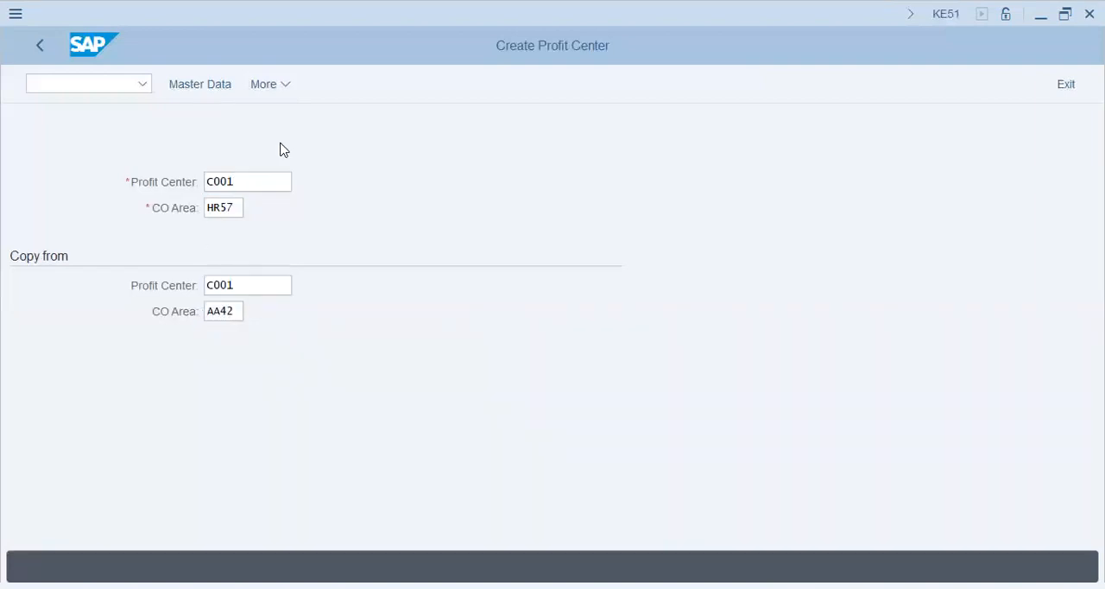
pyautogui.press('Return')
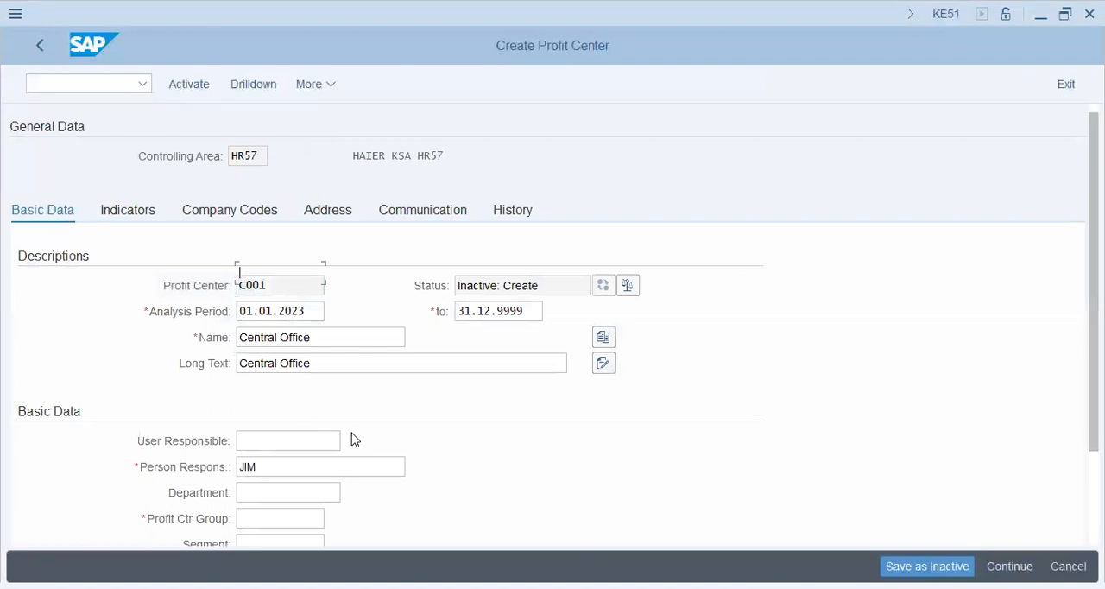
# - Assign profit center C001 to the KSA group, activate it with the segment left empty, and close the activity selection
pyautogui.scroll(-1, 310, 445)
pyautogui.click(273, 440)
pyautogui.click(279, 469)
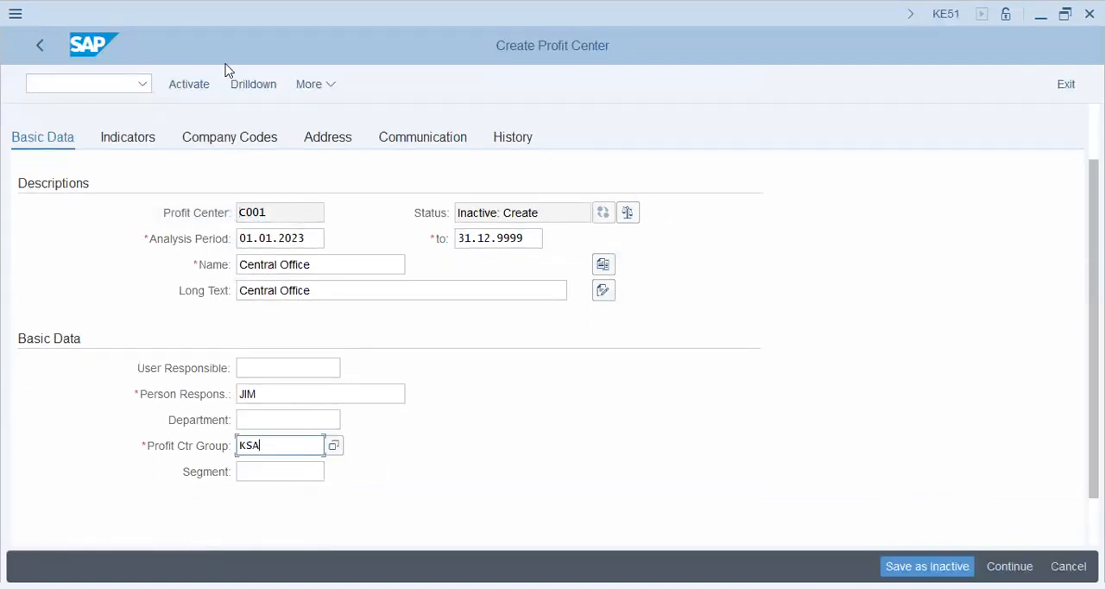
pyautogui.click(197, 82)
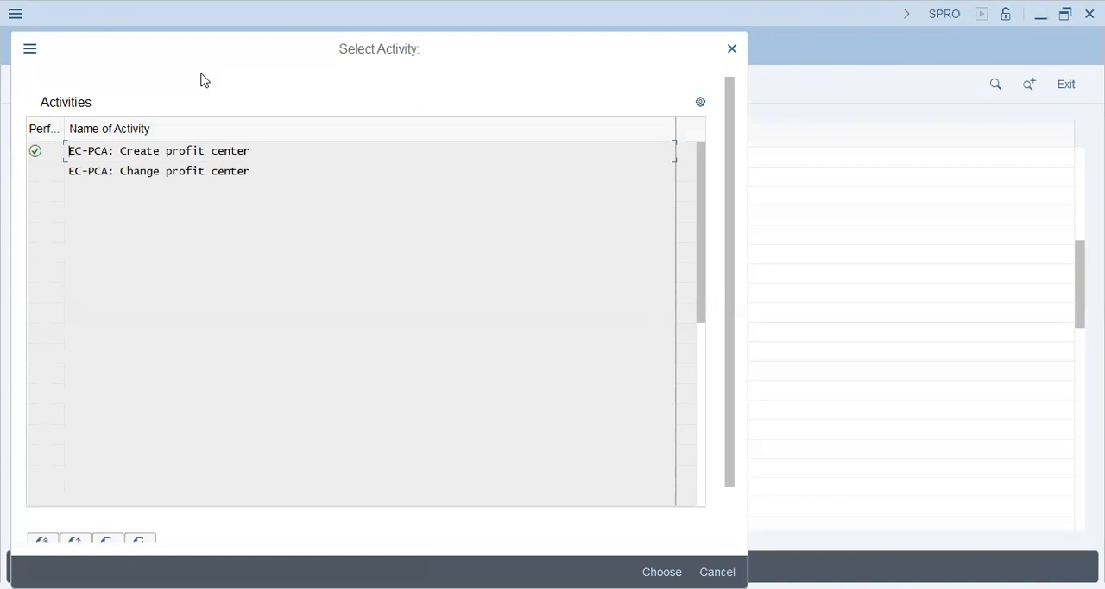
pyautogui.press('Escape')
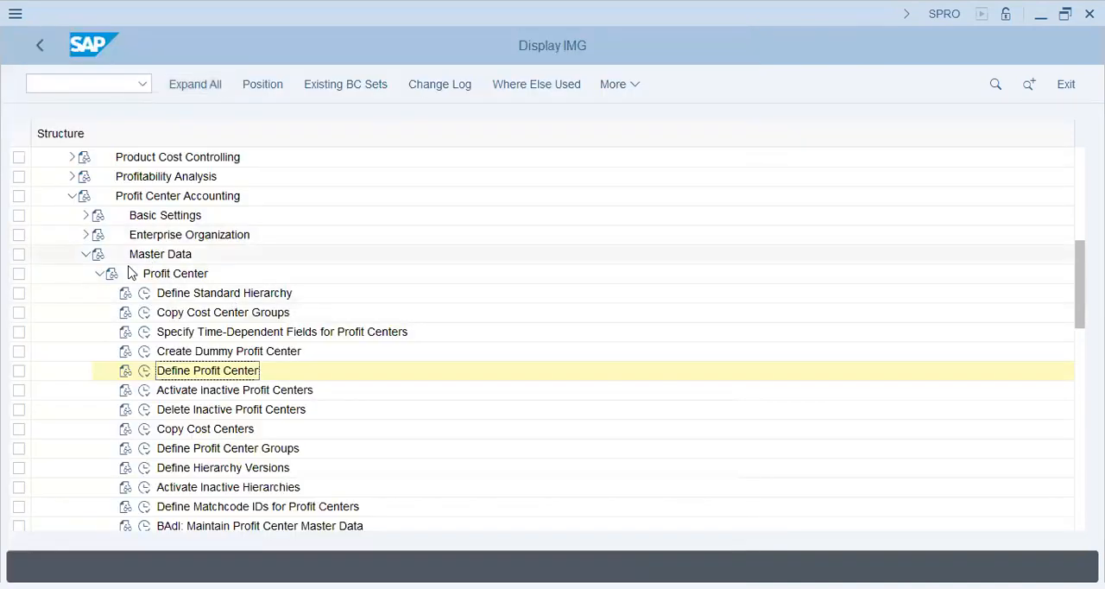
# - Collapse Profit Center Accounting and expand Financial Accounting > General Ledger Accounting > Master Data > Profit Center in the implementation guide
pyautogui.click(72, 196)
pyautogui.scroll(3, 66, 256)
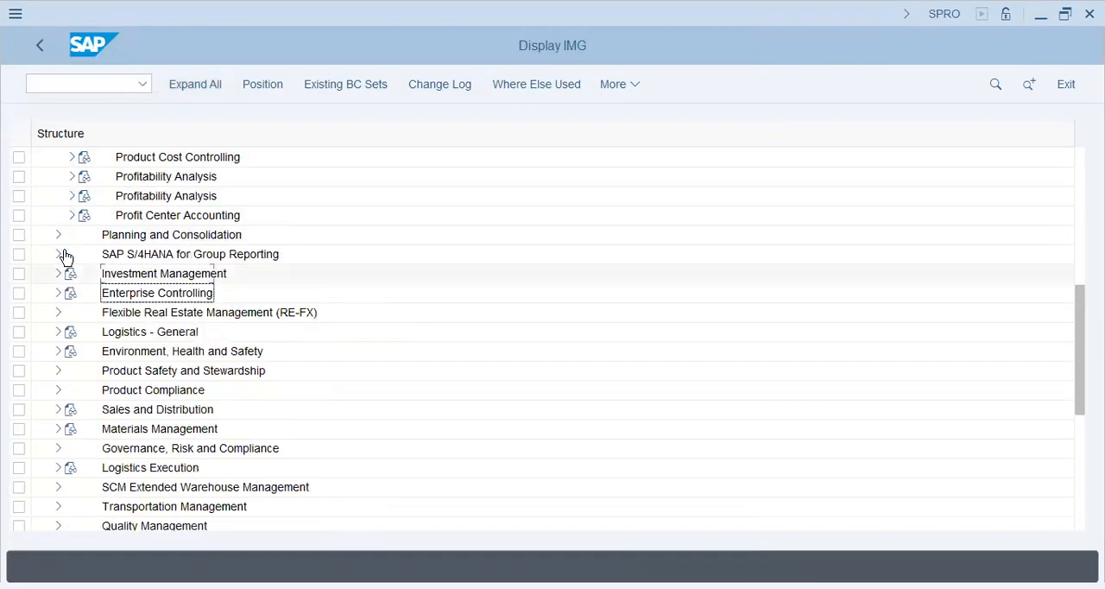
pyautogui.scroll(6, 65, 256)
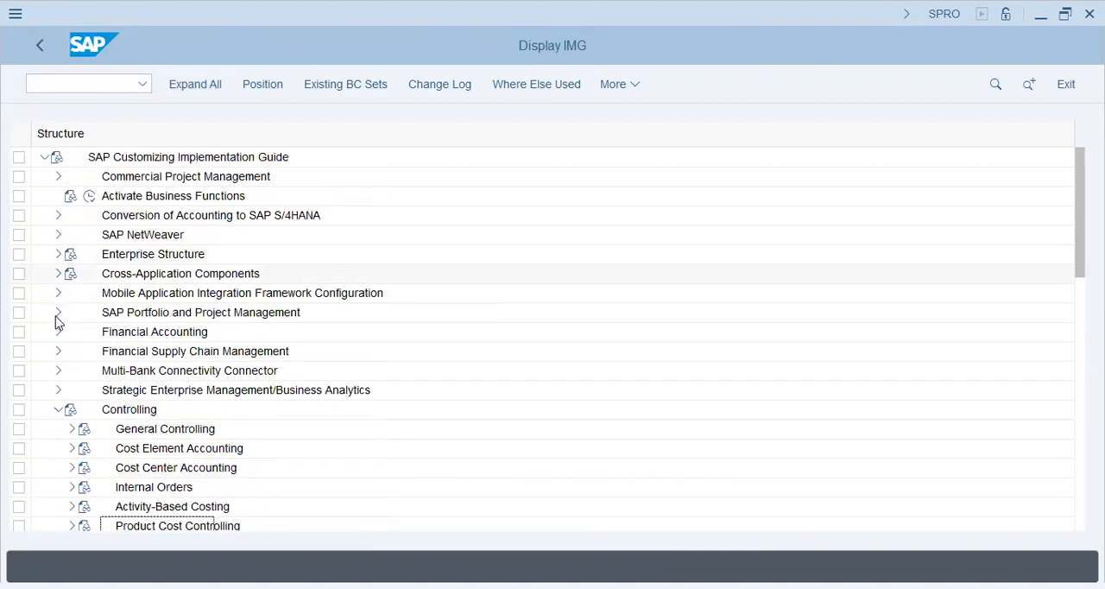
pyautogui.click(56, 335)
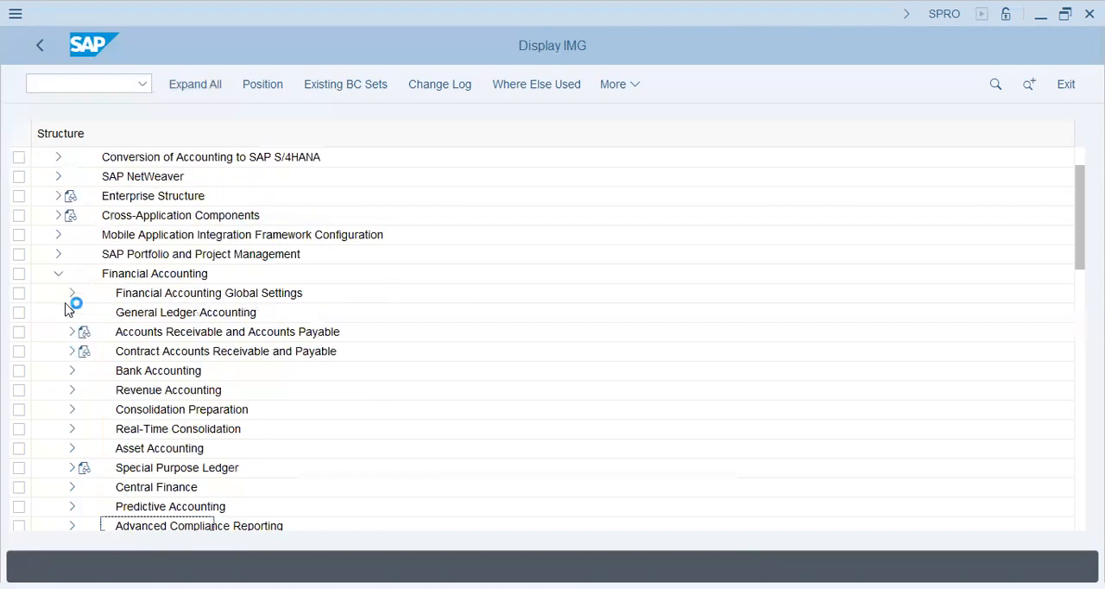
pyautogui.click(74, 312)
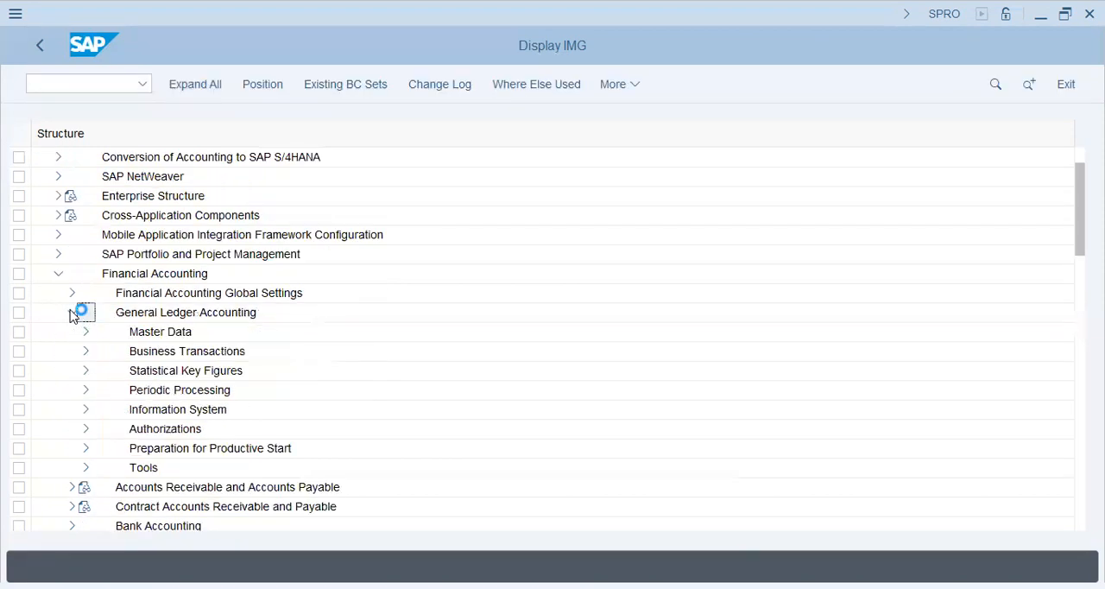
pyautogui.click(84, 331)
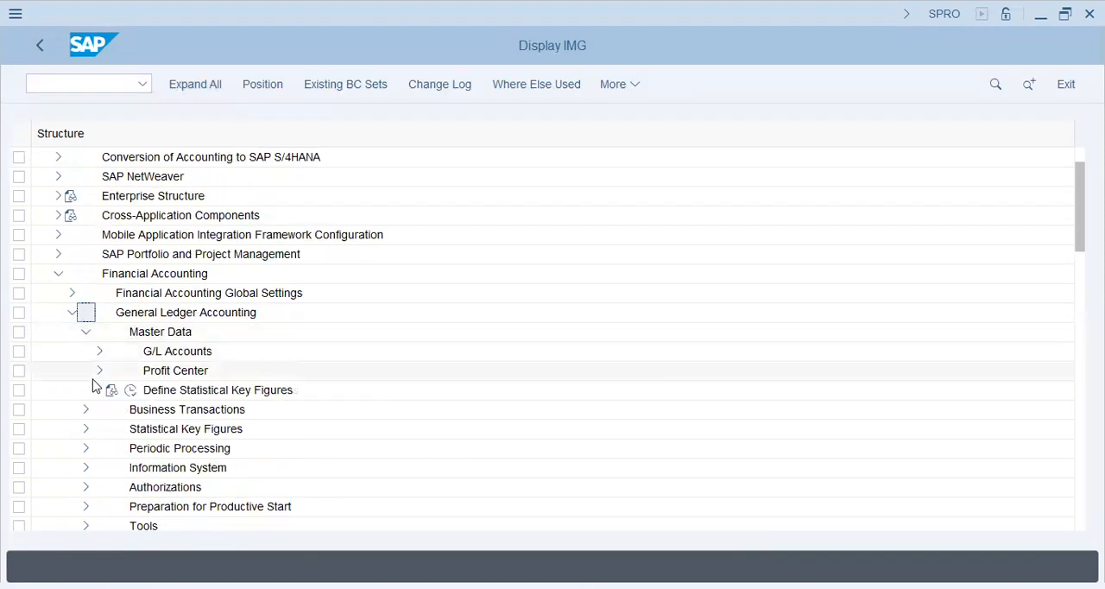
pyautogui.click(100, 370)
# - Open the Assign Default Profit Center to Accounts activity for company code AA42
pyautogui.click(213, 351)
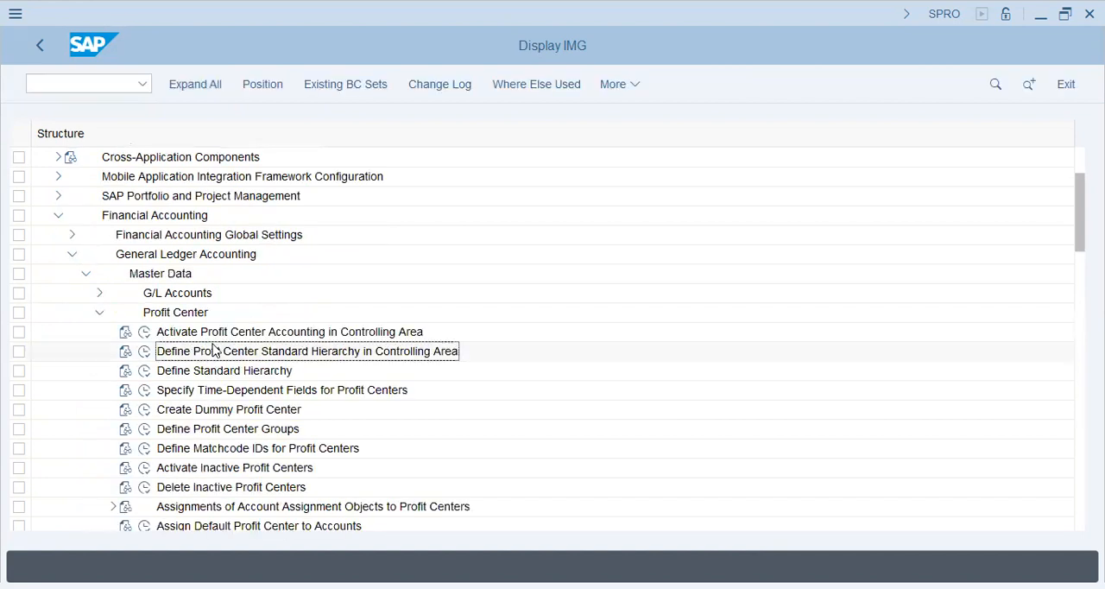
pyautogui.click(216, 371)
pyautogui.click(218, 428)
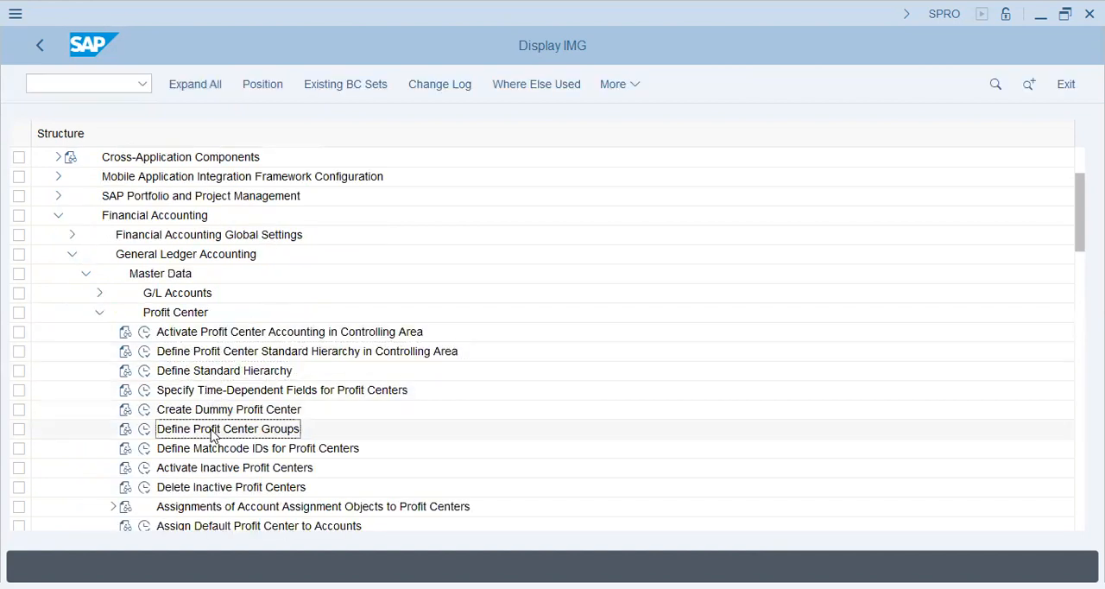
pyautogui.scroll(-2, 211, 414)
pyautogui.click(199, 487)
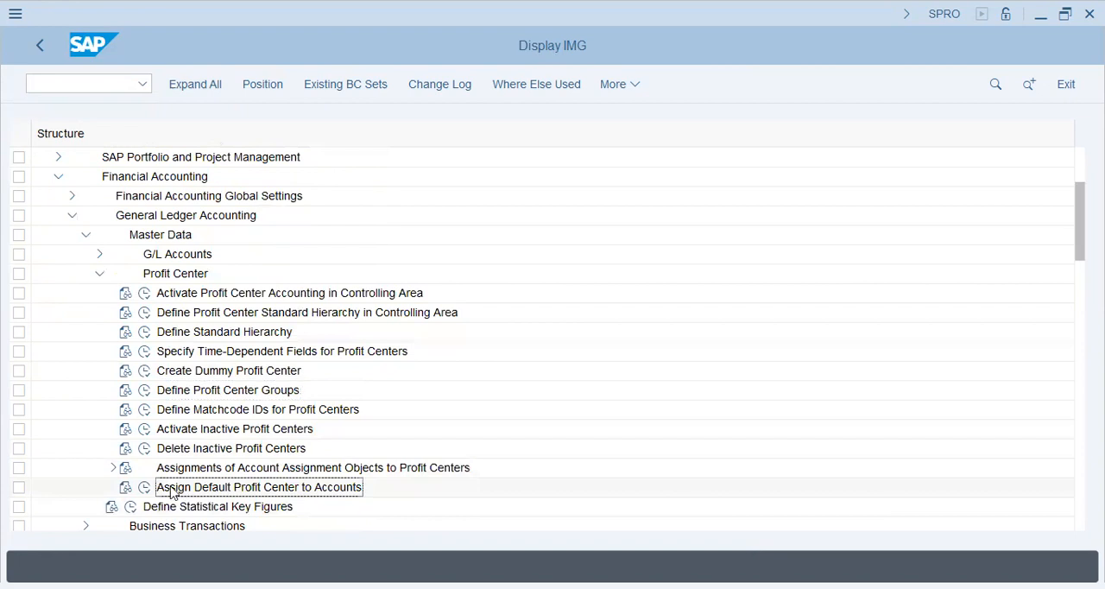
pyautogui.click(145, 488)
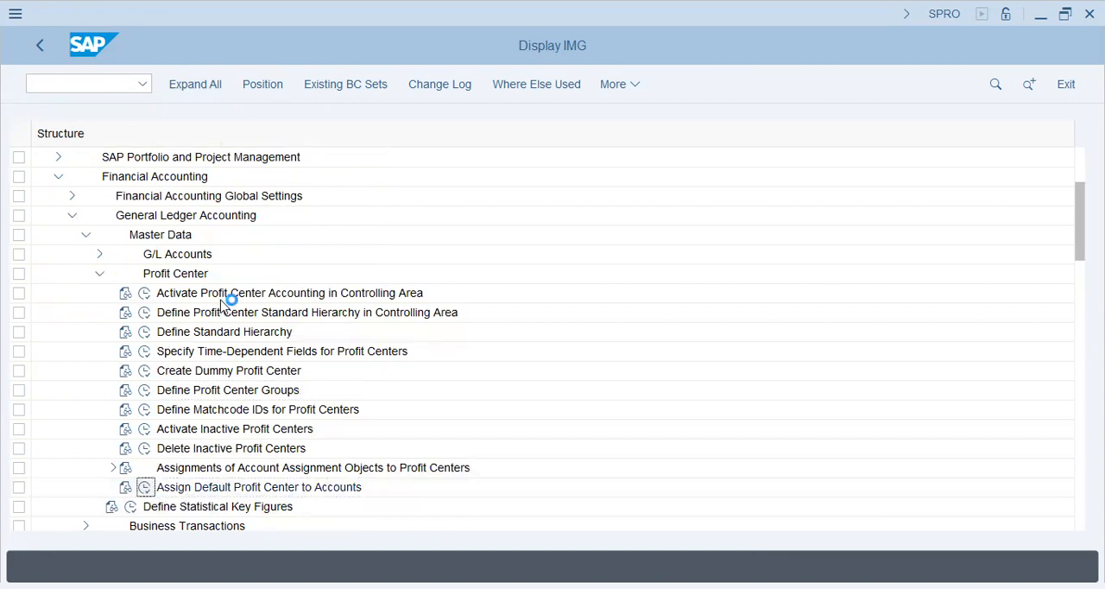
pyautogui.write('AA42')
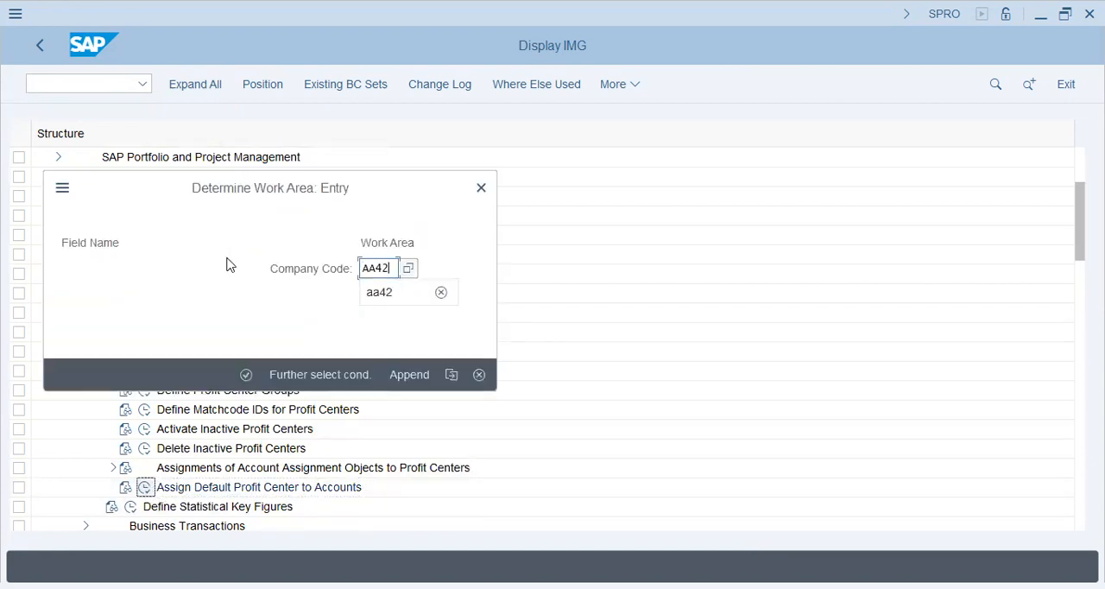
pyautogui.press('Return')
# - Copy all account ranges with their default profit centers from company code AA42 and return to the implementation guide
pyautogui.click(238, 257)
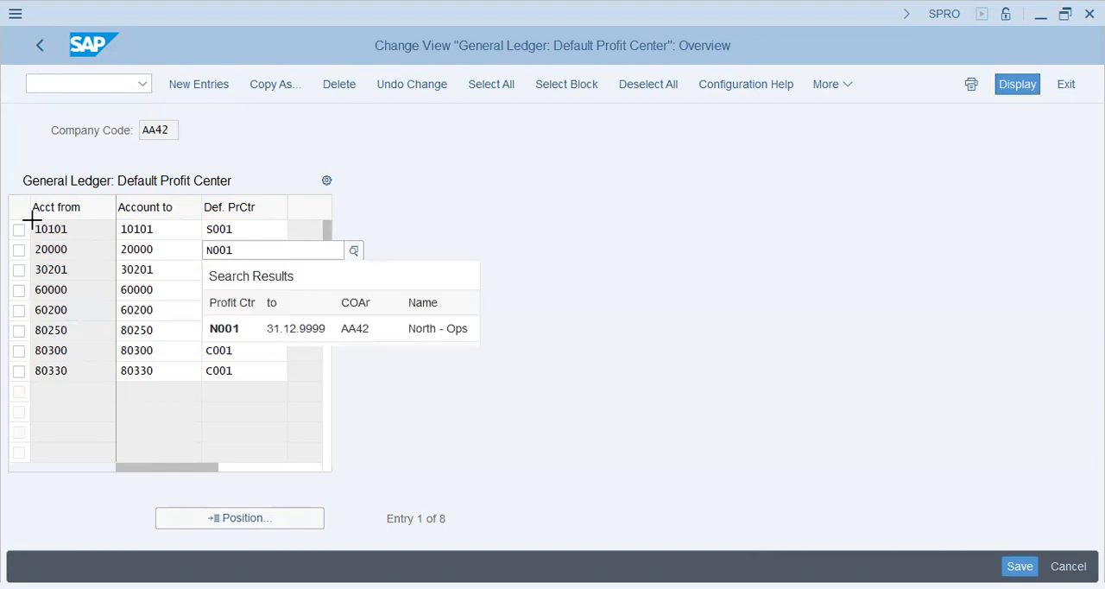
pyautogui.moveTo(32, 220); pyautogui.dragTo(235, 378)
pyautogui.hotkey('ctrl', 'c')
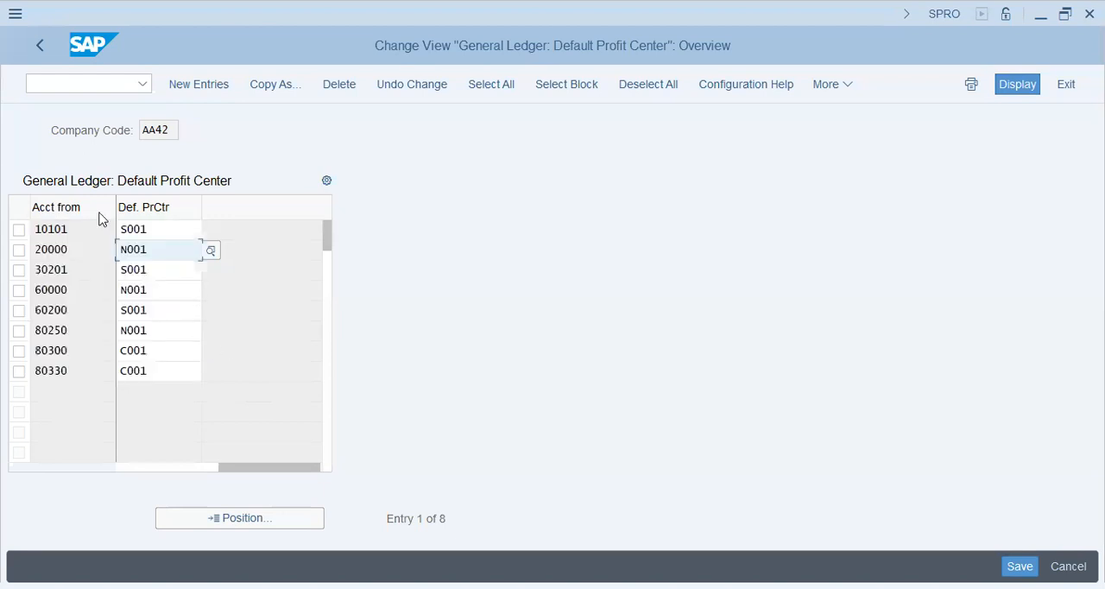
pyautogui.click(37, 45)
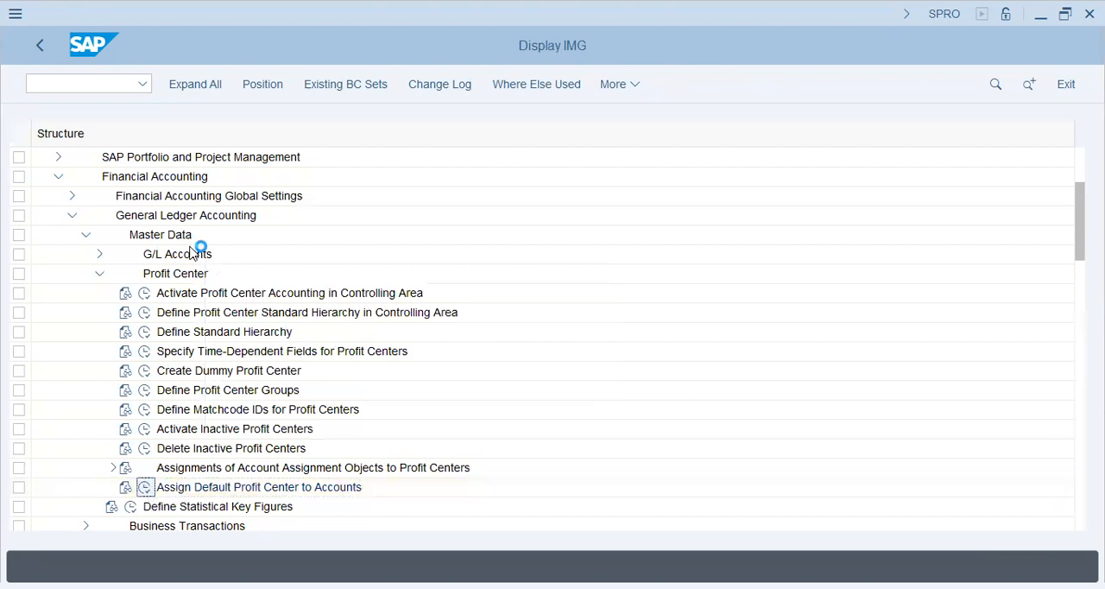
# - Try to paste the copied default profit center assignments as new entries for company code HR57, discarding the changes
pyautogui.write('HR57')
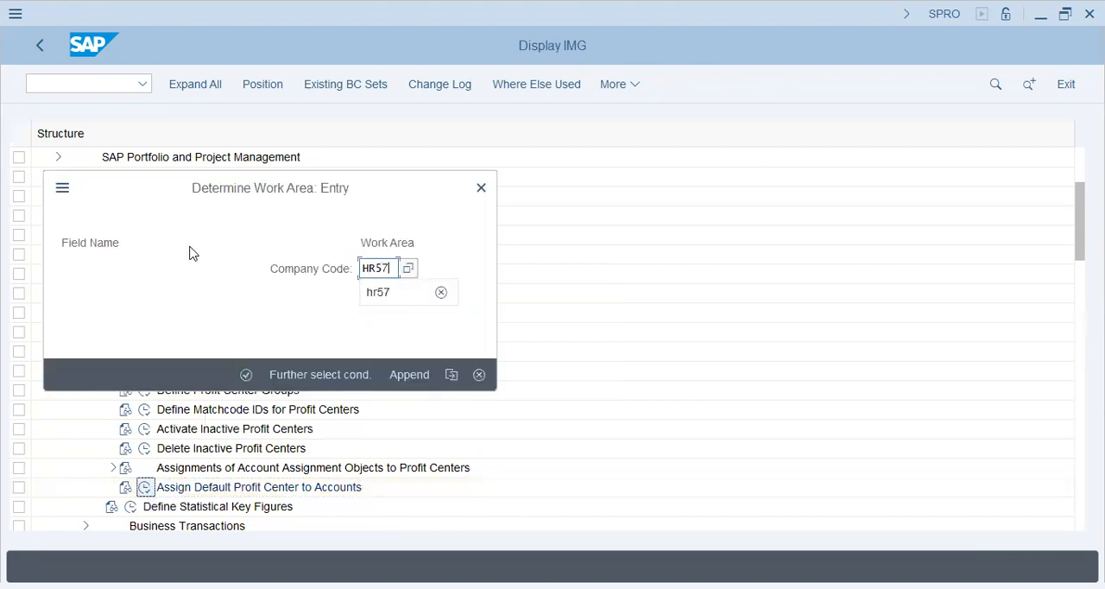
pyautogui.press('Return')
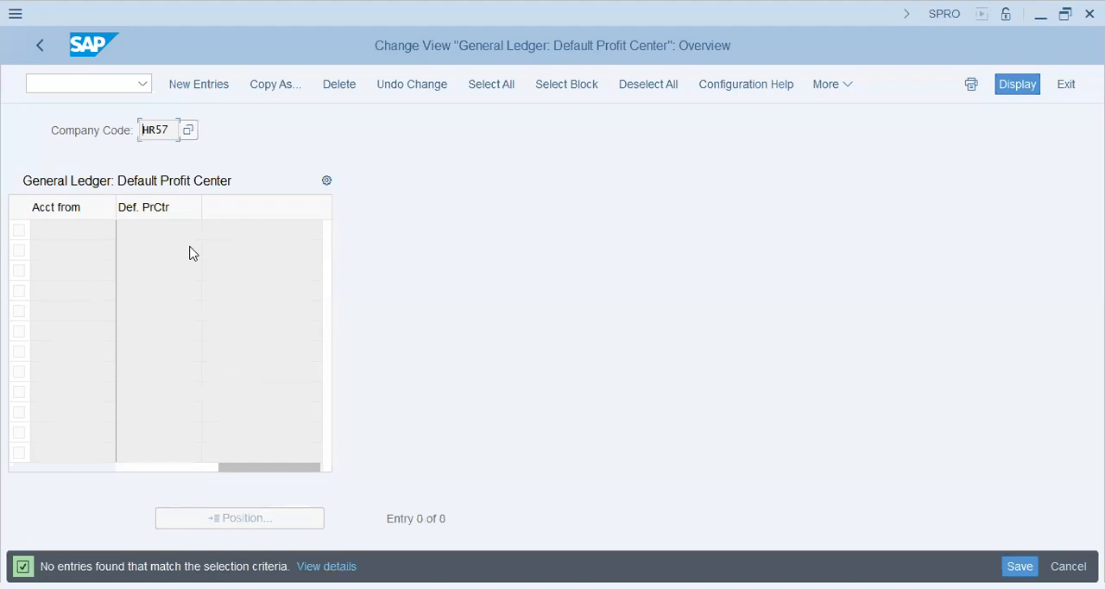
pyautogui.click(217, 87)
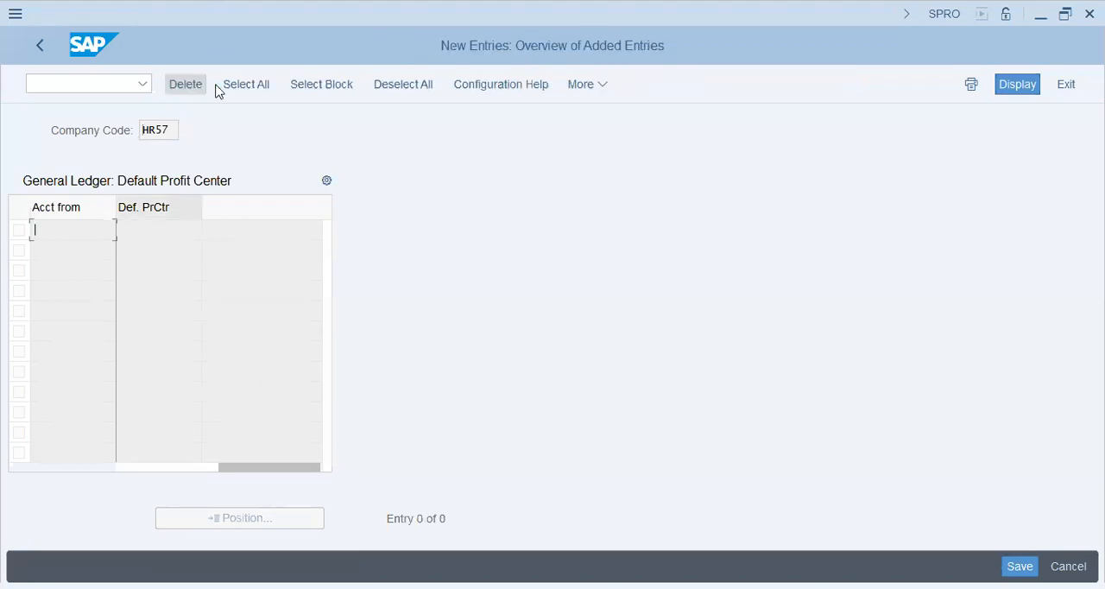
pyautogui.hotkey('ctrl', 'v')
pyautogui.press('Return')
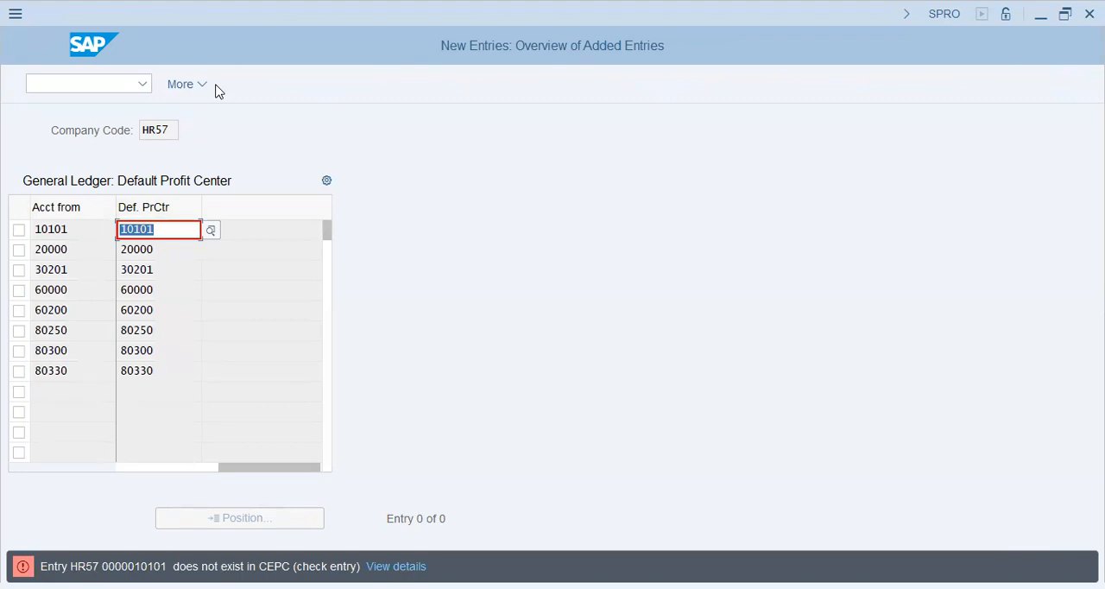
pyautogui.press('Return')
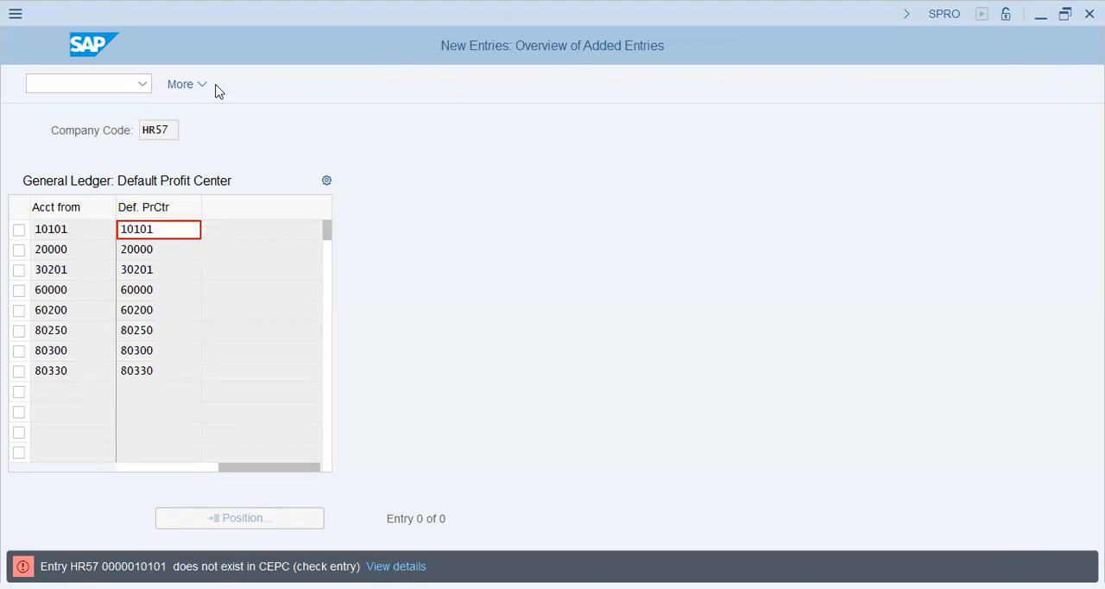
pyautogui.press('F12')
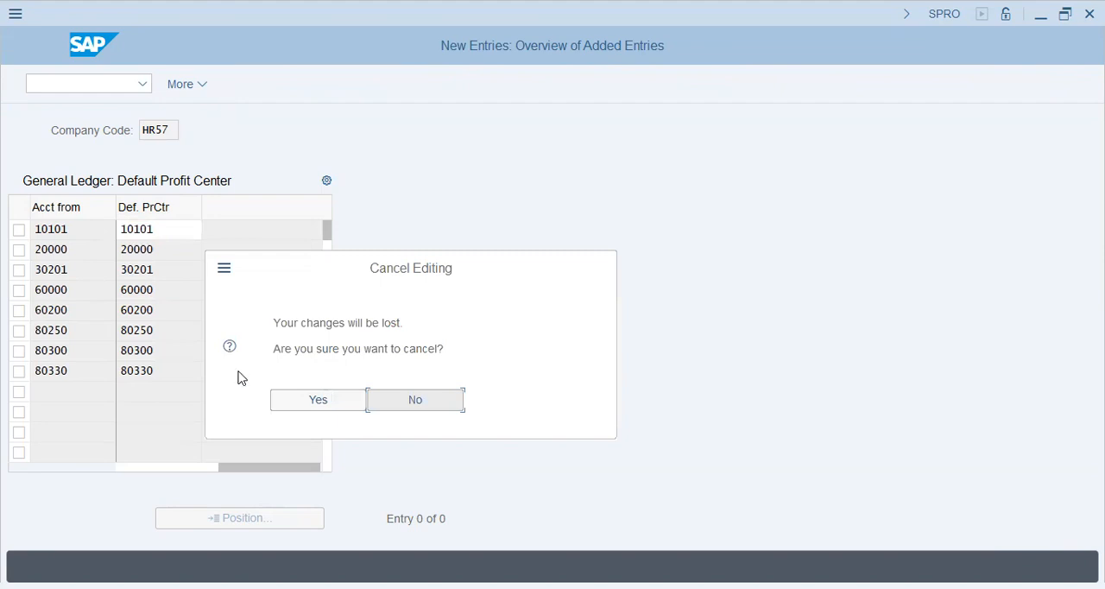
pyautogui.click(292, 403)
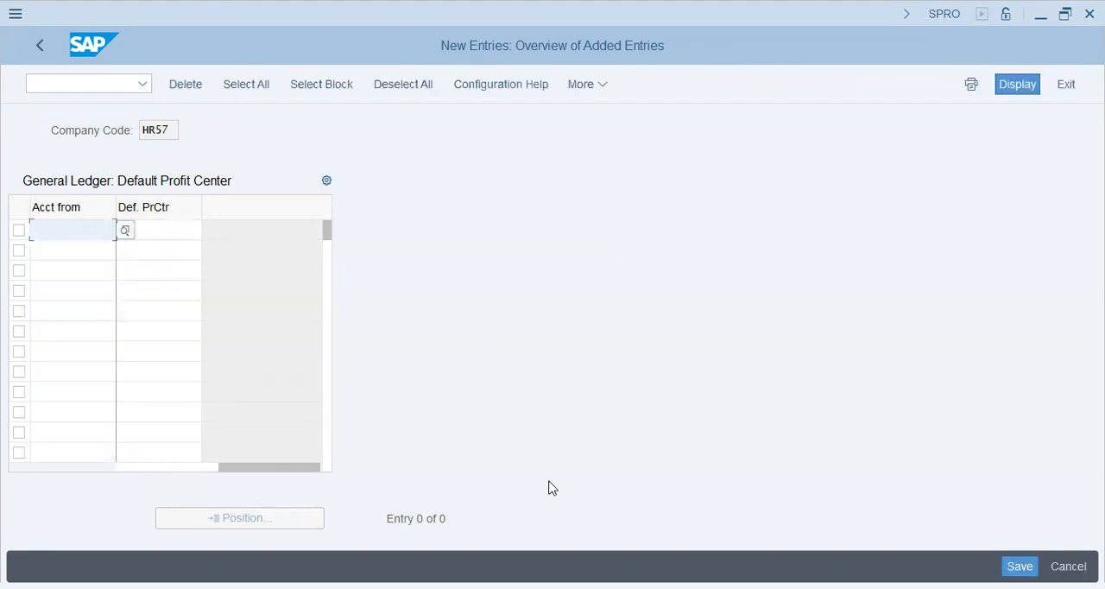
pyautogui.click(40, 47)
pyautogui.press('F3')
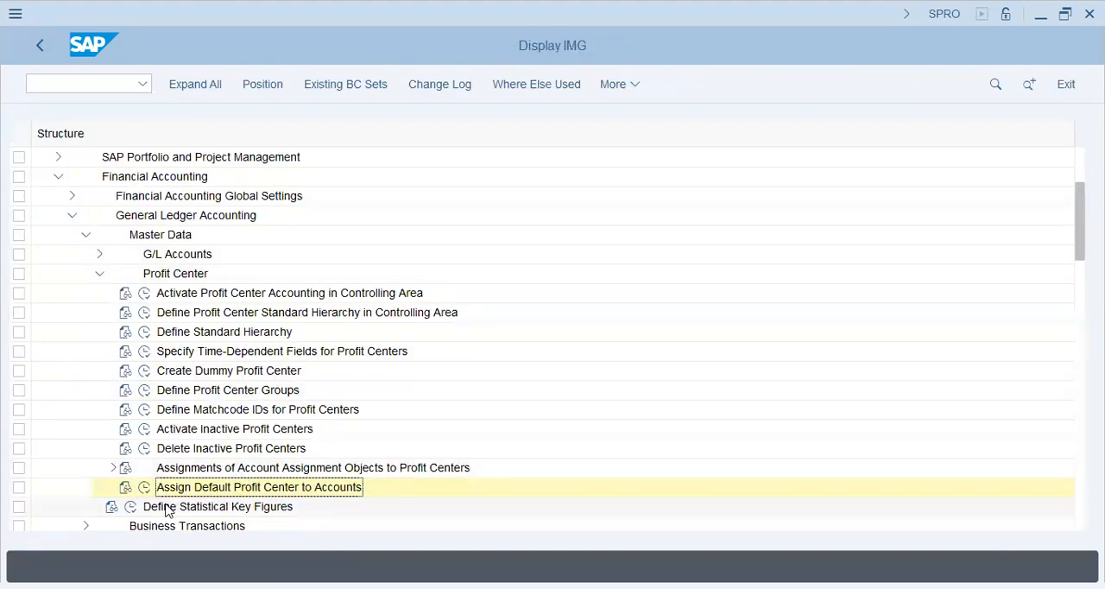
# - Reopen the default profit center assignments for company code AA42 and copy the Account to and Def. PrCtr values of all rows
pyautogui.click(144, 487)
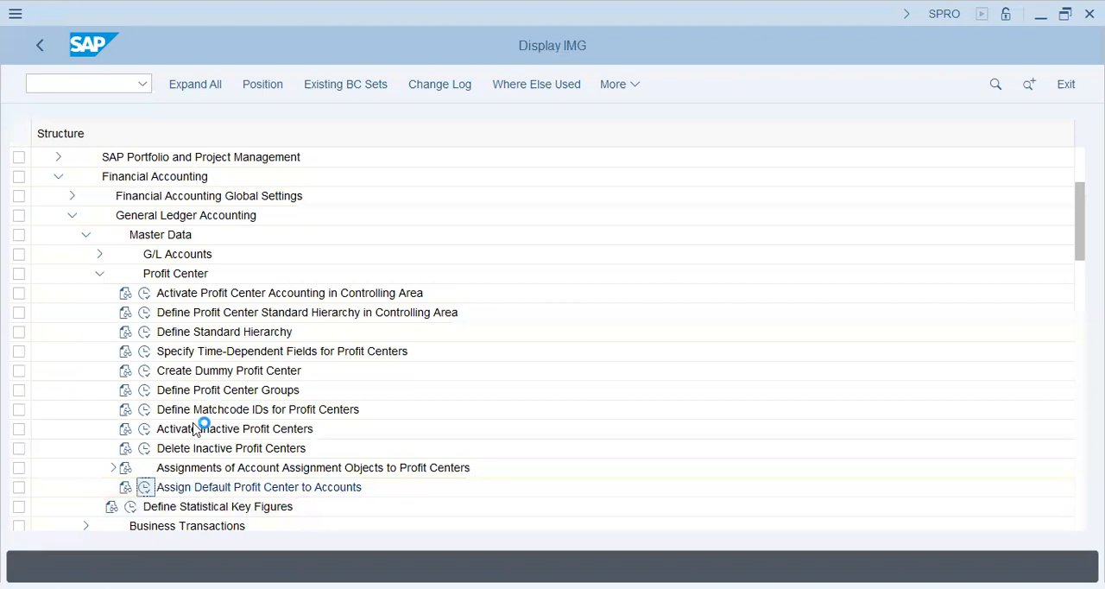
pyautogui.write('AA42')
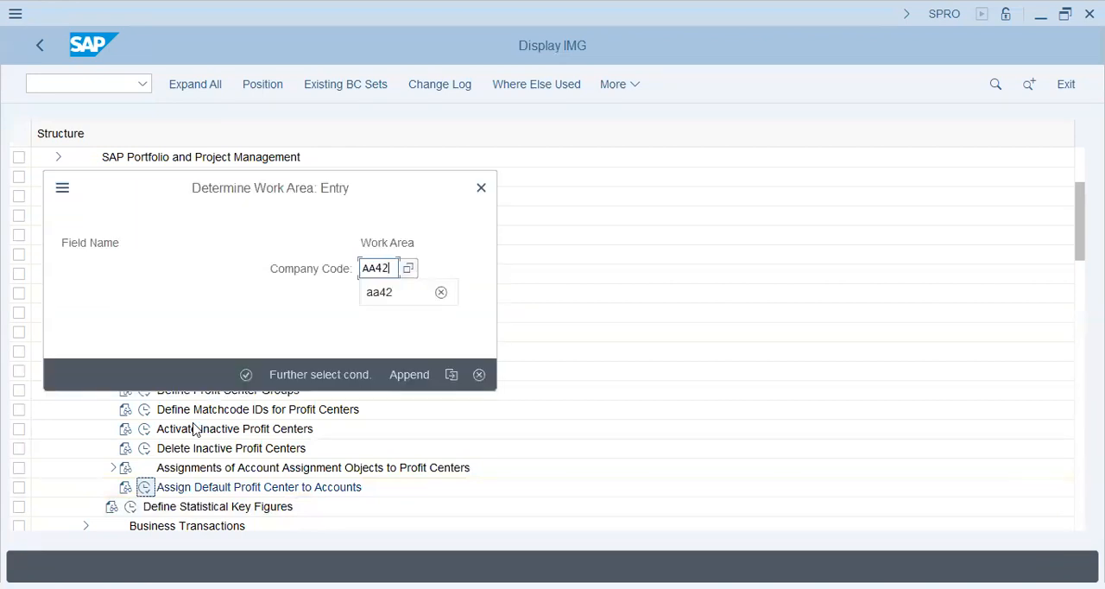
pyautogui.press('Return')
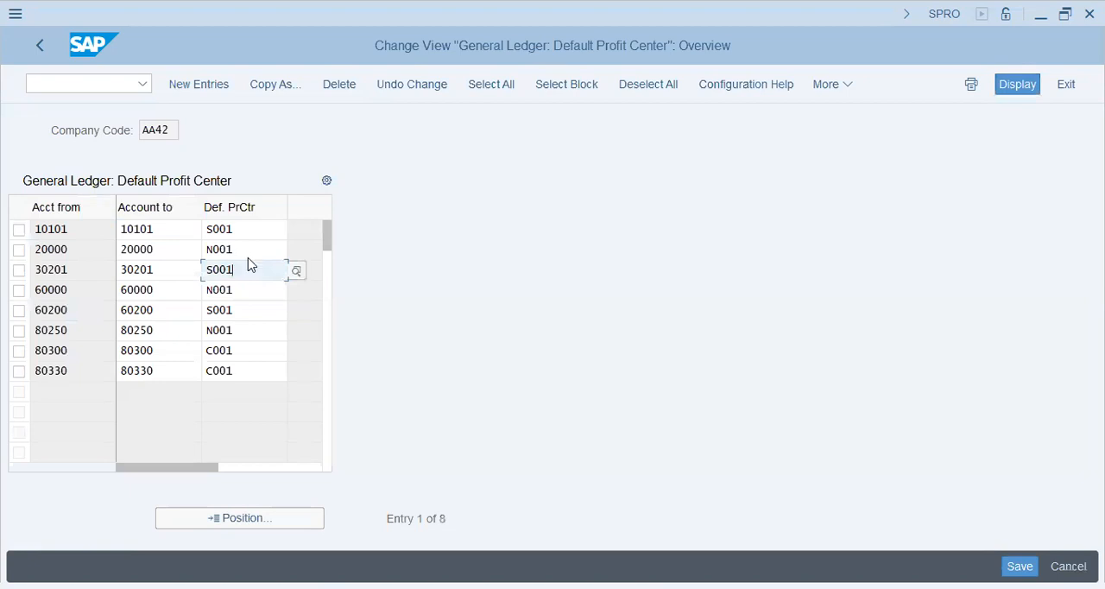
pyautogui.press('Up')
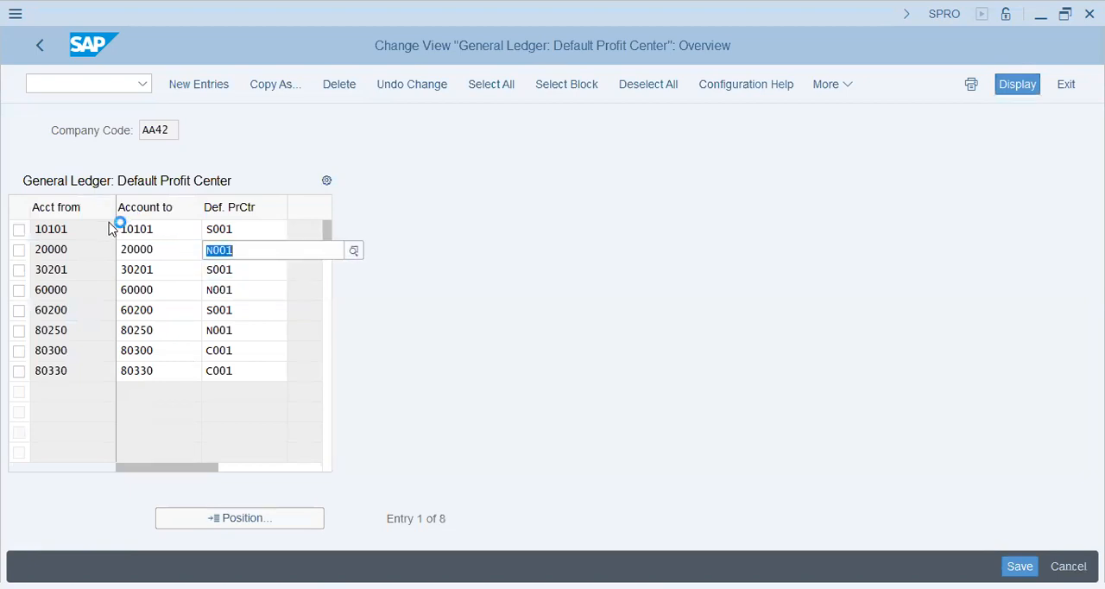
pyautogui.hotkey('ctrl', 'y')
pyautogui.moveTo(124, 231); pyautogui.dragTo(257, 370)
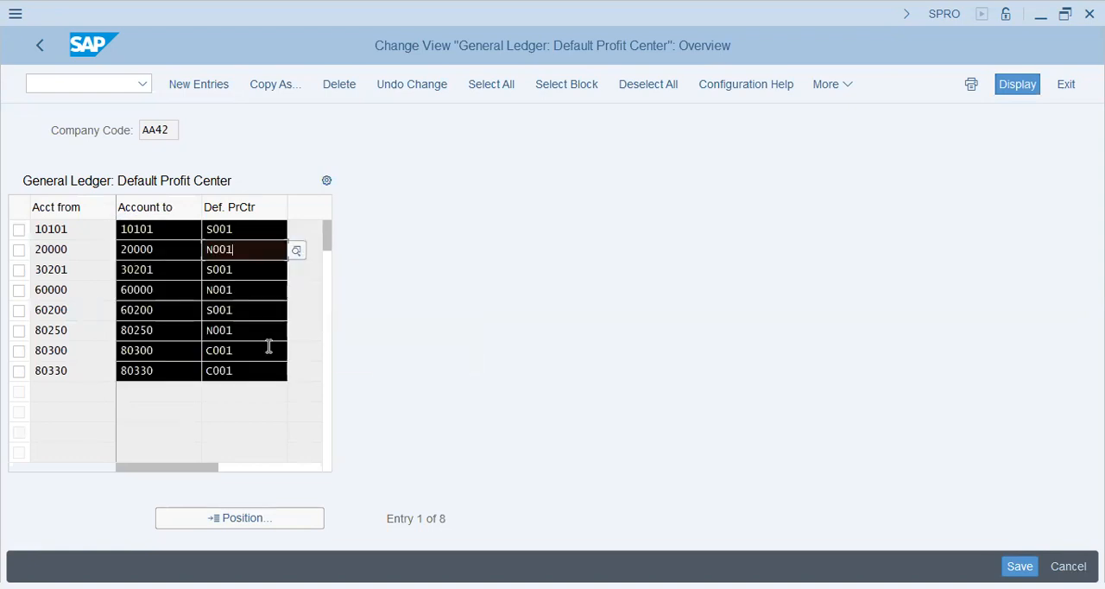
pyautogui.hotkey('ctrl', 'c')
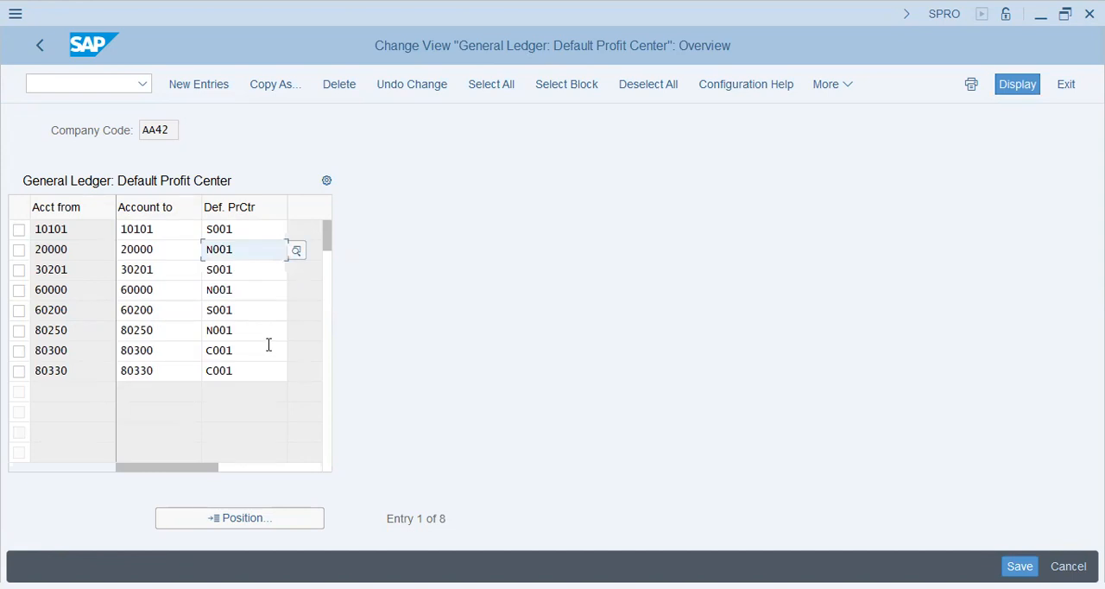
pyautogui.click(78, 82)
pyautogui.write('/')
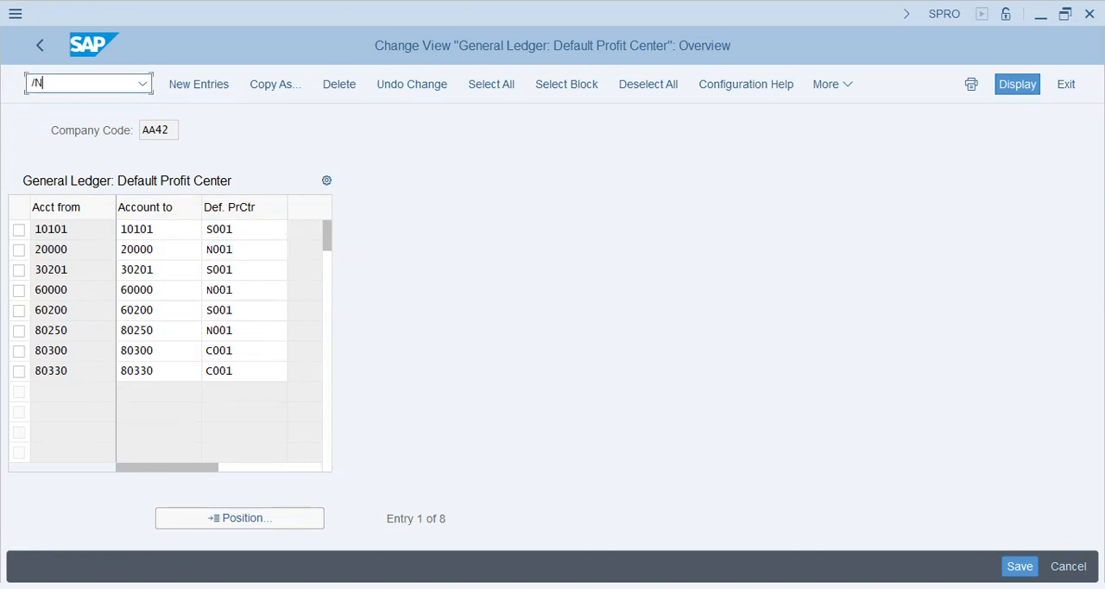
pyautogui.write('n')
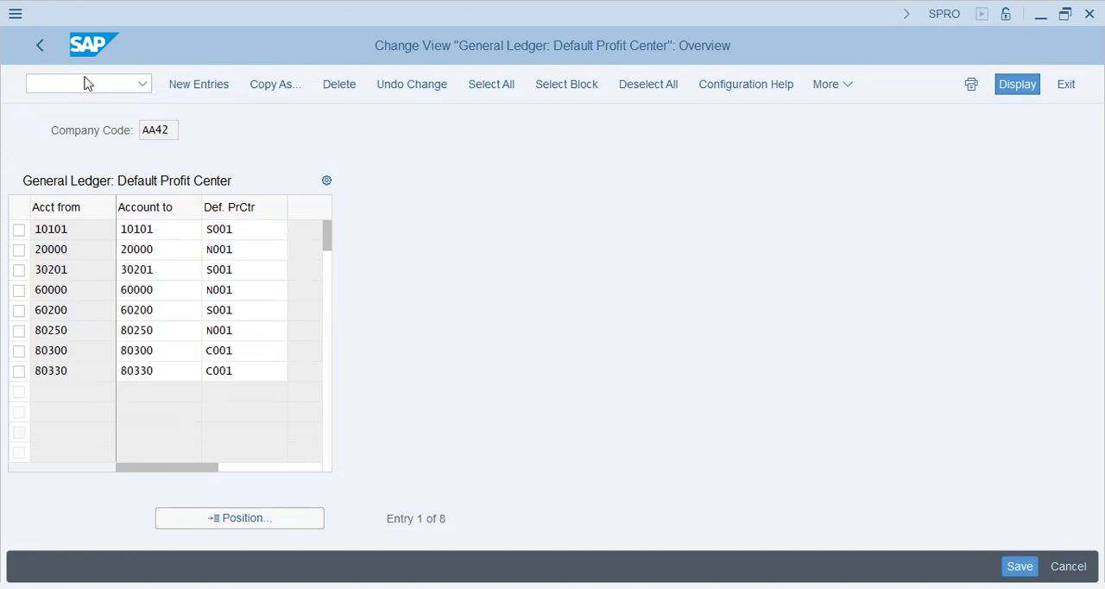
# - Leave the AA42 assignments and open the Assign Default Profit Center to Accounts activity for company code HR57
pyautogui.press('Return')
pyautogui.click(316, 401)
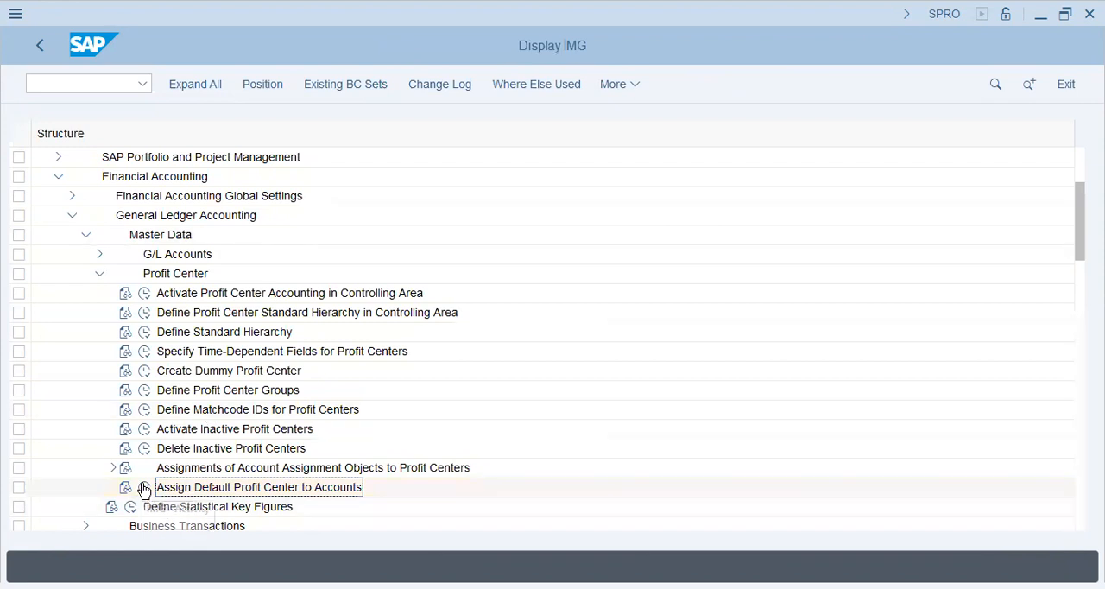
pyautogui.click(183, 373)
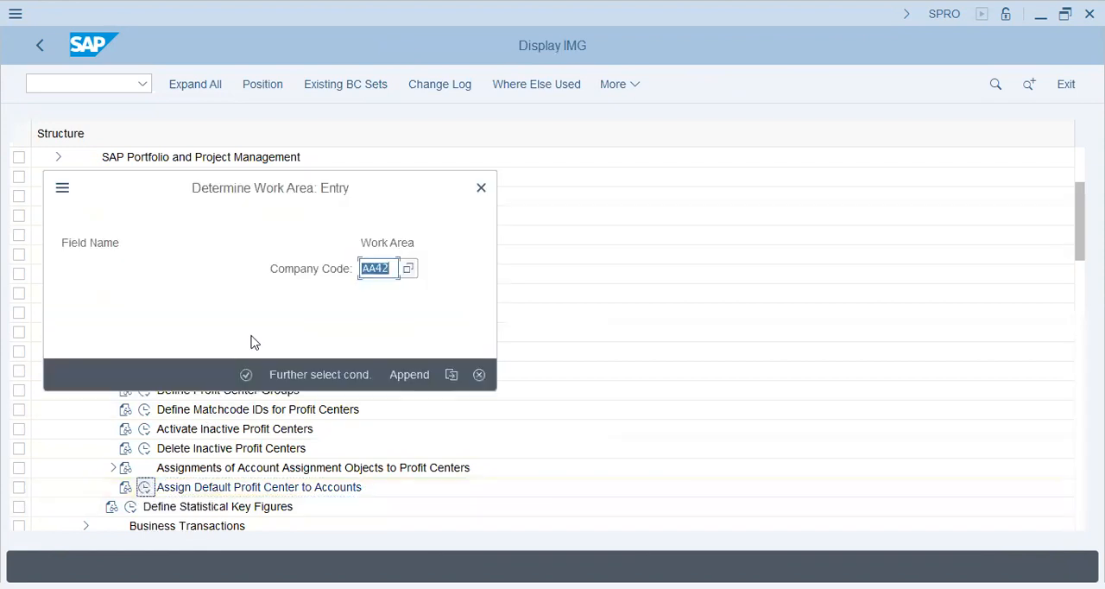
pyautogui.write('HR57')
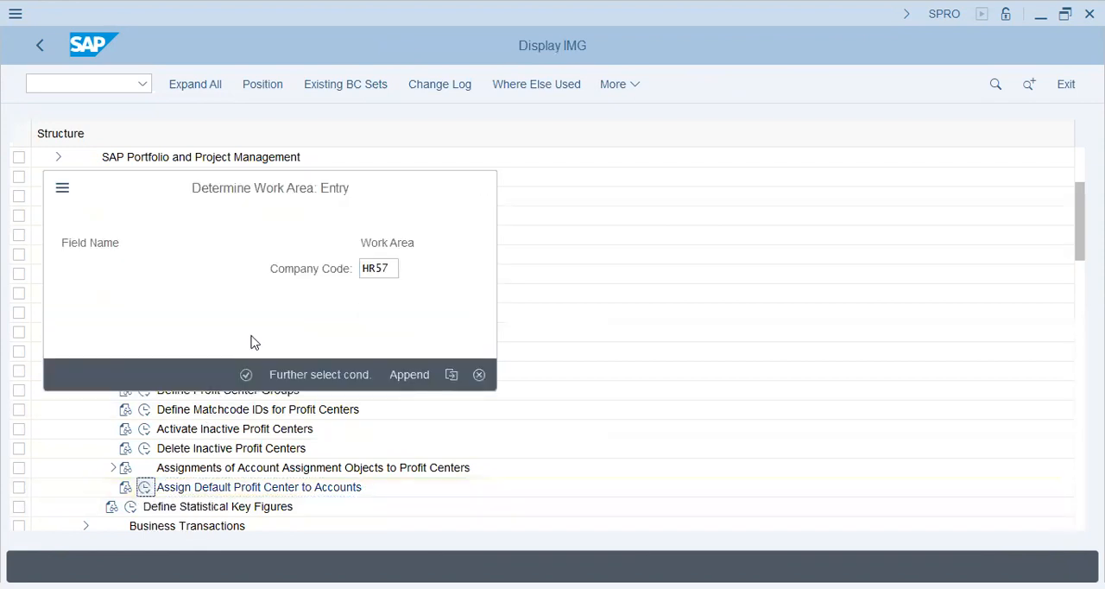
pyautogui.press('Return')
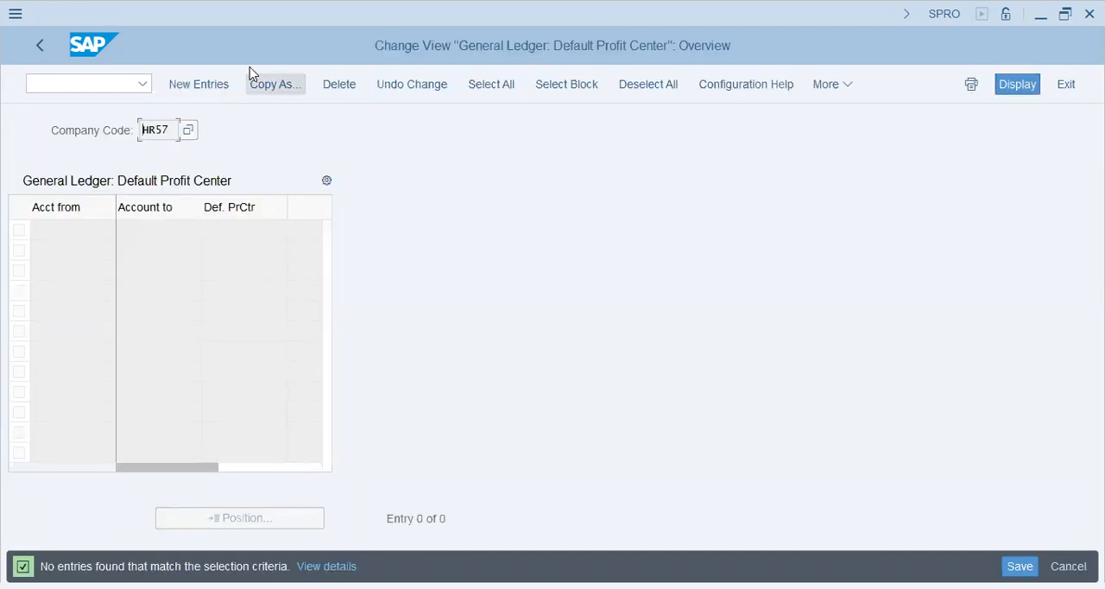
# - Try to paste the copied accounts and default profit centers as new entries for company code HR57
pyautogui.click(198, 89)
pyautogui.hotkey('ctrl', 'v')
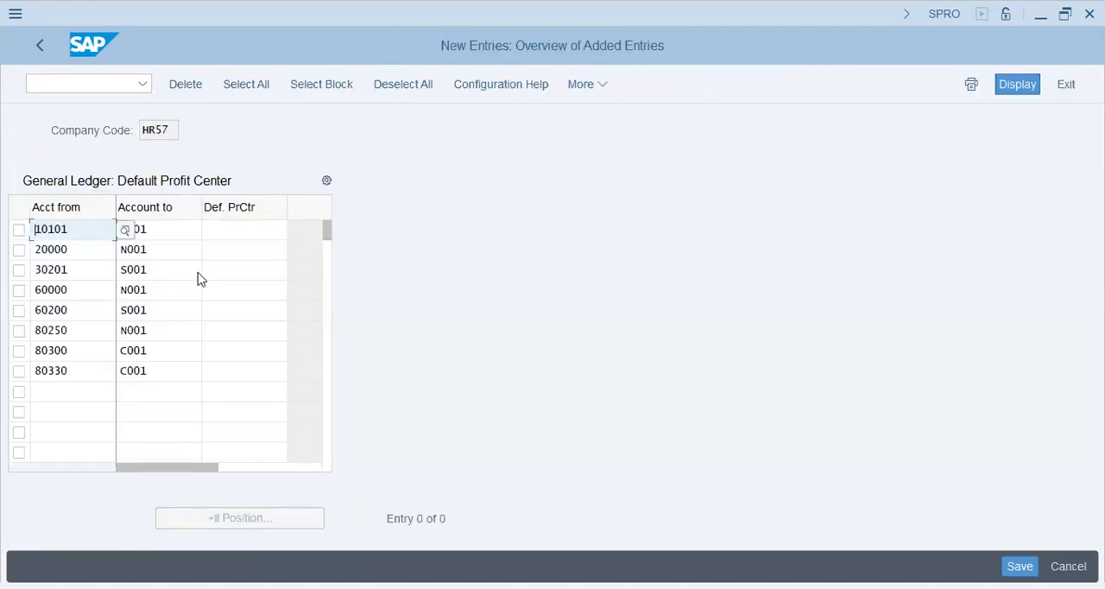
pyautogui.press('Return')
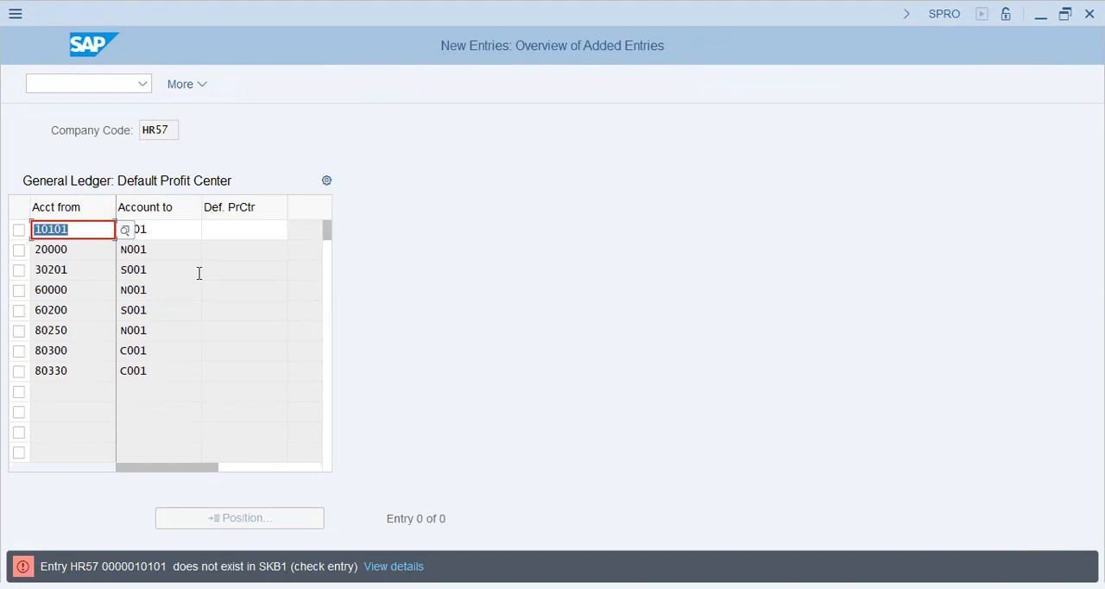
# - Switch to transaction FS00 without saving the pasted entries and list the G/L accounts of company code AA42
pyautogui.click(128, 87)
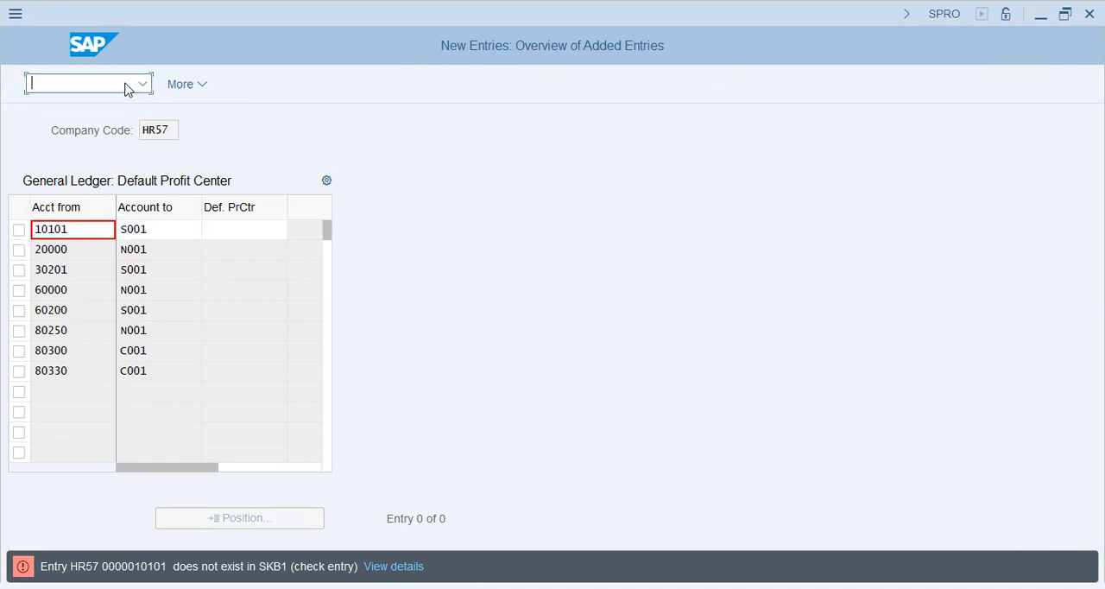
pyautogui.write('/nfs00')
pyautogui.press('Return')
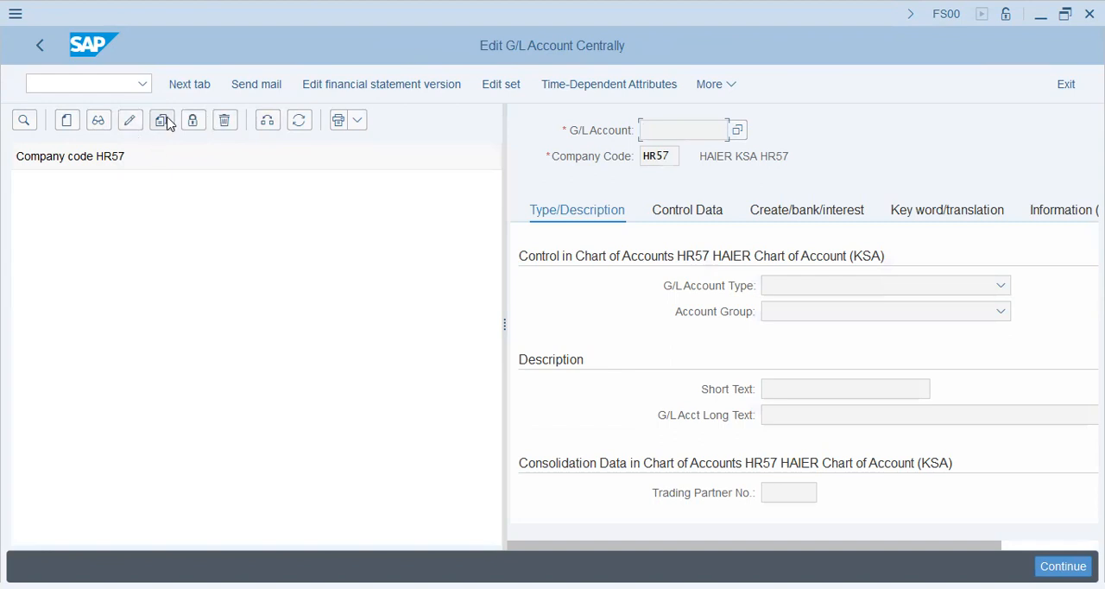
pyautogui.doubleClick(174, 270)
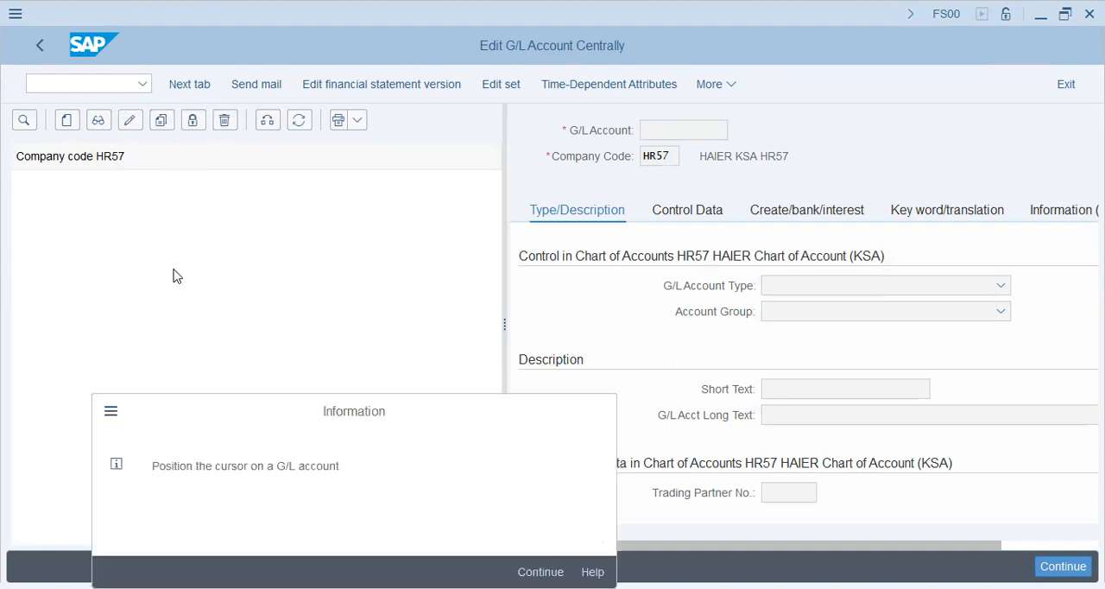
pyautogui.press('Return')
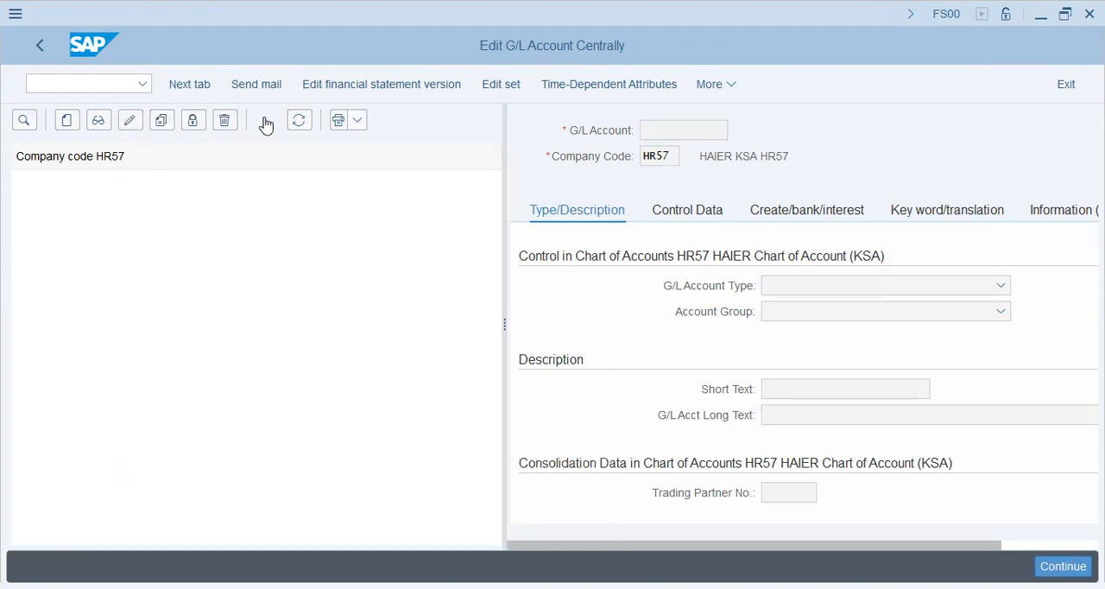
pyautogui.press('F7')
pyautogui.write('AA42')
pyautogui.press('Return')
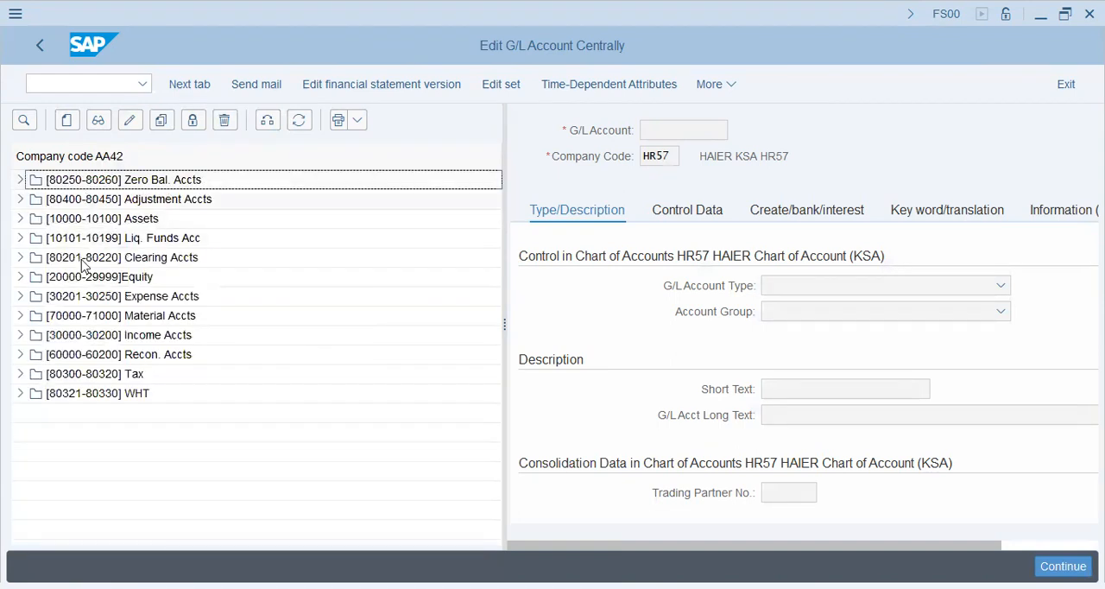
# - Try to copy the Petty Cash G/L account in the Liq. Funds Acc group from company code AA42 to HR57
pyautogui.click(21, 238)
pyautogui.click(111, 260)
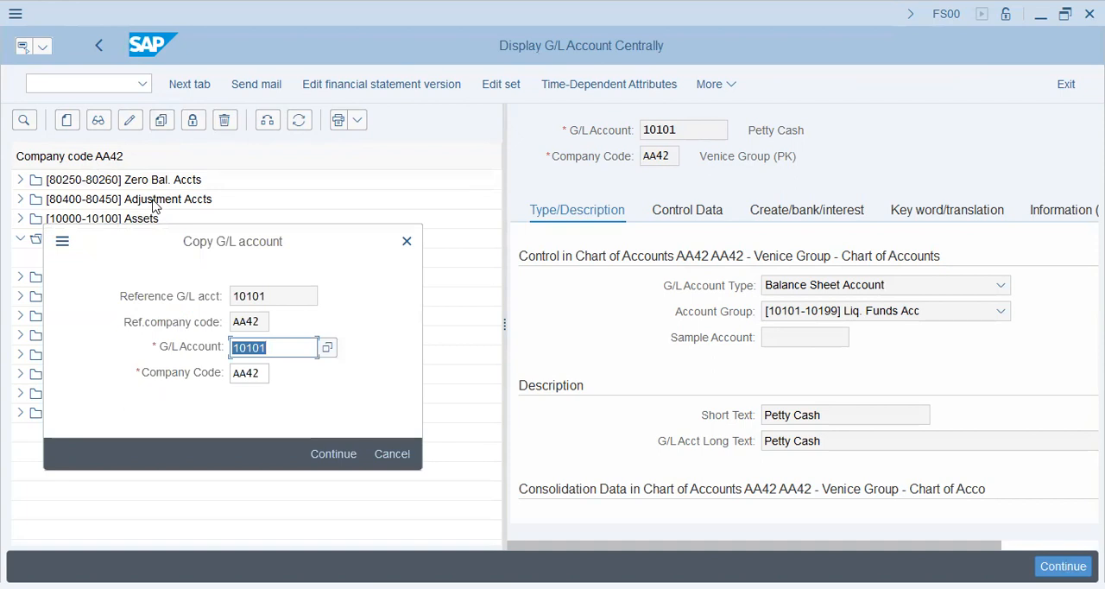
pyautogui.press('Tab')
pyautogui.write('HR')
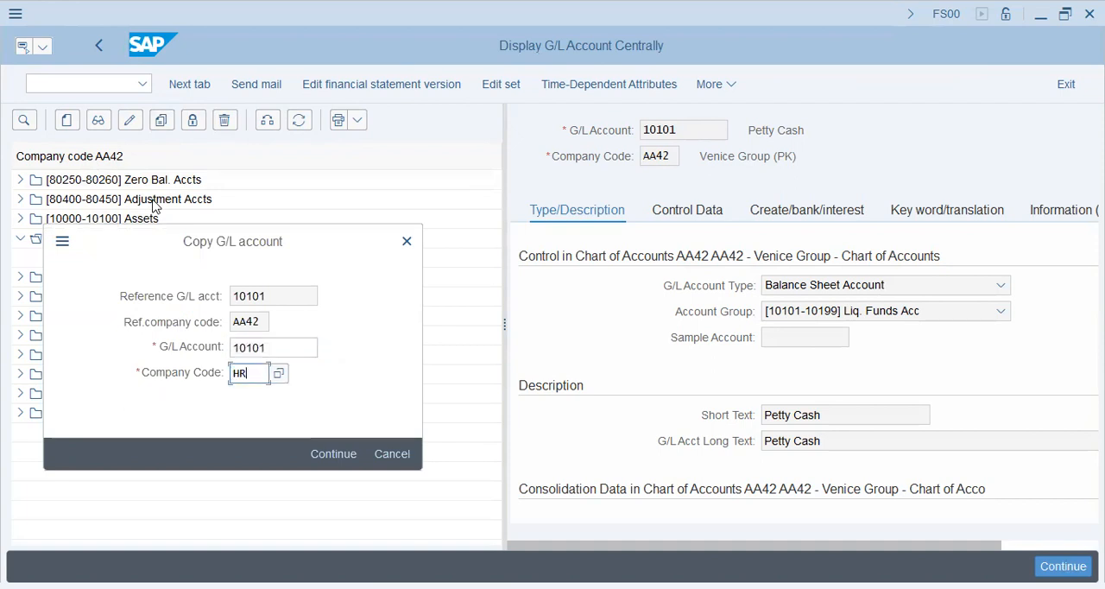
pyautogui.write('57')
pyautogui.press('Return')
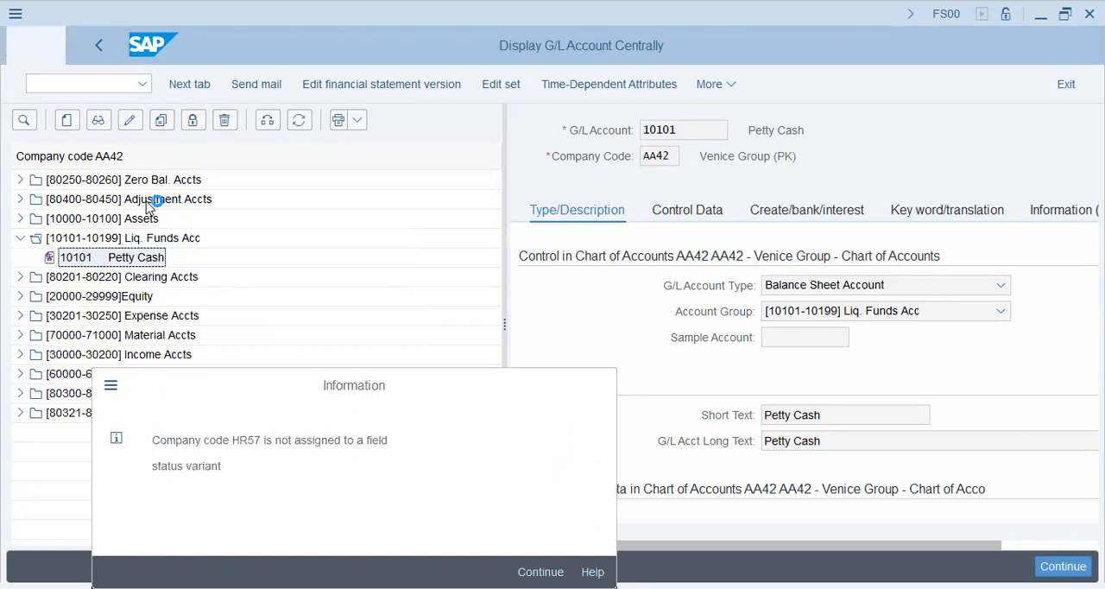
pyautogui.press('Return')
# - Switch to transaction SPRO and open the SAP Reference IMG
pyautogui.write('/N')
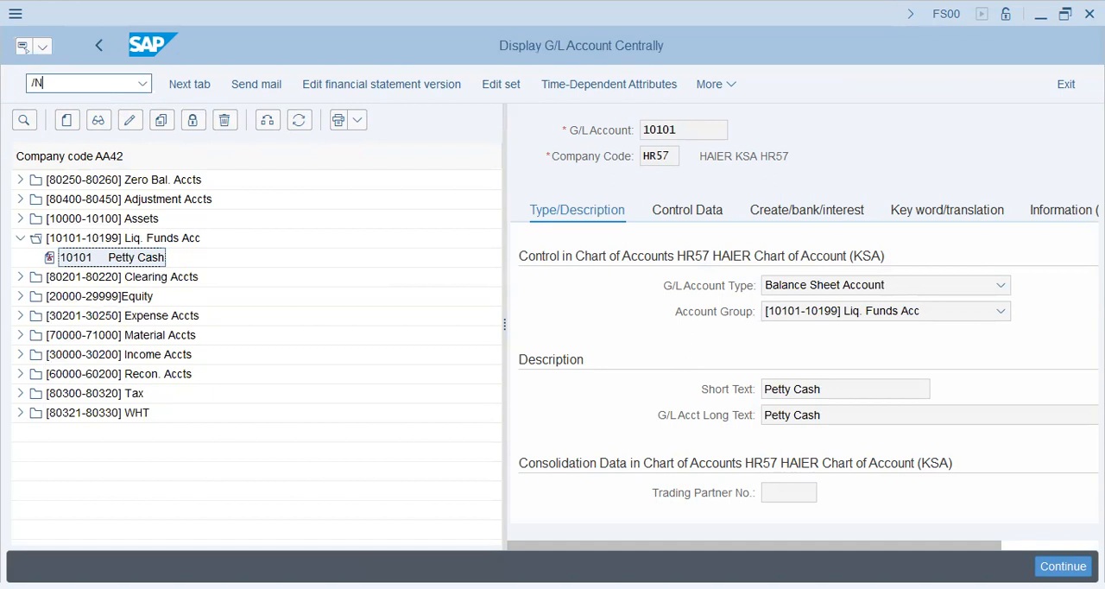
pyautogui.write('SPRO')
pyautogui.press('Return')
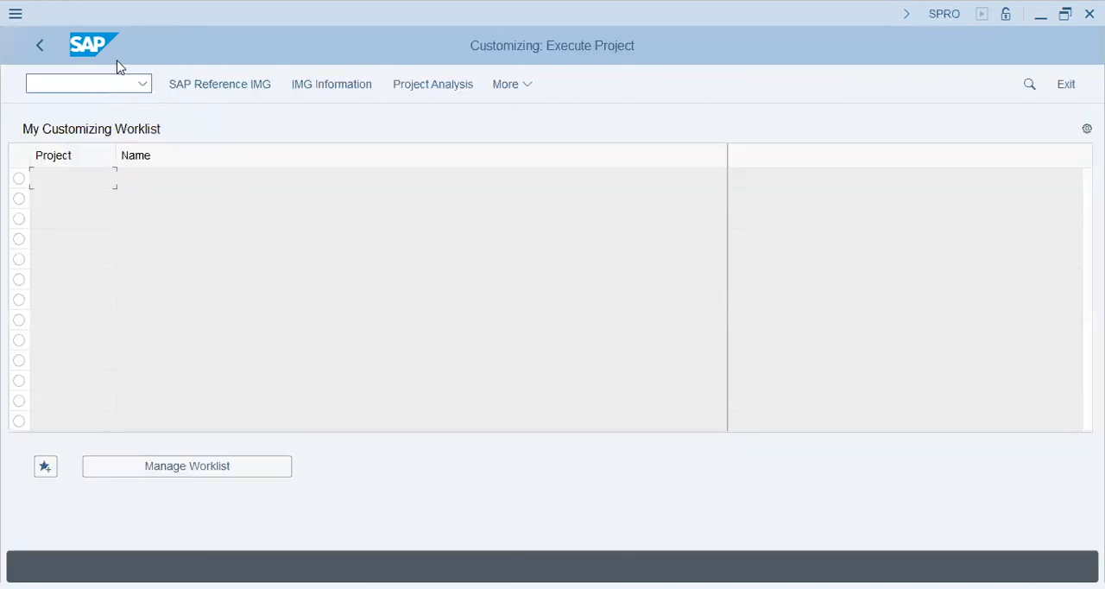
pyautogui.click(192, 96)
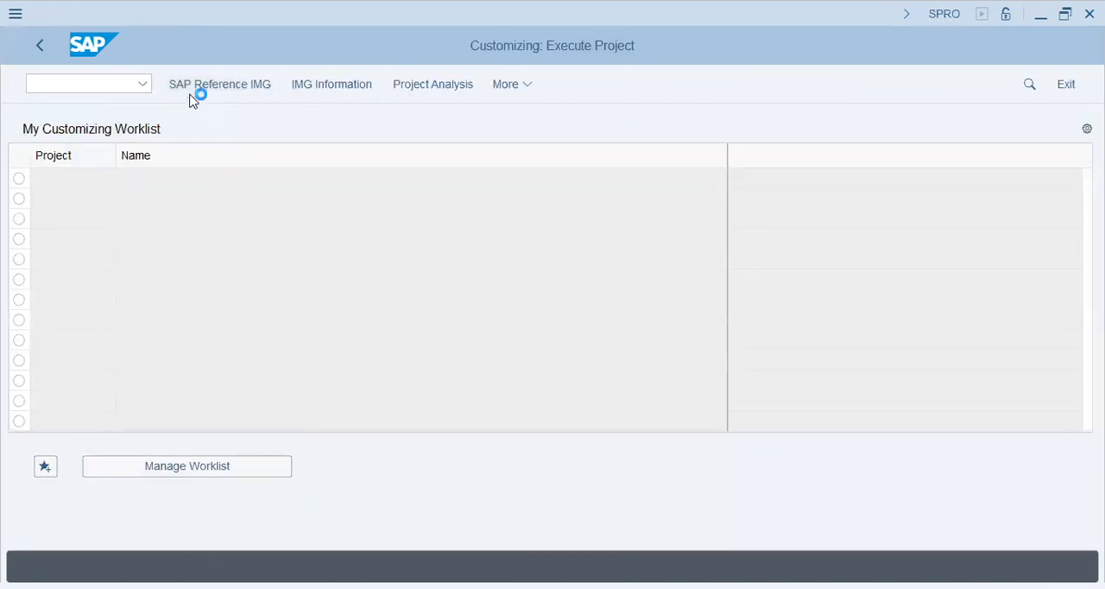